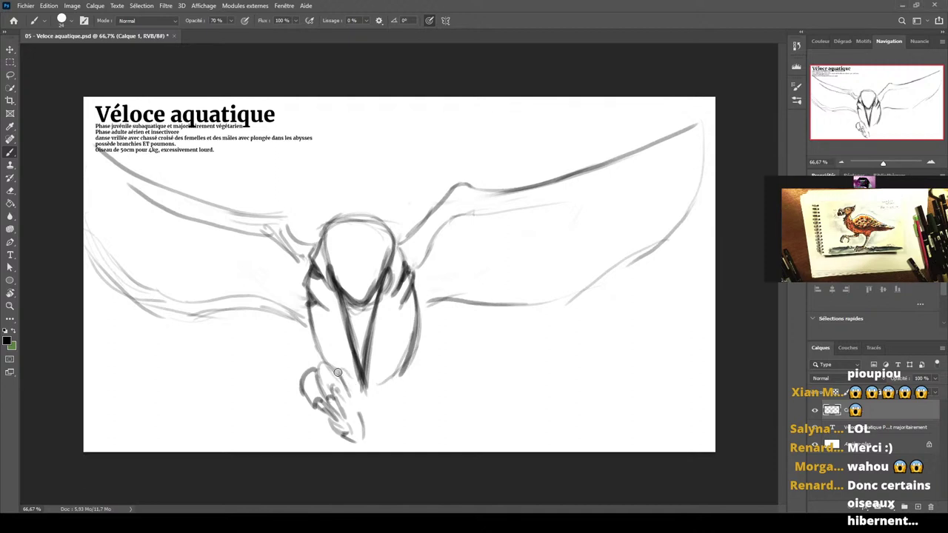
Sketch the bird's two clawed feet beneath the body and extend the right-hand wing's inner feather line out to the wing tip.
{"action": "mouse_move", "coordinate": [335, 366]}
{"action": "left_mouse_down"}
{"action": "mouse_move", "coordinate": [345, 392]}
{"action": "mouse_move", "coordinate": [295, 400]}
{"action": "mouse_move", "coordinate": [311, 415]}
{"action": "left_mouse_up"}
{"action": "mouse_move", "coordinate": [382, 383]}
{"action": "left_mouse_down"}
{"action": "mouse_move", "coordinate": [408, 360]}
{"action": "mouse_move", "coordinate": [405, 387]}
{"action": "mouse_move", "coordinate": [417, 368]}
{"action": "mouse_move", "coordinate": [432, 384]}
{"action": "mouse_move", "coordinate": [421, 404]}
{"action": "mouse_move", "coordinate": [414, 393]}
{"action": "mouse_move", "coordinate": [420, 405]}
{"action": "mouse_move", "coordinate": [436, 378]}
{"action": "mouse_move", "coordinate": [433, 411]}
{"action": "mouse_move", "coordinate": [412, 424]}
{"action": "left_mouse_up"}
{"action": "mouse_move", "coordinate": [419, 387]}
{"action": "left_mouse_down"}
{"action": "mouse_move", "coordinate": [407, 426]}
{"action": "mouse_move", "coordinate": [409, 389]}
{"action": "mouse_move", "coordinate": [405, 417]}
{"action": "mouse_move", "coordinate": [395, 422]}
{"action": "mouse_move", "coordinate": [394, 406]}
{"action": "mouse_move", "coordinate": [388, 431]}
{"action": "left_mouse_up"}
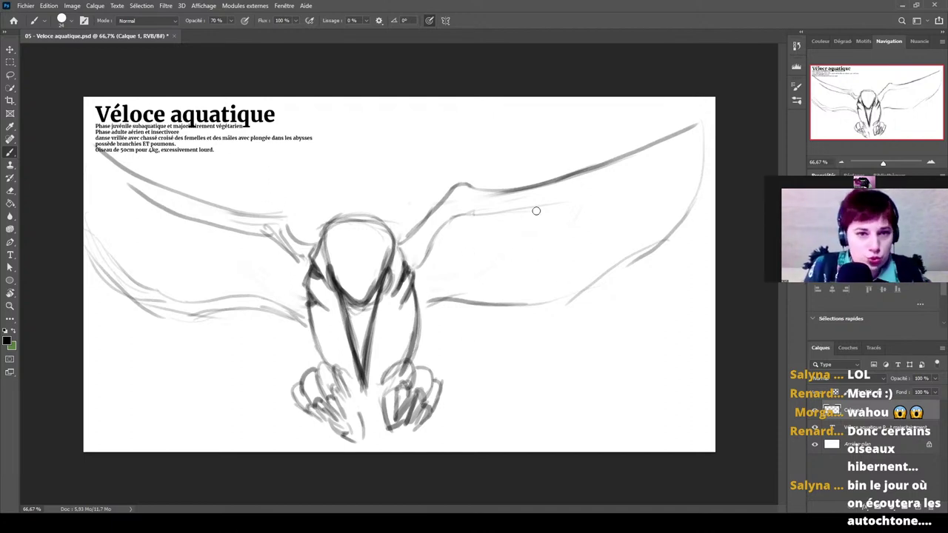
{"action": "mouse_move", "coordinate": [551, 194]}
{"action": "left_mouse_down"}
{"action": "mouse_move", "coordinate": [701, 137]}
{"action": "mouse_move", "coordinate": [714, 118]}
{"action": "left_mouse_up"}
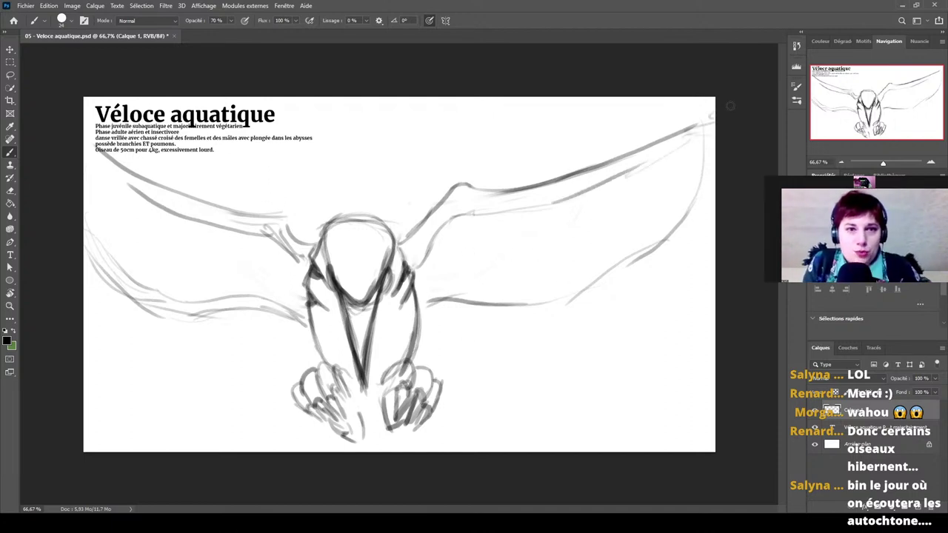
Sketch a curved water line and scattered oval bubbles above the bird's head and around the upper wing edges.
{"action": "left_click_drag", "start_coordinate": [409, 199], "coordinate": [441, 122]}
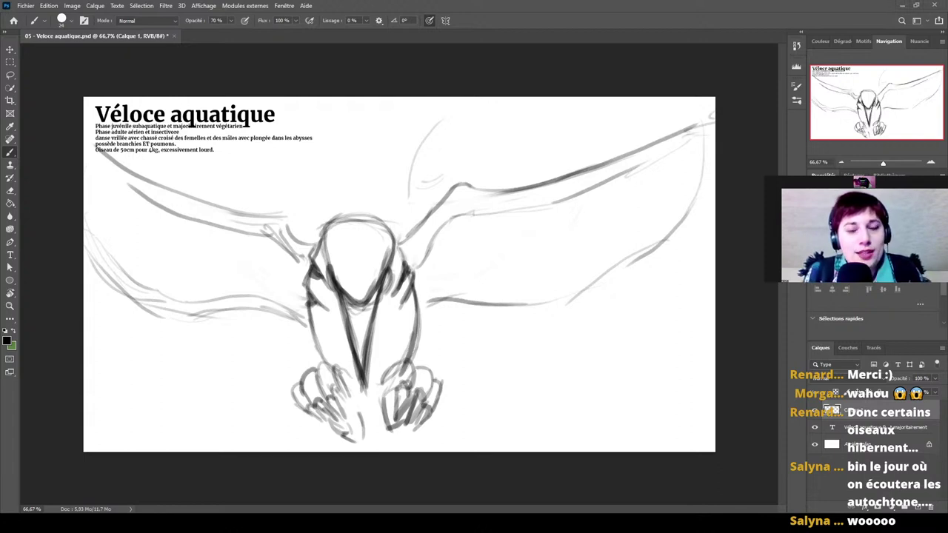
{"action": "mouse_move", "coordinate": [388, 149]}
{"action": "left_mouse_down"}
{"action": "mouse_move", "coordinate": [410, 128]}
{"action": "mouse_move", "coordinate": [350, 145]}
{"action": "left_mouse_up"}
{"action": "mouse_move", "coordinate": [374, 111]}
{"action": "left_mouse_down"}
{"action": "mouse_move", "coordinate": [386, 104]}
{"action": "mouse_move", "coordinate": [375, 98]}
{"action": "left_mouse_up"}
{"action": "mouse_move", "coordinate": [300, 209]}
{"action": "left_mouse_down"}
{"action": "mouse_move", "coordinate": [313, 205]}
{"action": "mouse_move", "coordinate": [294, 185]}
{"action": "left_mouse_up"}
{"action": "left_click_drag", "start_coordinate": [241, 162], "coordinate": [248, 158]}
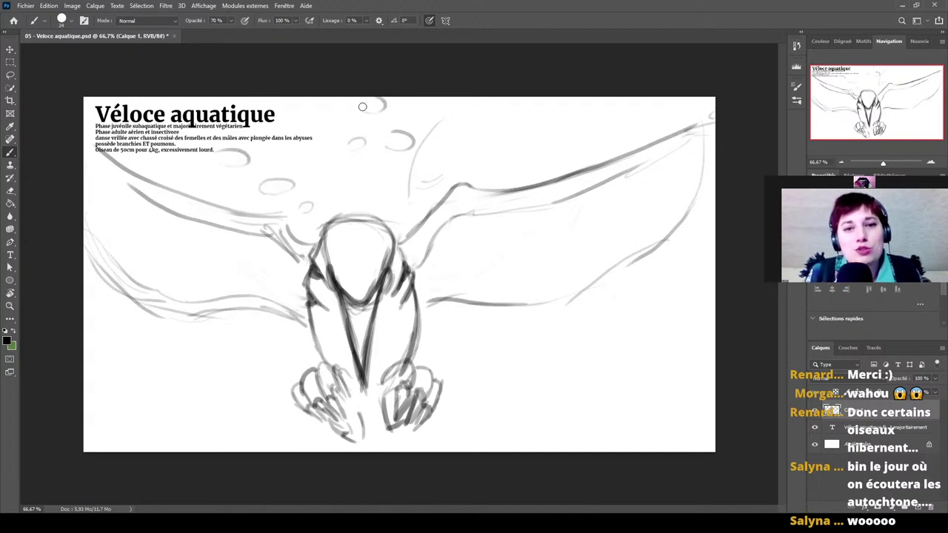
{"action": "left_click_drag", "start_coordinate": [348, 99], "coordinate": [332, 111]}
Add curling water-current lines above the right-hand wing and around the bubbles over the left-hand wing.
{"action": "mouse_move", "coordinate": [518, 174]}
{"action": "left_mouse_down"}
{"action": "mouse_move", "coordinate": [509, 147]}
{"action": "mouse_move", "coordinate": [474, 129]}
{"action": "left_mouse_up"}
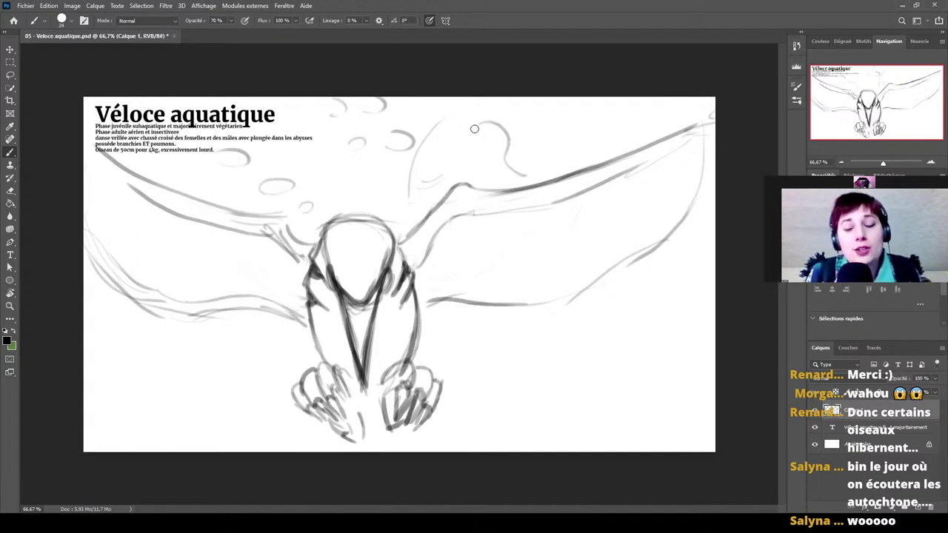
{"action": "left_click_drag", "start_coordinate": [444, 174], "coordinate": [425, 113]}
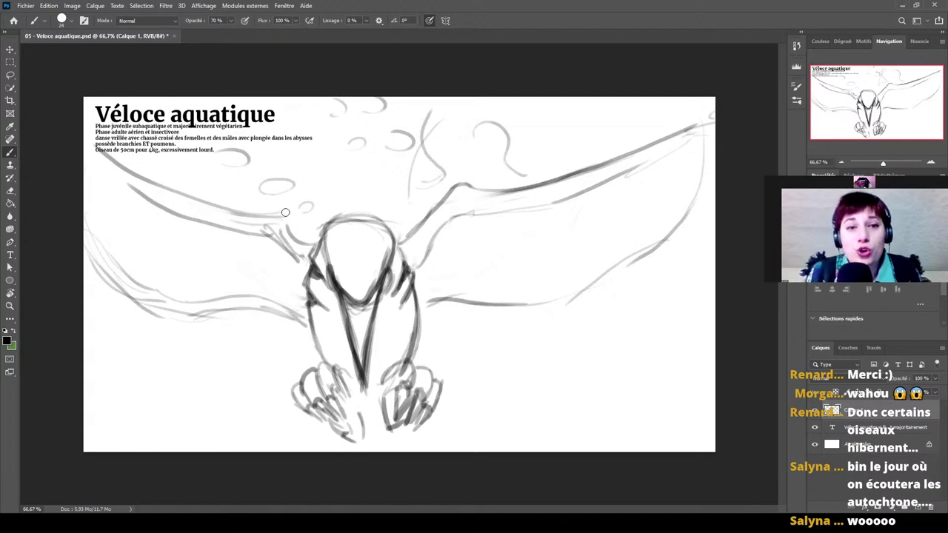
{"action": "left_click_drag", "start_coordinate": [286, 213], "coordinate": [298, 164]}
{"action": "left_click_drag", "start_coordinate": [236, 198], "coordinate": [221, 162]}
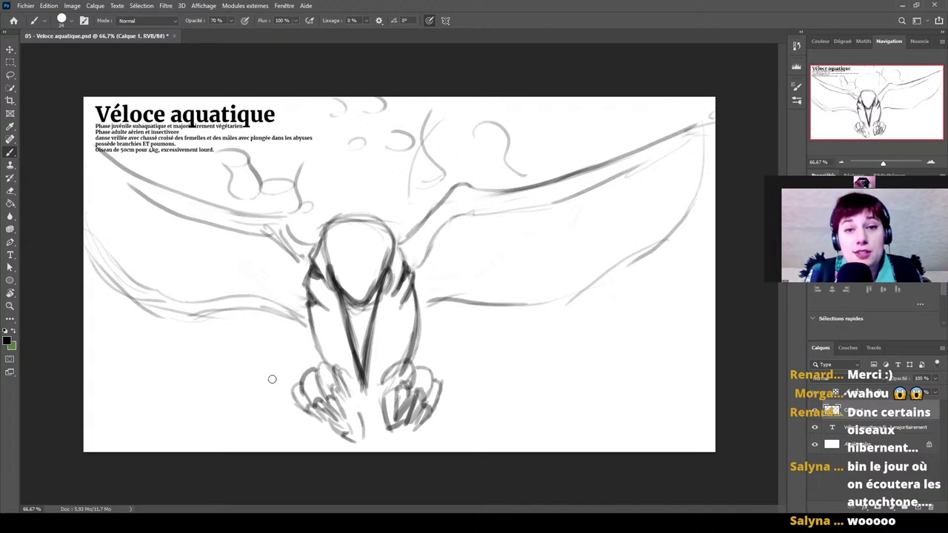
Sketch more bubbles and currents beside the feet and around the right-hand wing, plus an inner line along that wing's lower edge.
{"action": "mouse_move", "coordinate": [267, 384]}
{"action": "left_mouse_down"}
{"action": "mouse_move", "coordinate": [225, 312]}
{"action": "mouse_move", "coordinate": [268, 376]}
{"action": "mouse_move", "coordinate": [248, 357]}
{"action": "mouse_move", "coordinate": [284, 340]}
{"action": "mouse_move", "coordinate": [261, 344]}
{"action": "left_mouse_up"}
{"action": "left_click_drag", "start_coordinate": [521, 379], "coordinate": [477, 383]}
{"action": "mouse_move", "coordinate": [460, 339]}
{"action": "left_mouse_down"}
{"action": "mouse_move", "coordinate": [474, 322]}
{"action": "mouse_move", "coordinate": [465, 320]}
{"action": "left_mouse_up"}
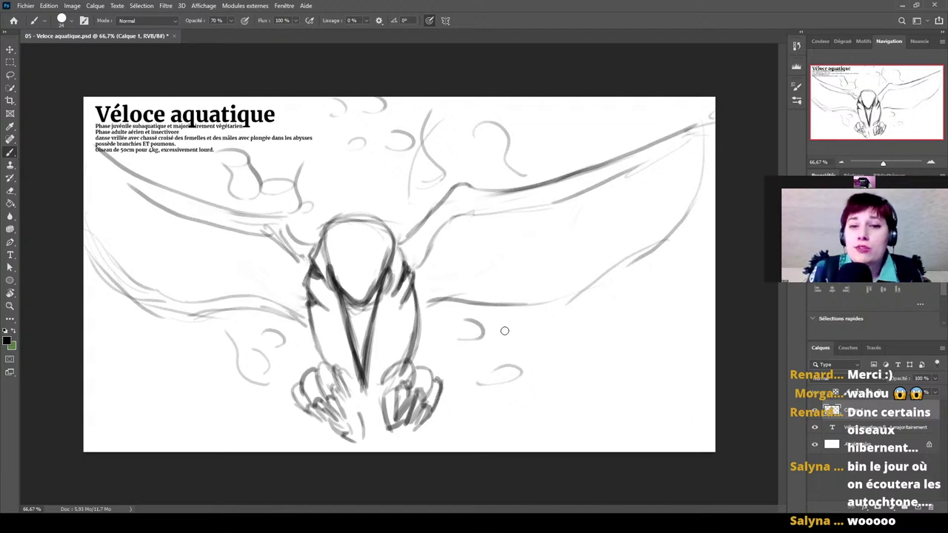
{"action": "left_click_drag", "start_coordinate": [561, 167], "coordinate": [622, 106]}
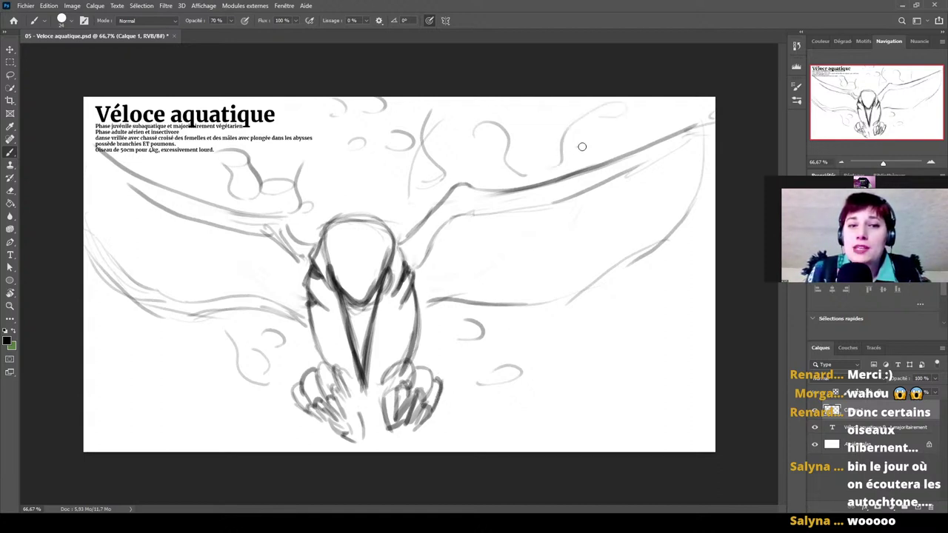
{"action": "left_click_drag", "start_coordinate": [584, 140], "coordinate": [593, 138]}
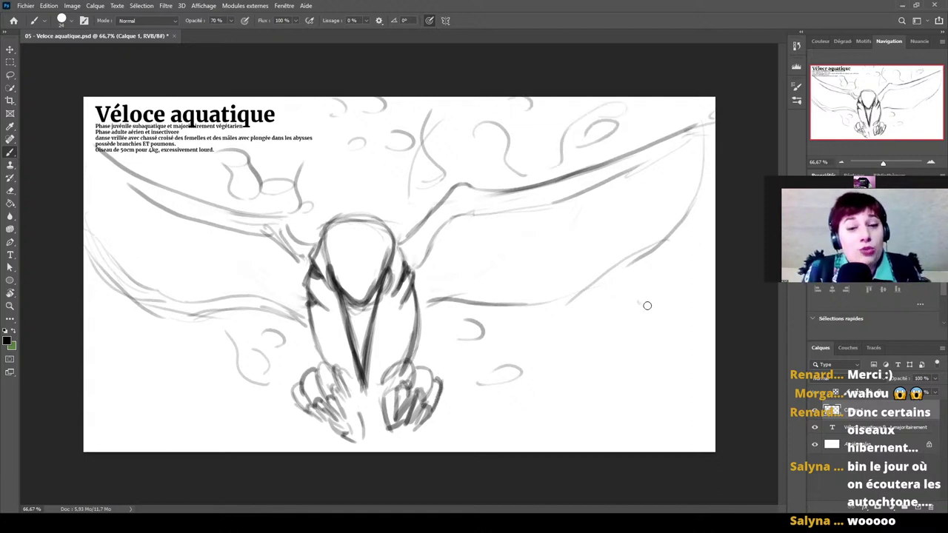
{"action": "left_click_drag", "start_coordinate": [648, 306], "coordinate": [657, 292]}
{"action": "mouse_move", "coordinate": [434, 292]}
{"action": "left_mouse_down"}
{"action": "mouse_move", "coordinate": [544, 294]}
{"action": "mouse_move", "coordinate": [494, 288]}
{"action": "mouse_move", "coordinate": [584, 272]}
{"action": "mouse_move", "coordinate": [680, 198]}
{"action": "mouse_move", "coordinate": [663, 219]}
{"action": "mouse_move", "coordinate": [696, 140]}
{"action": "left_mouse_up"}
Add a new layer directly above the background, beneath the sketch and text layers, and choose a blue-grey foreground colour.
{"action": "left_click", "coordinate": [917, 507]}
{"action": "left_click_drag", "start_coordinate": [868, 410], "coordinate": [852, 452]}
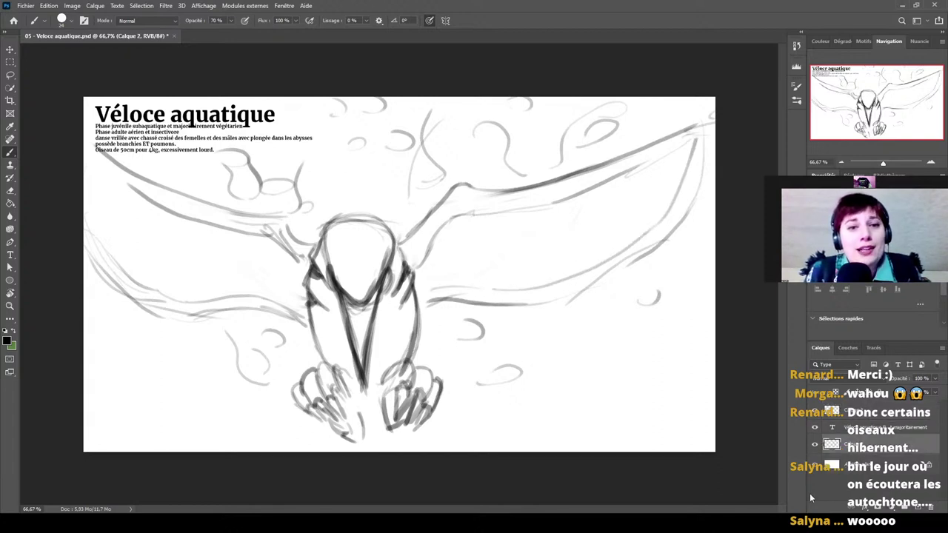
{"action": "key", "text": "i"}
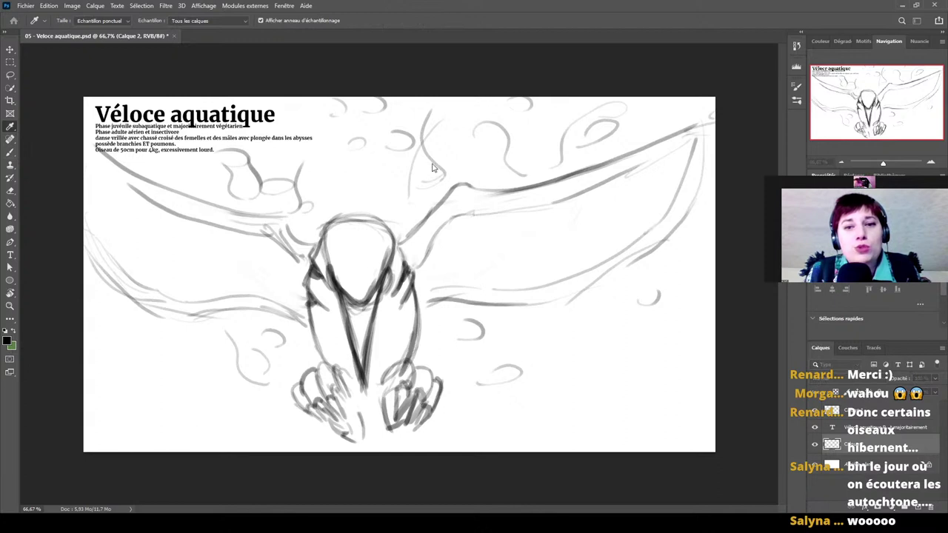
{"action": "left_click", "coordinate": [514, 83]}
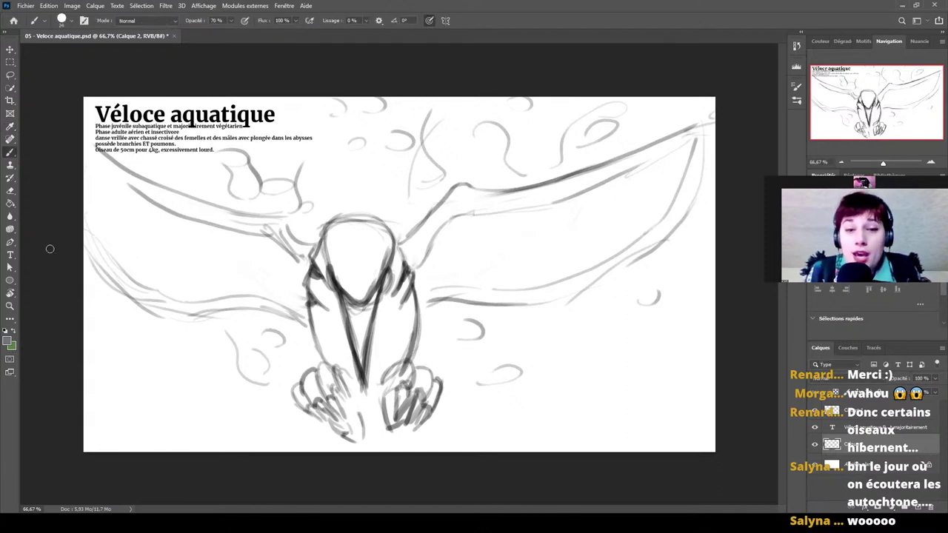
Try to shade the right-hand wing in blue-grey with a much larger brush.
{"action": "left_click_drag", "start_coordinate": [425, 291], "coordinate": [456, 290]}
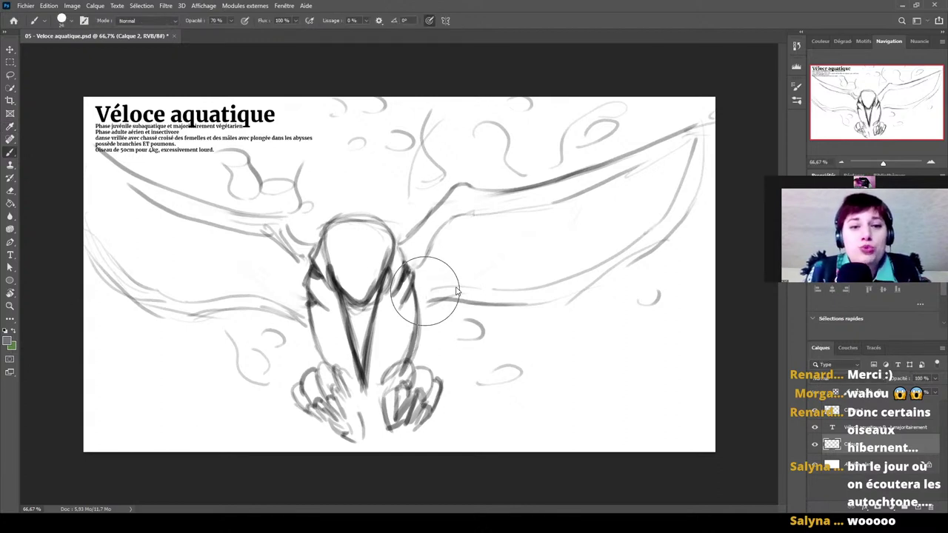
{"action": "mouse_move", "coordinate": [437, 256]}
{"action": "left_mouse_down"}
{"action": "mouse_move", "coordinate": [497, 222]}
{"action": "mouse_move", "coordinate": [445, 248]}
{"action": "mouse_move", "coordinate": [637, 187]}
{"action": "mouse_move", "coordinate": [545, 222]}
{"action": "mouse_move", "coordinate": [669, 156]}
{"action": "mouse_move", "coordinate": [636, 182]}
{"action": "mouse_move", "coordinate": [686, 143]}
{"action": "mouse_move", "coordinate": [571, 197]}
{"action": "mouse_move", "coordinate": [652, 160]}
{"action": "mouse_move", "coordinate": [478, 217]}
{"action": "mouse_move", "coordinate": [476, 207]}
{"action": "mouse_move", "coordinate": [506, 202]}
{"action": "mouse_move", "coordinate": [458, 204]}
{"action": "mouse_move", "coordinate": [463, 197]}
{"action": "mouse_move", "coordinate": [417, 254]}
{"action": "mouse_move", "coordinate": [429, 276]}
{"action": "mouse_move", "coordinate": [427, 268]}
{"action": "mouse_move", "coordinate": [423, 287]}
{"action": "mouse_move", "coordinate": [576, 261]}
{"action": "mouse_move", "coordinate": [523, 279]}
{"action": "mouse_move", "coordinate": [666, 177]}
{"action": "mouse_move", "coordinate": [628, 235]}
{"action": "mouse_move", "coordinate": [682, 161]}
{"action": "mouse_move", "coordinate": [661, 215]}
{"action": "mouse_move", "coordinate": [554, 280]}
{"action": "mouse_move", "coordinate": [521, 287]}
{"action": "mouse_move", "coordinate": [669, 178]}
{"action": "mouse_move", "coordinate": [524, 257]}
{"action": "mouse_move", "coordinate": [648, 194]}
{"action": "mouse_move", "coordinate": [493, 246]}
{"action": "mouse_move", "coordinate": [460, 221]}
{"action": "mouse_move", "coordinate": [429, 245]}
{"action": "mouse_move", "coordinate": [426, 262]}
{"action": "mouse_move", "coordinate": [435, 281]}
{"action": "mouse_move", "coordinate": [544, 232]}
{"action": "mouse_move", "coordinate": [470, 280]}
{"action": "mouse_move", "coordinate": [537, 270]}
{"action": "mouse_move", "coordinate": [512, 283]}
{"action": "mouse_move", "coordinate": [675, 165]}
{"action": "mouse_move", "coordinate": [492, 269]}
{"action": "mouse_move", "coordinate": [551, 274]}
{"action": "left_mouse_up"}
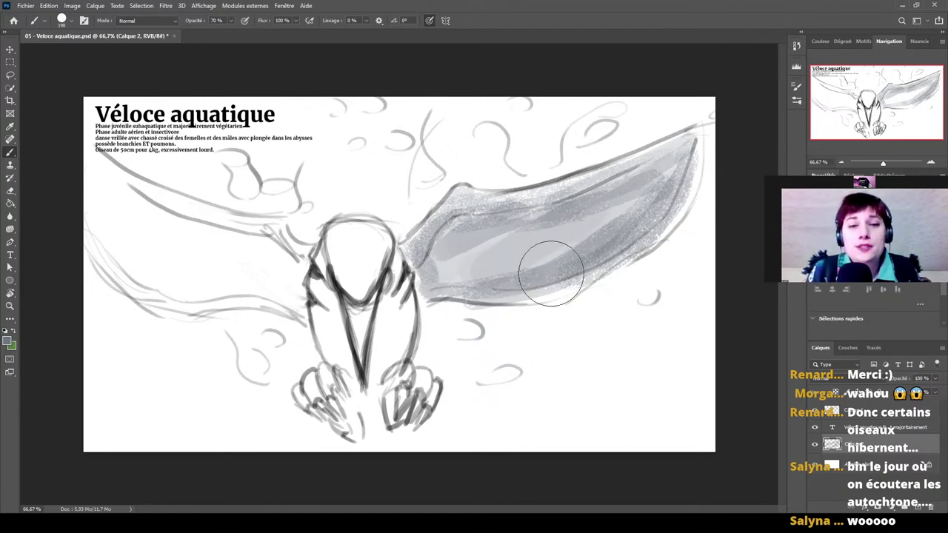
Undo all the blue-grey brush strokes on the right-hand wing.
{"action": "key", "text": "ctrl+z"}
{"action": "key", "text": "ctrl+z"}
{"action": "key", "text": "ctrl+z"}
{"action": "key", "text": "ctrl+z"}
{"action": "key", "text": "ctrl+z"}
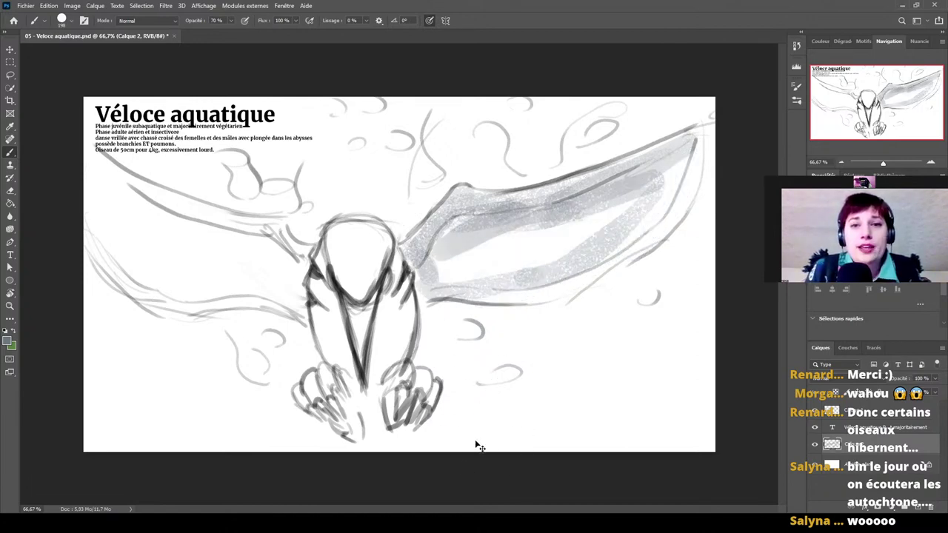
{"action": "key", "text": "ctrl+z"}
{"action": "key", "text": "ctrl+z"}
{"action": "key", "text": "ctrl+z"}
{"action": "key", "text": "ctrl+z"}
{"action": "key", "text": "ctrl+z"}
{"action": "key", "text": "ctrl+z"}
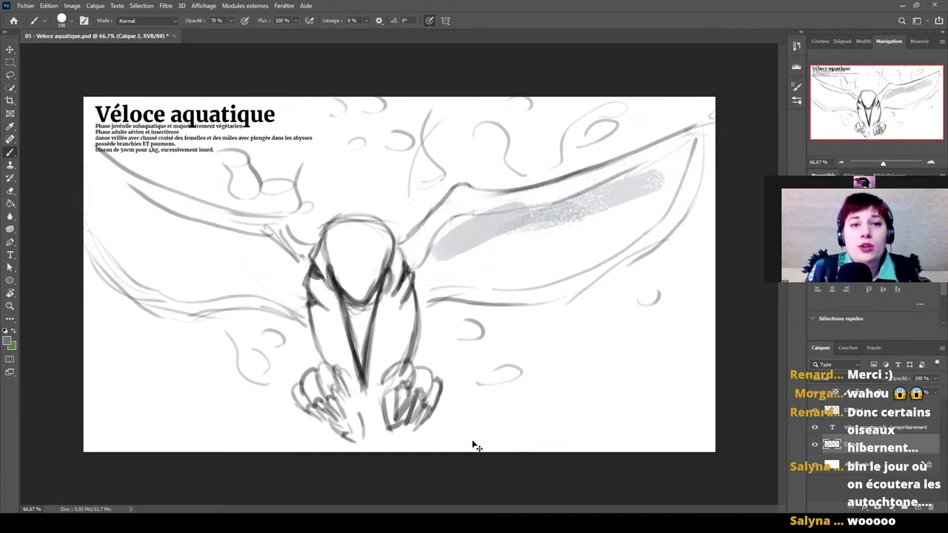
{"action": "key", "text": "ctrl+z"}
{"action": "key", "text": "ctrl+z"}
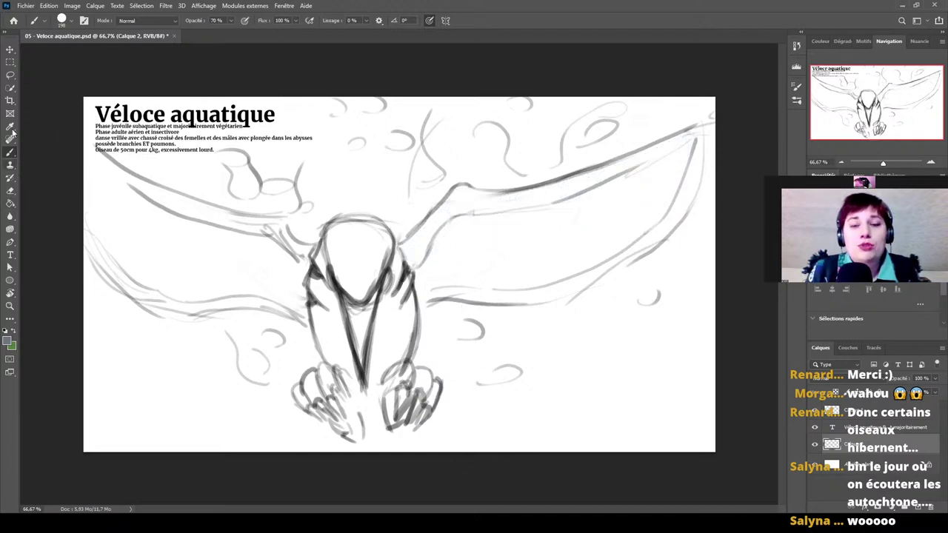
Outline the right-hand wing with the Lasso, fill the selection with the blue-grey colour, and deselect it.
{"action": "left_click", "coordinate": [10, 75]}
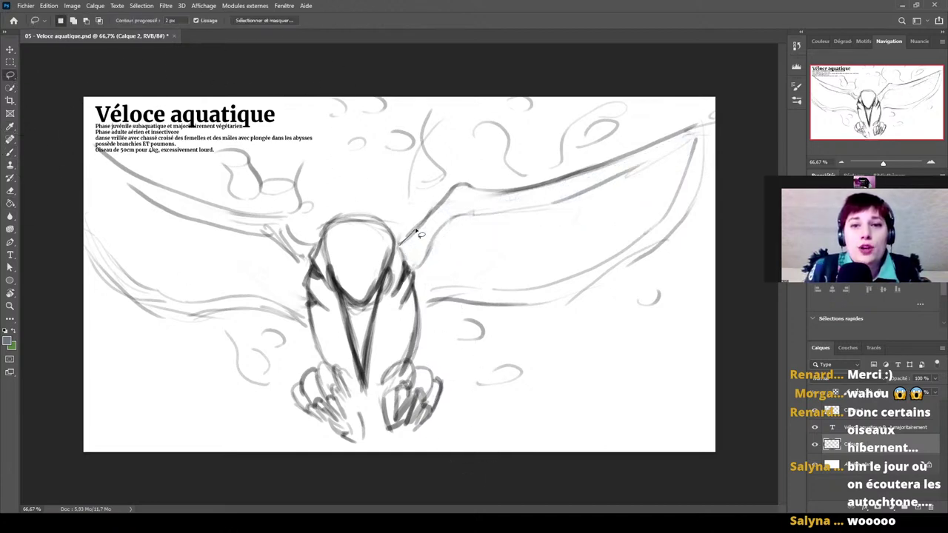
{"action": "mouse_move", "coordinate": [417, 232]}
{"action": "left_mouse_down"}
{"action": "mouse_move", "coordinate": [479, 191]}
{"action": "mouse_move", "coordinate": [566, 183]}
{"action": "mouse_move", "coordinate": [694, 134]}
{"action": "mouse_move", "coordinate": [690, 194]}
{"action": "mouse_move", "coordinate": [649, 248]}
{"action": "mouse_move", "coordinate": [582, 289]}
{"action": "mouse_move", "coordinate": [444, 303]}
{"action": "mouse_move", "coordinate": [419, 294]}
{"action": "mouse_move", "coordinate": [400, 244]}
{"action": "left_mouse_up"}
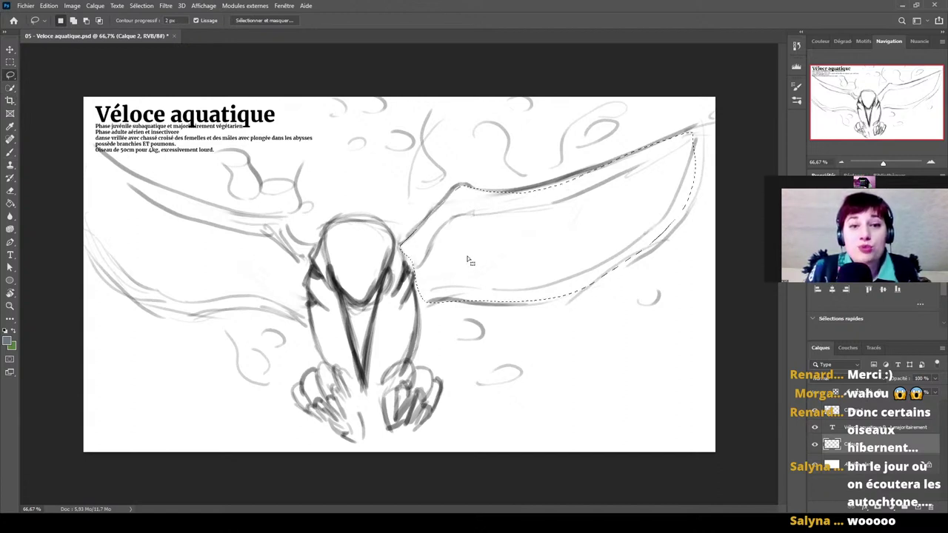
{"action": "key", "text": "g"}
{"action": "left_click", "coordinate": [442, 243]}
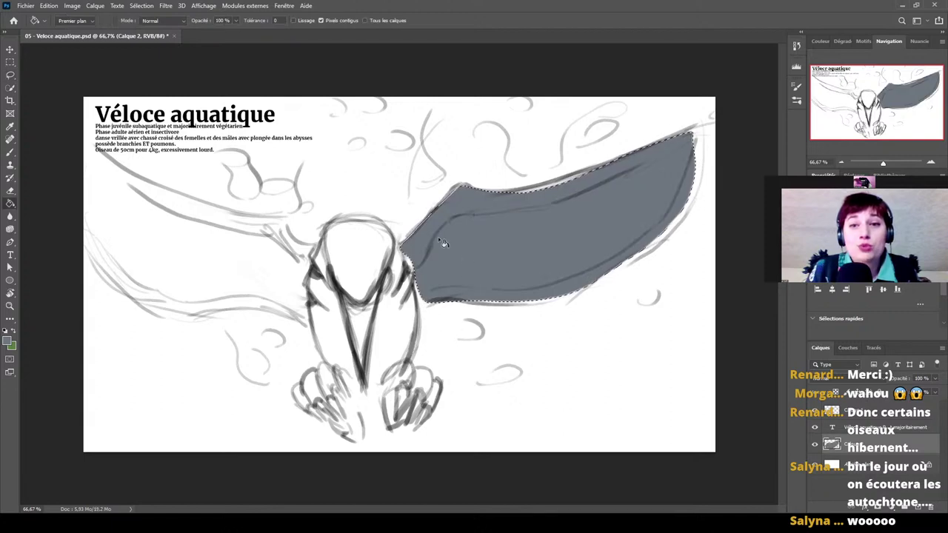
{"action": "key", "text": "l"}
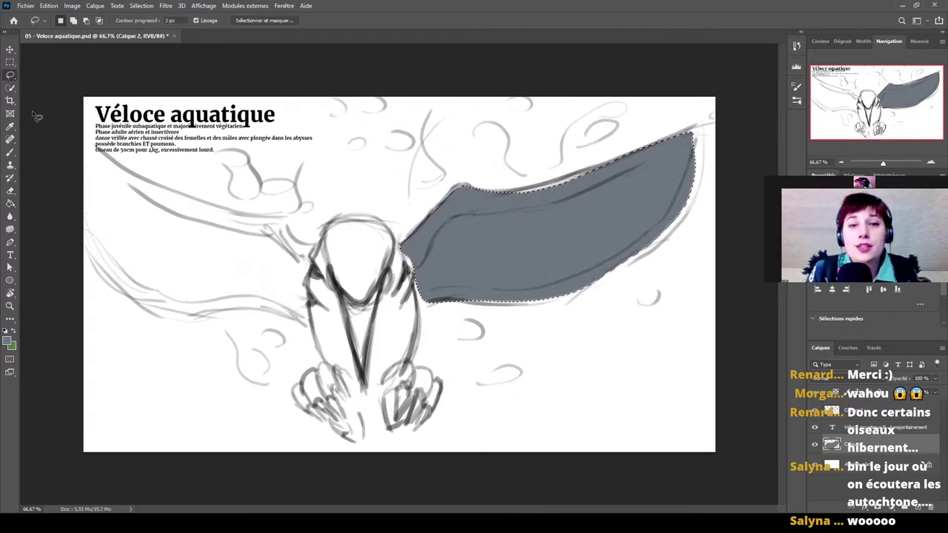
{"action": "key", "text": "ctrl+d"}
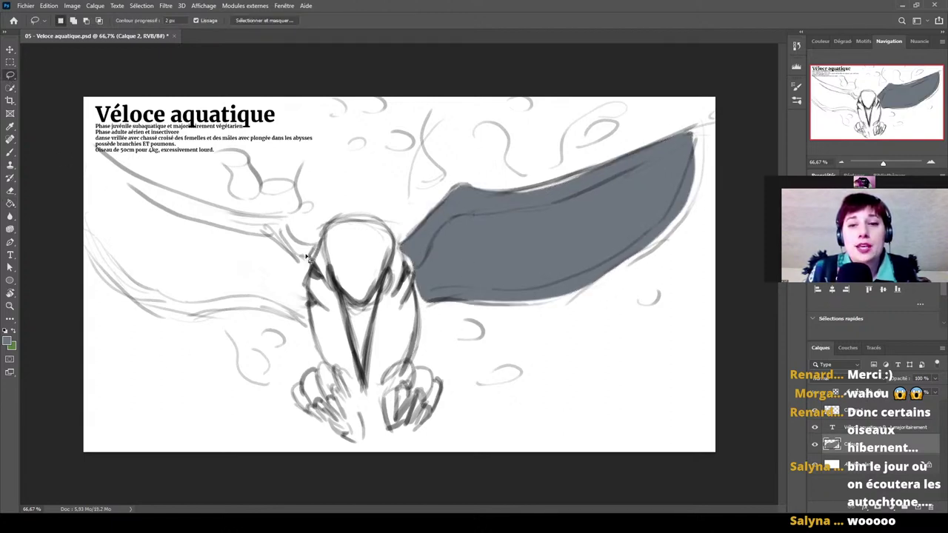
Outline the left-hand wing with the Lasso, fill it with the same blue-grey, and deselect it.
{"action": "mouse_move", "coordinate": [296, 248]}
{"action": "left_mouse_down"}
{"action": "mouse_move", "coordinate": [105, 153]}
{"action": "mouse_move", "coordinate": [81, 131]}
{"action": "mouse_move", "coordinate": [69, 197]}
{"action": "mouse_move", "coordinate": [93, 253]}
{"action": "mouse_move", "coordinate": [129, 288]}
{"action": "mouse_move", "coordinate": [169, 315]}
{"action": "mouse_move", "coordinate": [302, 318]}
{"action": "left_mouse_up"}
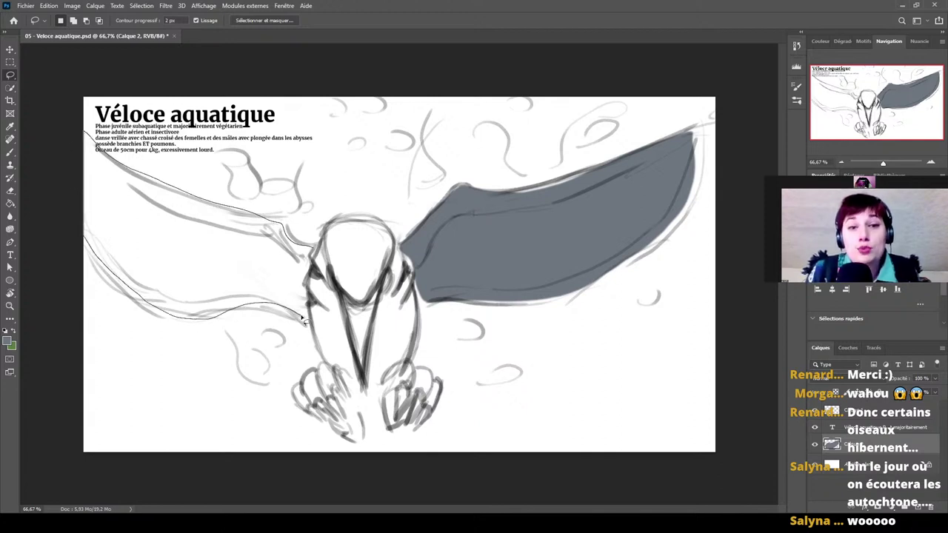
{"action": "left_click_drag", "start_coordinate": [303, 282], "coordinate": [310, 247]}
{"action": "key", "text": "alt+BackSpace"}
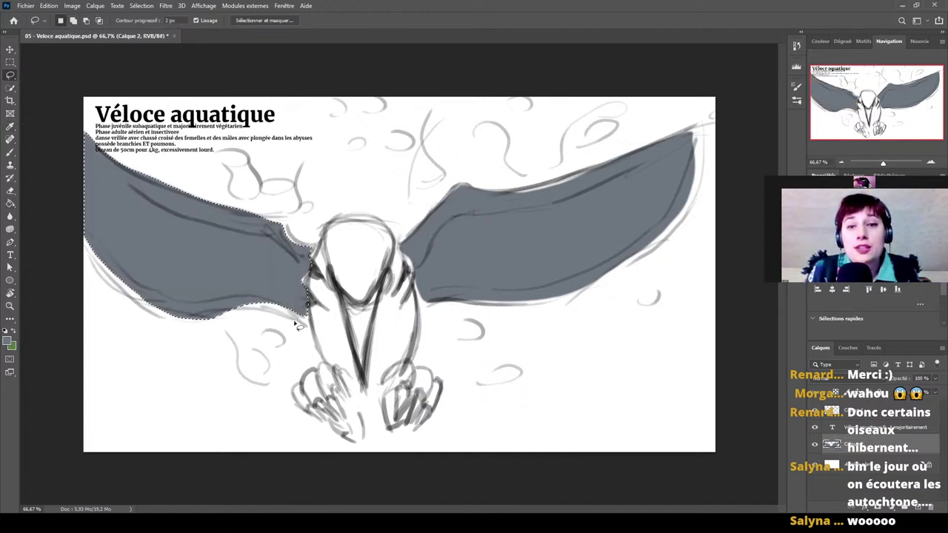
{"action": "key", "text": "ctrl+d"}
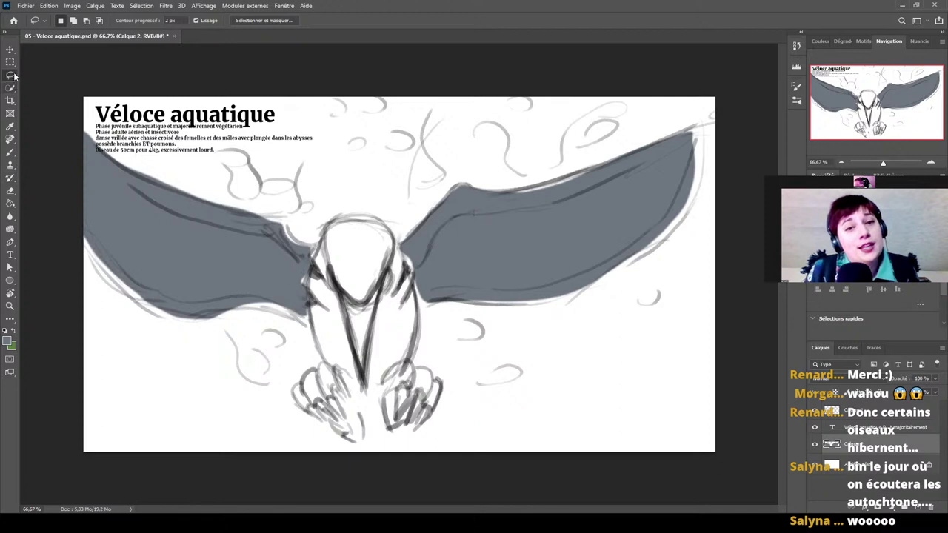
Choose a purple foreground colour and paint a narrow band along the lower edges of both wings with a small brush.
{"action": "key", "text": "b"}
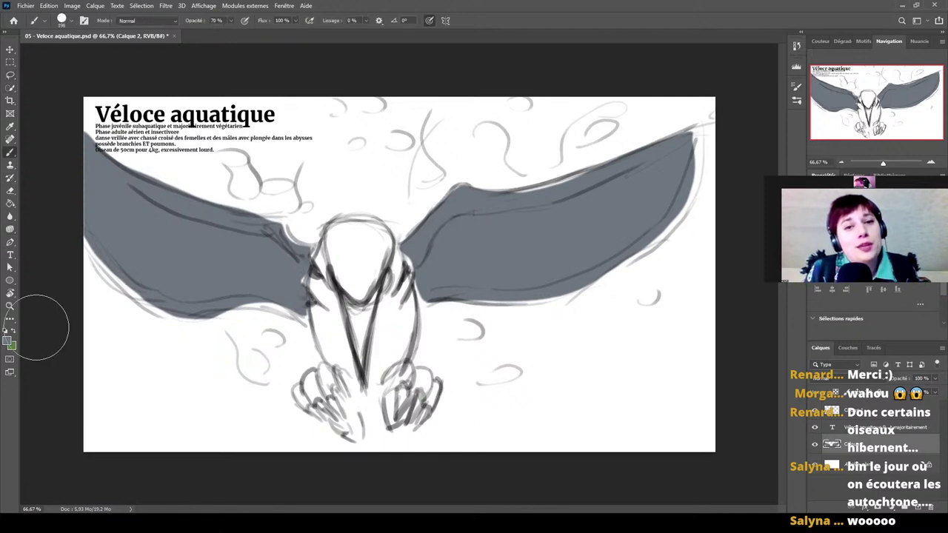
{"action": "left_click", "coordinate": [7, 341]}
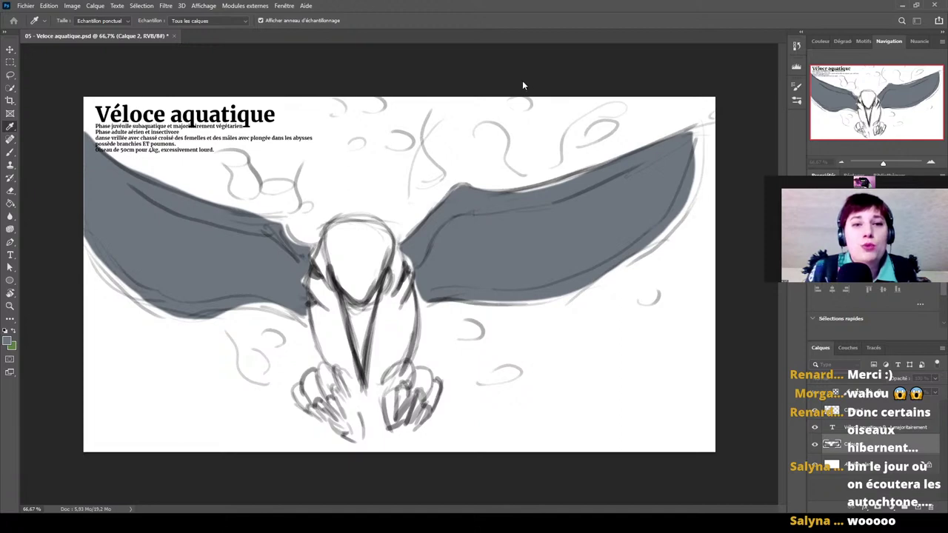
{"action": "key", "text": "b"}
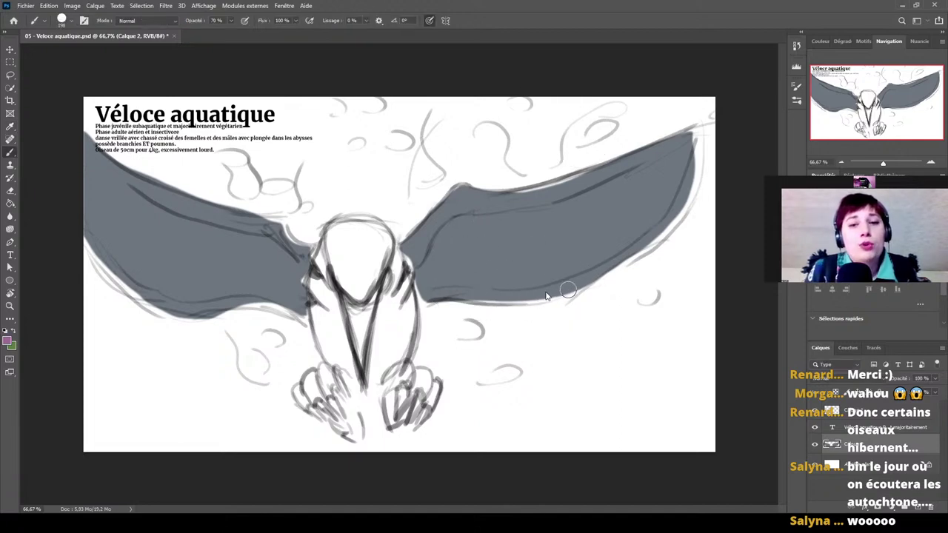
{"action": "left_click_drag", "start_coordinate": [545, 295], "coordinate": [542, 295]}
{"action": "left_click_drag", "start_coordinate": [461, 291], "coordinate": [537, 294]}
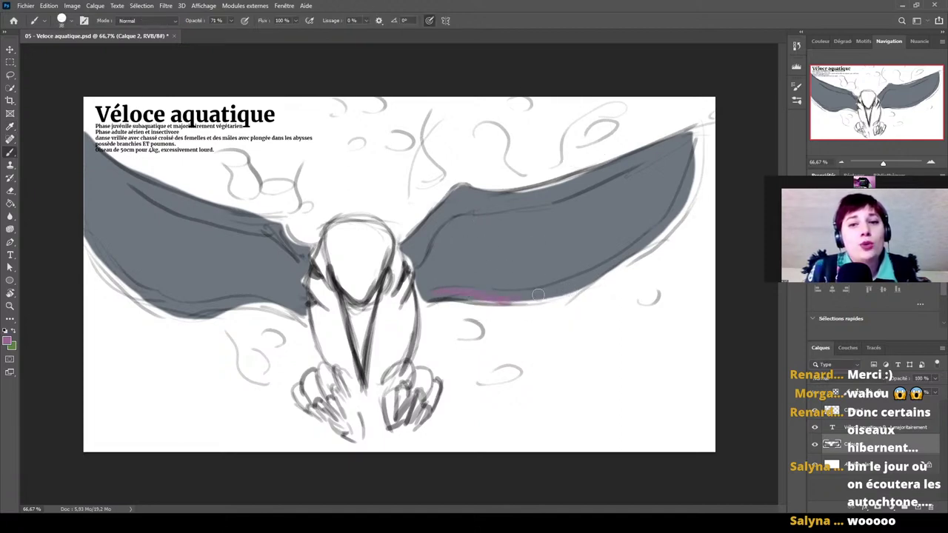
{"action": "mouse_move", "coordinate": [625, 262]}
{"action": "left_mouse_down"}
{"action": "mouse_move", "coordinate": [560, 293]}
{"action": "mouse_move", "coordinate": [637, 246]}
{"action": "mouse_move", "coordinate": [694, 174]}
{"action": "mouse_move", "coordinate": [695, 139]}
{"action": "mouse_move", "coordinate": [657, 239]}
{"action": "mouse_move", "coordinate": [698, 138]}
{"action": "mouse_move", "coordinate": [664, 230]}
{"action": "mouse_move", "coordinate": [699, 139]}
{"action": "mouse_move", "coordinate": [609, 263]}
{"action": "mouse_move", "coordinate": [677, 213]}
{"action": "mouse_move", "coordinate": [582, 287]}
{"action": "mouse_move", "coordinate": [660, 241]}
{"action": "mouse_move", "coordinate": [620, 258]}
{"action": "mouse_move", "coordinate": [432, 290]}
{"action": "left_mouse_up"}
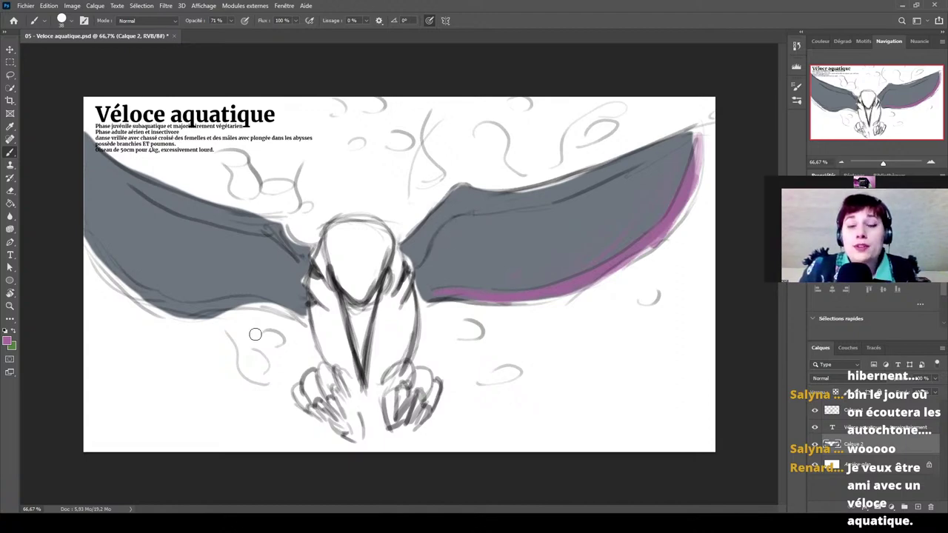
{"action": "mouse_move", "coordinate": [119, 276]}
{"action": "left_mouse_down"}
{"action": "mouse_move", "coordinate": [137, 294]}
{"action": "mouse_move", "coordinate": [94, 246]}
{"action": "left_mouse_up"}
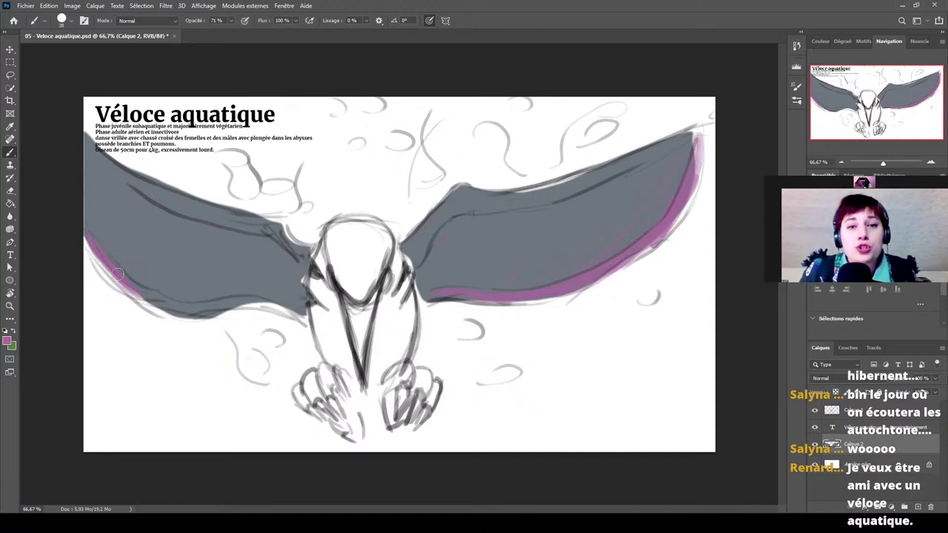
{"action": "mouse_move", "coordinate": [225, 304]}
{"action": "left_mouse_down"}
{"action": "mouse_move", "coordinate": [278, 313]}
{"action": "mouse_move", "coordinate": [249, 300]}
{"action": "mouse_move", "coordinate": [295, 317]}
{"action": "left_mouse_up"}
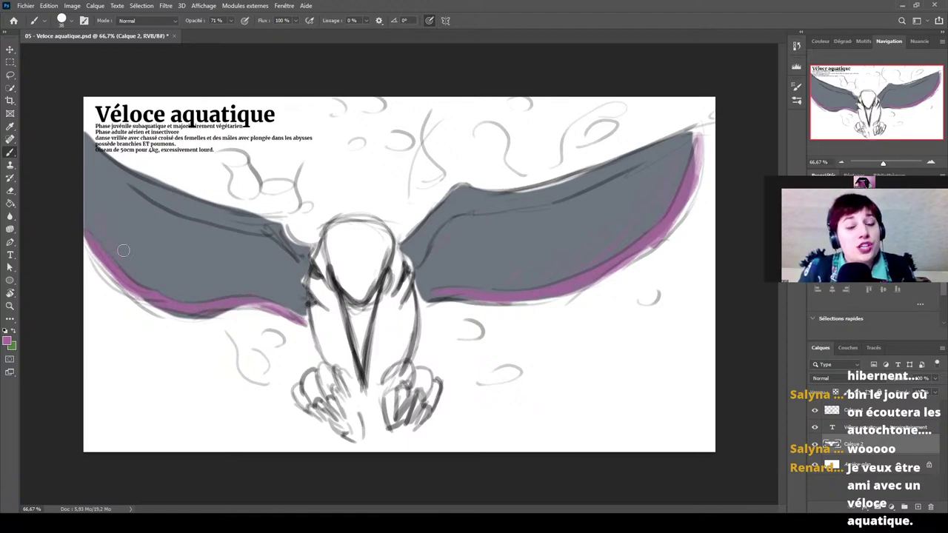
Shade soft purple into the lower part of both wings with an enlarged brush, and add a new layer above the wing colours.
{"action": "left_click_drag", "start_coordinate": [146, 250], "coordinate": [158, 247]}
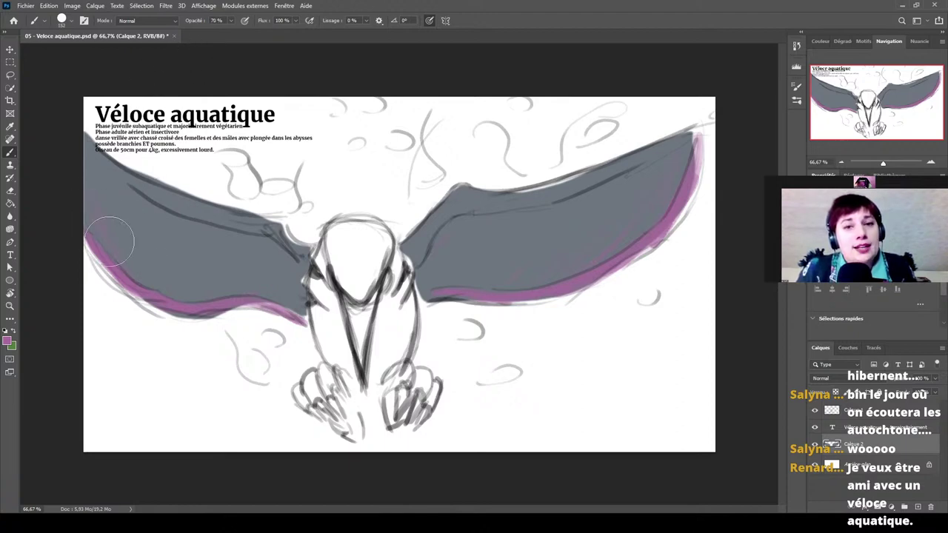
{"action": "mouse_move", "coordinate": [111, 221]}
{"action": "left_mouse_down"}
{"action": "mouse_move", "coordinate": [143, 285]}
{"action": "mouse_move", "coordinate": [126, 246]}
{"action": "mouse_move", "coordinate": [194, 296]}
{"action": "mouse_move", "coordinate": [178, 271]}
{"action": "mouse_move", "coordinate": [219, 298]}
{"action": "mouse_move", "coordinate": [192, 268]}
{"action": "mouse_move", "coordinate": [246, 303]}
{"action": "mouse_move", "coordinate": [234, 285]}
{"action": "mouse_move", "coordinate": [280, 296]}
{"action": "mouse_move", "coordinate": [268, 284]}
{"action": "mouse_move", "coordinate": [283, 259]}
{"action": "left_mouse_up"}
{"action": "mouse_move", "coordinate": [449, 280]}
{"action": "left_mouse_down"}
{"action": "mouse_move", "coordinate": [563, 265]}
{"action": "mouse_move", "coordinate": [635, 227]}
{"action": "mouse_move", "coordinate": [669, 192]}
{"action": "mouse_move", "coordinate": [546, 273]}
{"action": "mouse_move", "coordinate": [449, 265]}
{"action": "mouse_move", "coordinate": [510, 275]}
{"action": "mouse_move", "coordinate": [586, 247]}
{"action": "mouse_move", "coordinate": [423, 276]}
{"action": "mouse_move", "coordinate": [554, 268]}
{"action": "mouse_move", "coordinate": [673, 167]}
{"action": "mouse_move", "coordinate": [574, 249]}
{"action": "mouse_move", "coordinate": [633, 209]}
{"action": "mouse_move", "coordinate": [490, 268]}
{"action": "mouse_move", "coordinate": [467, 263]}
{"action": "mouse_move", "coordinate": [635, 200]}
{"action": "left_mouse_up"}
{"action": "left_click", "coordinate": [917, 507]}
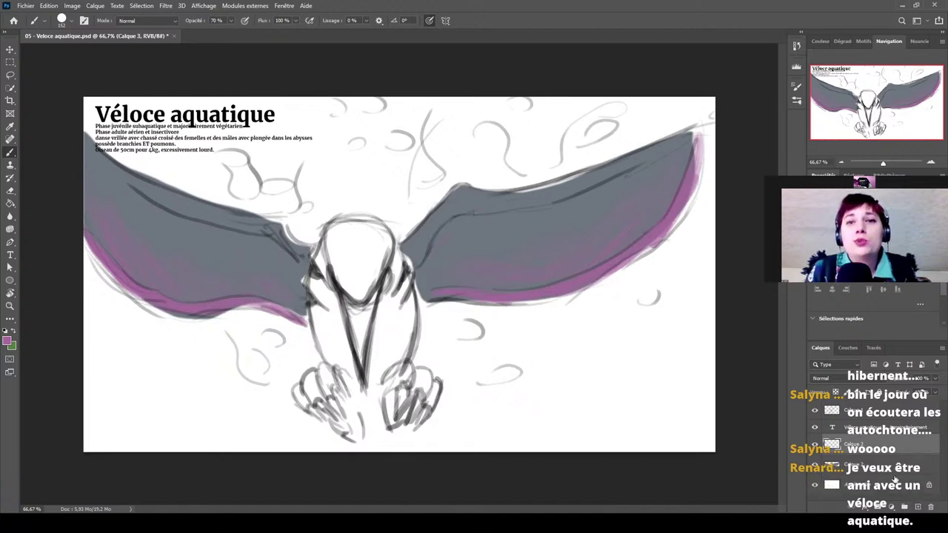
Move the new layer below the wing colours, choose a dark blue, and paint the entire background with a large brush.
{"action": "key", "text": "space"}
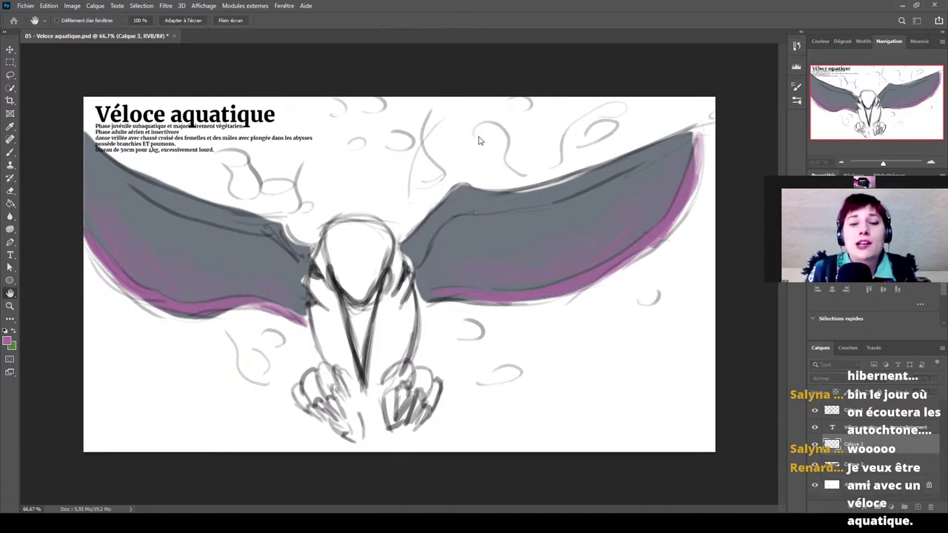
{"action": "key", "text": "ctrl+bracketleft"}
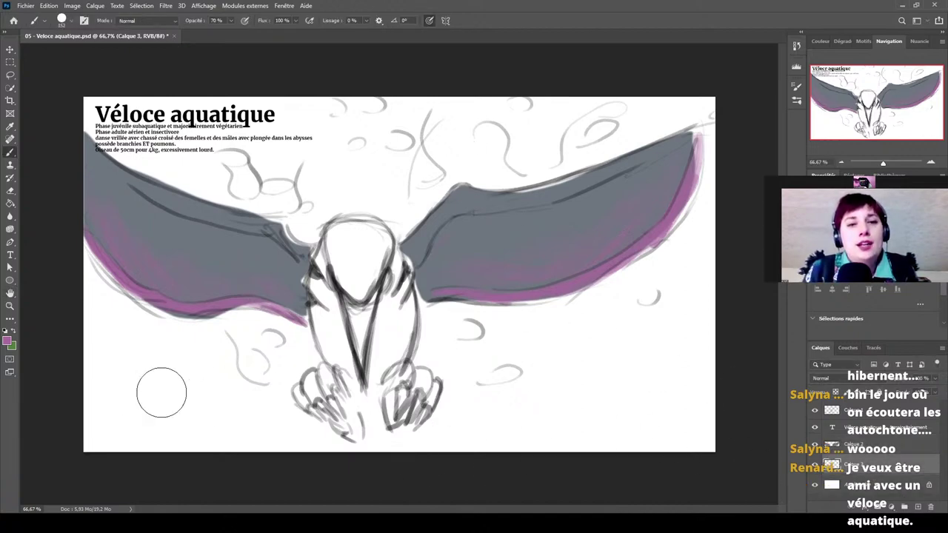
{"action": "key", "text": "i"}
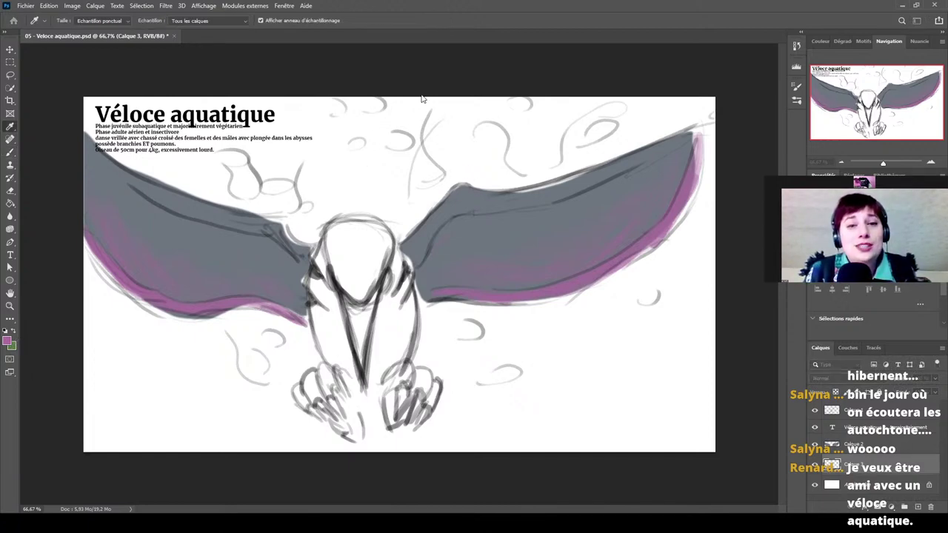
{"action": "left_click", "coordinate": [521, 80]}
{"action": "left_click_drag", "start_coordinate": [291, 221], "coordinate": [378, 151]}
{"action": "mouse_move", "coordinate": [323, 128]}
{"action": "left_mouse_down"}
{"action": "mouse_move", "coordinate": [134, 169]}
{"action": "mouse_move", "coordinate": [194, 107]}
{"action": "mouse_move", "coordinate": [76, 155]}
{"action": "mouse_move", "coordinate": [284, 75]}
{"action": "mouse_move", "coordinate": [75, 270]}
{"action": "mouse_move", "coordinate": [391, 84]}
{"action": "mouse_move", "coordinate": [171, 248]}
{"action": "mouse_move", "coordinate": [490, 122]}
{"action": "mouse_move", "coordinate": [205, 343]}
{"action": "mouse_move", "coordinate": [630, 116]}
{"action": "mouse_move", "coordinate": [272, 374]}
{"action": "mouse_move", "coordinate": [471, 242]}
{"action": "mouse_move", "coordinate": [549, 246]}
{"action": "mouse_move", "coordinate": [350, 442]}
{"action": "mouse_move", "coordinate": [653, 284]}
{"action": "mouse_move", "coordinate": [603, 390]}
{"action": "mouse_move", "coordinate": [611, 465]}
{"action": "mouse_move", "coordinate": [638, 431]}
{"action": "mouse_move", "coordinate": [261, 401]}
{"action": "mouse_move", "coordinate": [78, 357]}
{"action": "mouse_move", "coordinate": [103, 500]}
{"action": "mouse_move", "coordinate": [156, 107]}
{"action": "mouse_move", "coordinate": [129, 103]}
{"action": "mouse_move", "coordinate": [89, 142]}
{"action": "mouse_move", "coordinate": [112, 219]}
{"action": "mouse_move", "coordinate": [274, 109]}
{"action": "mouse_move", "coordinate": [210, 217]}
{"action": "mouse_move", "coordinate": [437, 94]}
{"action": "mouse_move", "coordinate": [138, 431]}
{"action": "mouse_move", "coordinate": [504, 117]}
{"action": "mouse_move", "coordinate": [288, 370]}
{"action": "mouse_move", "coordinate": [463, 225]}
{"action": "mouse_move", "coordinate": [410, 355]}
{"action": "mouse_move", "coordinate": [599, 257]}
{"action": "mouse_move", "coordinate": [459, 466]}
{"action": "mouse_move", "coordinate": [635, 372]}
{"action": "mouse_move", "coordinate": [701, 441]}
{"action": "mouse_move", "coordinate": [725, 217]}
{"action": "mouse_move", "coordinate": [721, 80]}
{"action": "mouse_move", "coordinate": [573, 242]}
{"action": "mouse_move", "coordinate": [455, 188]}
{"action": "mouse_move", "coordinate": [421, 100]}
{"action": "mouse_move", "coordinate": [91, 457]}
{"action": "mouse_move", "coordinate": [86, 408]}
{"action": "mouse_move", "coordinate": [116, 100]}
{"action": "mouse_move", "coordinate": [97, 129]}
{"action": "mouse_move", "coordinate": [94, 239]}
{"action": "mouse_move", "coordinate": [199, 172]}
{"action": "mouse_move", "coordinate": [220, 222]}
{"action": "mouse_move", "coordinate": [440, 94]}
{"action": "mouse_move", "coordinate": [178, 415]}
{"action": "mouse_move", "coordinate": [531, 89]}
{"action": "mouse_move", "coordinate": [423, 207]}
{"action": "mouse_move", "coordinate": [271, 429]}
{"action": "mouse_move", "coordinate": [683, 98]}
{"action": "mouse_move", "coordinate": [542, 341]}
{"action": "mouse_move", "coordinate": [610, 453]}
{"action": "mouse_move", "coordinate": [685, 252]}
{"action": "mouse_move", "coordinate": [444, 489]}
{"action": "left_mouse_up"}
Choose a darker navy and paint over the lower half of the background with the large brush.
{"action": "left_click", "coordinate": [9, 339]}
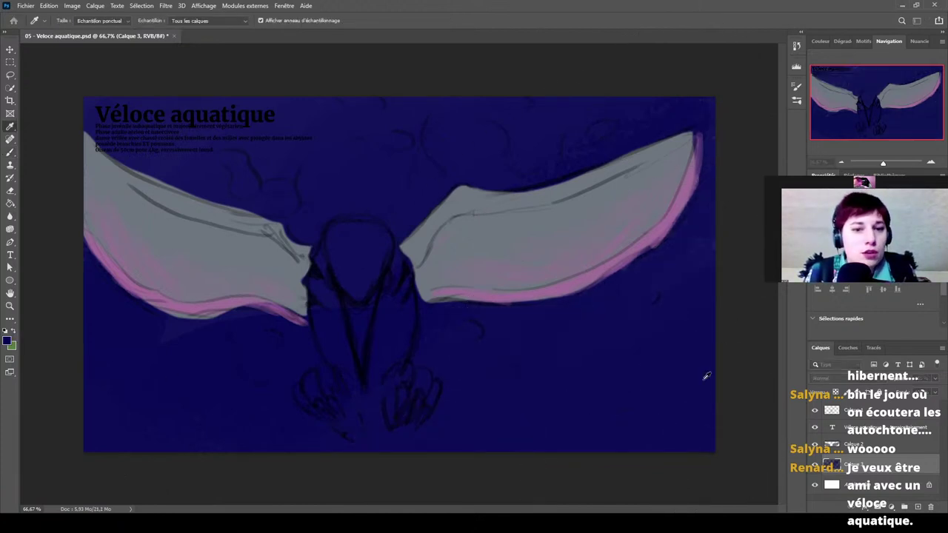
{"action": "left_click", "coordinate": [464, 121]}
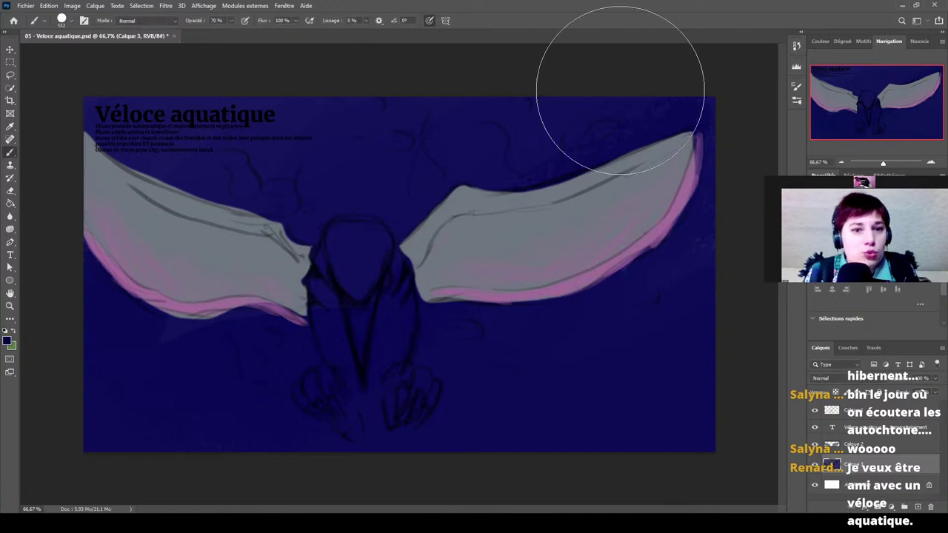
{"action": "mouse_move", "coordinate": [753, 327]}
{"action": "left_mouse_down"}
{"action": "mouse_move", "coordinate": [677, 449]}
{"action": "mouse_move", "coordinate": [674, 428]}
{"action": "mouse_move", "coordinate": [609, 445]}
{"action": "mouse_move", "coordinate": [674, 380]}
{"action": "mouse_move", "coordinate": [549, 437]}
{"action": "mouse_move", "coordinate": [658, 326]}
{"action": "mouse_move", "coordinate": [372, 497]}
{"action": "mouse_move", "coordinate": [678, 327]}
{"action": "mouse_move", "coordinate": [299, 506]}
{"action": "mouse_move", "coordinate": [138, 413]}
{"action": "left_mouse_up"}
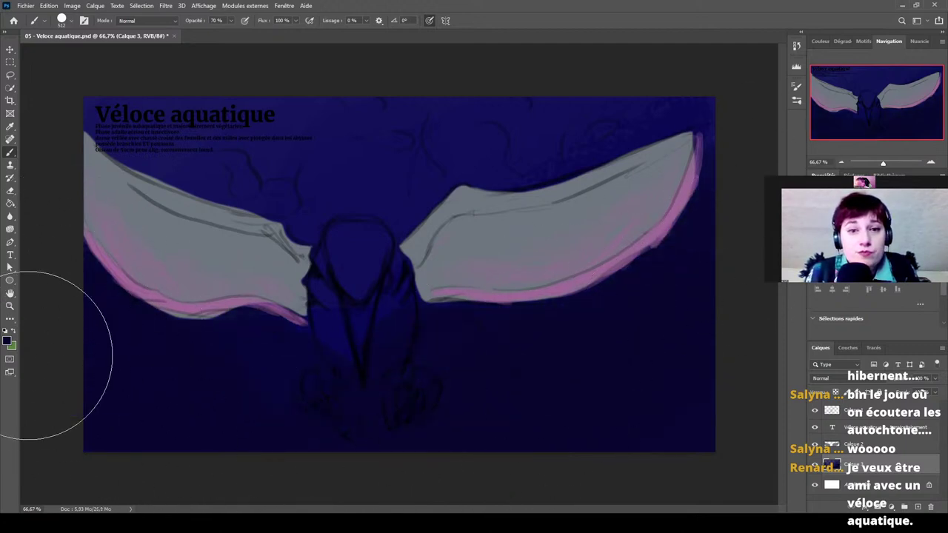
Choose a lighter muted blue and paint a textured band of light along the upper edge of the background.
{"action": "left_click", "coordinate": [8, 342]}
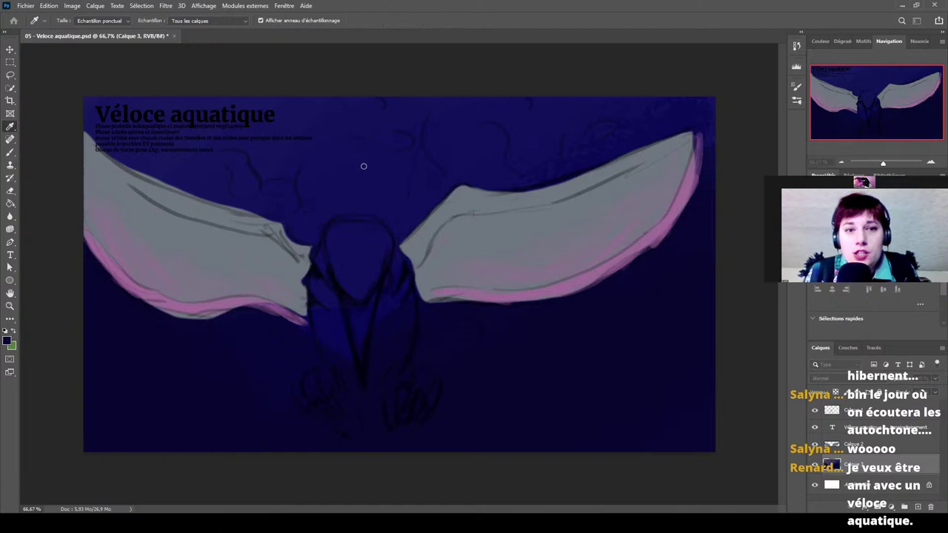
{"action": "key", "text": "b"}
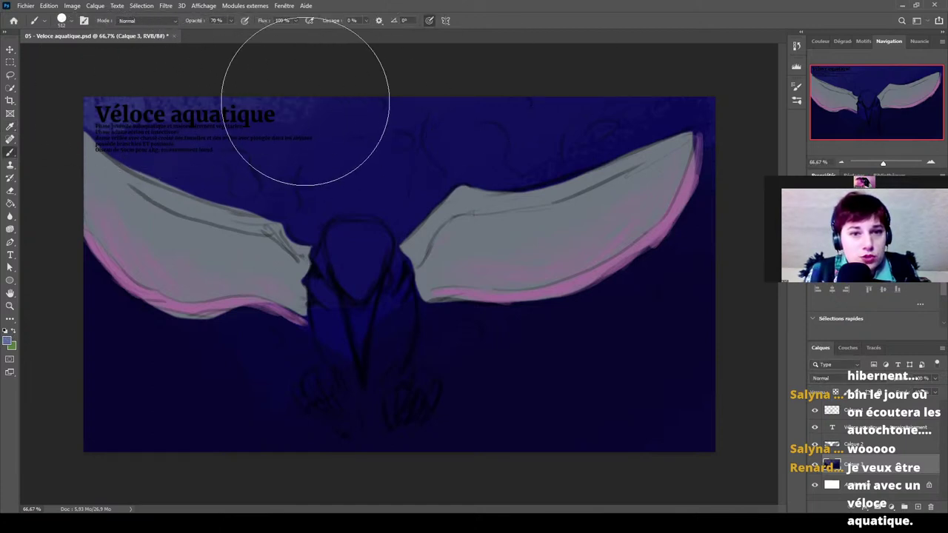
{"action": "left_click", "coordinate": [418, 111]}
{"action": "left_click", "coordinate": [322, 142]}
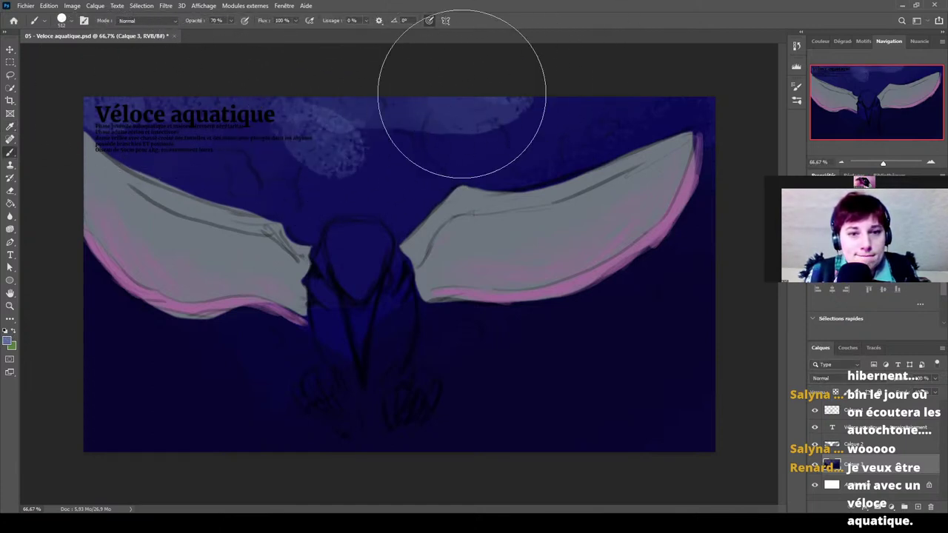
{"action": "mouse_move", "coordinate": [690, 85]}
{"action": "left_mouse_down"}
{"action": "mouse_move", "coordinate": [540, 95]}
{"action": "mouse_move", "coordinate": [634, 84]}
{"action": "mouse_move", "coordinate": [707, 93]}
{"action": "mouse_move", "coordinate": [507, 87]}
{"action": "mouse_move", "coordinate": [292, 133]}
{"action": "mouse_move", "coordinate": [162, 102]}
{"action": "left_mouse_up"}
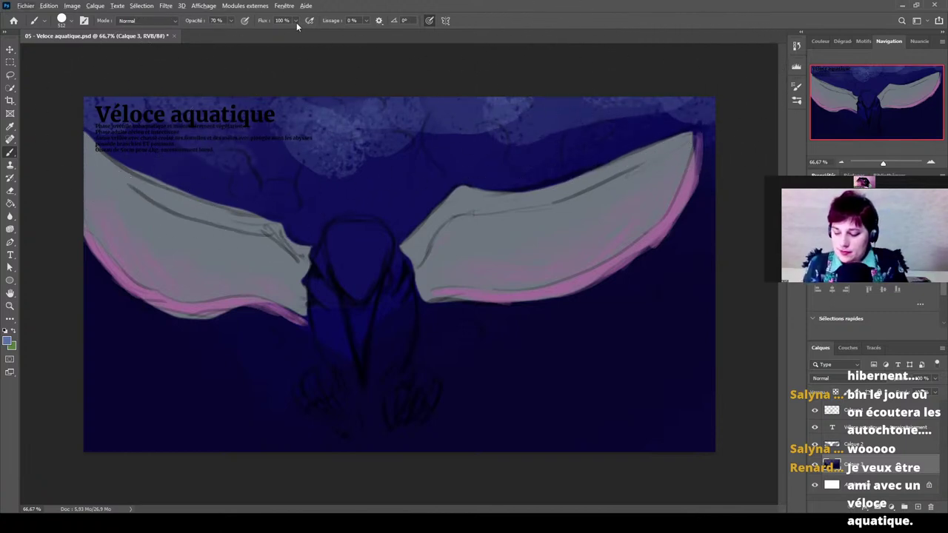
Set the brush opacity to 27% and blend the lighter blue across the upper background and beneath both wings.
{"action": "key", "text": "2"}
{"action": "key", "text": "7"}
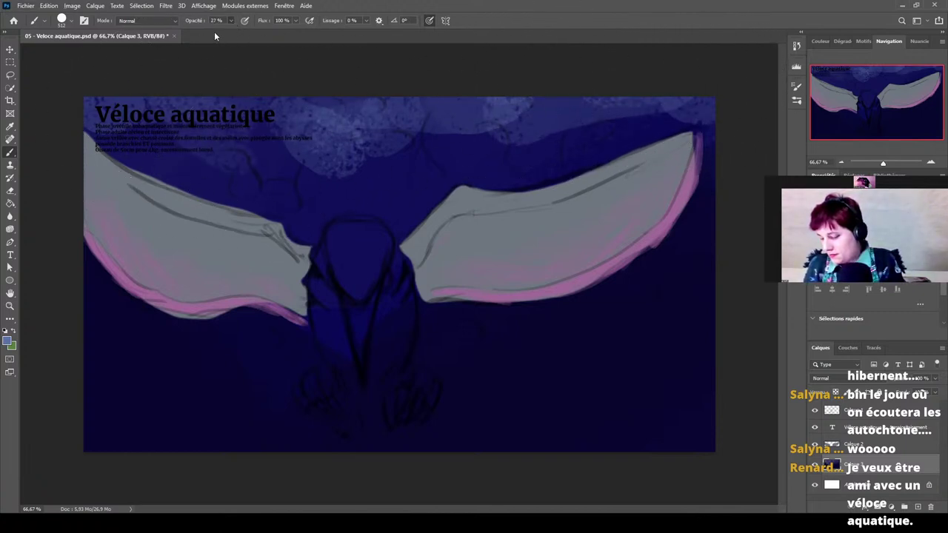
{"action": "mouse_move", "coordinate": [156, 146]}
{"action": "left_mouse_down"}
{"action": "mouse_move", "coordinate": [221, 162]}
{"action": "mouse_move", "coordinate": [298, 159]}
{"action": "mouse_move", "coordinate": [346, 144]}
{"action": "mouse_move", "coordinate": [363, 175]}
{"action": "mouse_move", "coordinate": [266, 153]}
{"action": "mouse_move", "coordinate": [441, 135]}
{"action": "mouse_move", "coordinate": [406, 154]}
{"action": "mouse_move", "coordinate": [525, 119]}
{"action": "mouse_move", "coordinate": [387, 166]}
{"action": "mouse_move", "coordinate": [631, 114]}
{"action": "mouse_move", "coordinate": [398, 172]}
{"action": "mouse_move", "coordinate": [457, 142]}
{"action": "mouse_move", "coordinate": [296, 171]}
{"action": "mouse_move", "coordinate": [144, 120]}
{"action": "mouse_move", "coordinate": [247, 160]}
{"action": "mouse_move", "coordinate": [137, 138]}
{"action": "left_mouse_up"}
{"action": "mouse_move", "coordinate": [501, 100]}
{"action": "left_mouse_down"}
{"action": "mouse_move", "coordinate": [203, 109]}
{"action": "mouse_move", "coordinate": [400, 147]}
{"action": "mouse_move", "coordinate": [717, 102]}
{"action": "mouse_move", "coordinate": [694, 190]}
{"action": "mouse_move", "coordinate": [719, 131]}
{"action": "mouse_move", "coordinate": [662, 232]}
{"action": "left_mouse_up"}
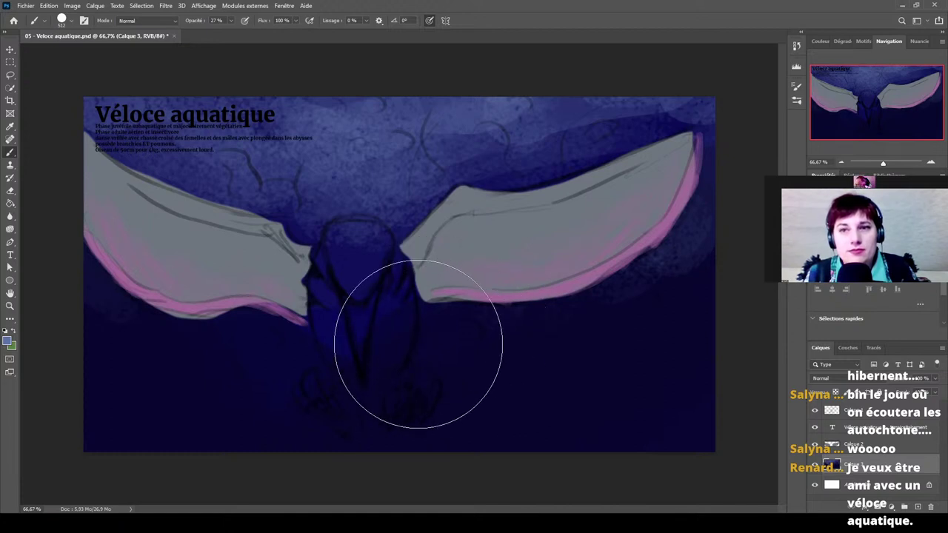
{"action": "mouse_move", "coordinate": [714, 200]}
{"action": "left_mouse_down"}
{"action": "mouse_move", "coordinate": [694, 243]}
{"action": "mouse_move", "coordinate": [586, 320]}
{"action": "mouse_move", "coordinate": [683, 283]}
{"action": "mouse_move", "coordinate": [497, 335]}
{"action": "mouse_move", "coordinate": [510, 340]}
{"action": "mouse_move", "coordinate": [264, 327]}
{"action": "mouse_move", "coordinate": [149, 334]}
{"action": "mouse_move", "coordinate": [115, 318]}
{"action": "mouse_move", "coordinate": [260, 332]}
{"action": "mouse_move", "coordinate": [239, 323]}
{"action": "left_mouse_up"}
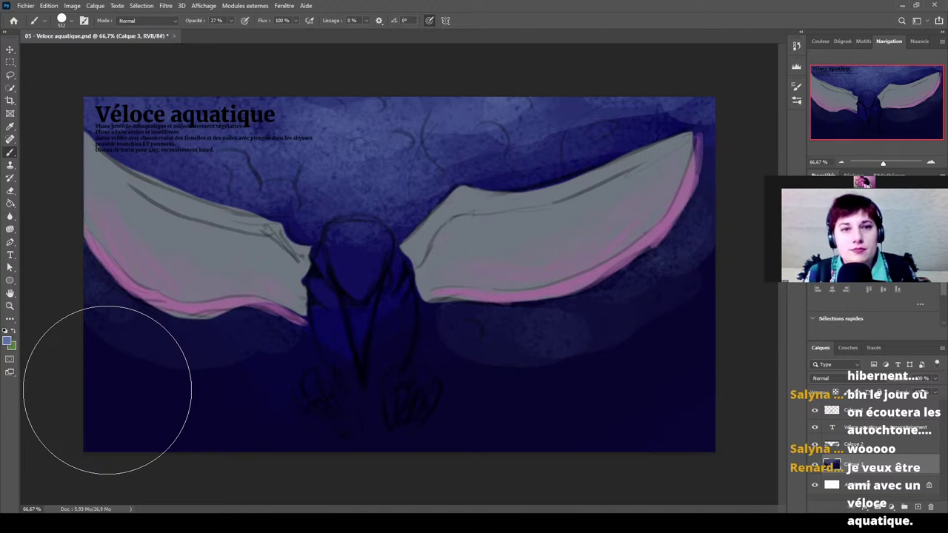
{"action": "mouse_move", "coordinate": [662, 112]}
{"action": "left_mouse_down"}
{"action": "mouse_move", "coordinate": [538, 161]}
{"action": "mouse_move", "coordinate": [526, 150]}
{"action": "left_mouse_up"}
{"action": "left_click_drag", "start_coordinate": [591, 123], "coordinate": [512, 106]}
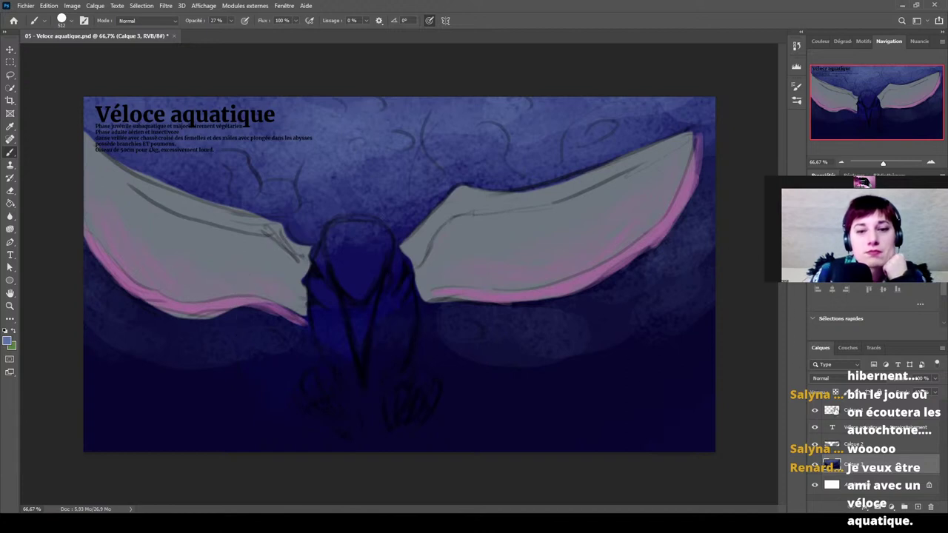
On the wing colour layer, tint the inner area of both wings with soft blue using a smaller brush.
{"action": "left_click", "coordinate": [854, 447]}
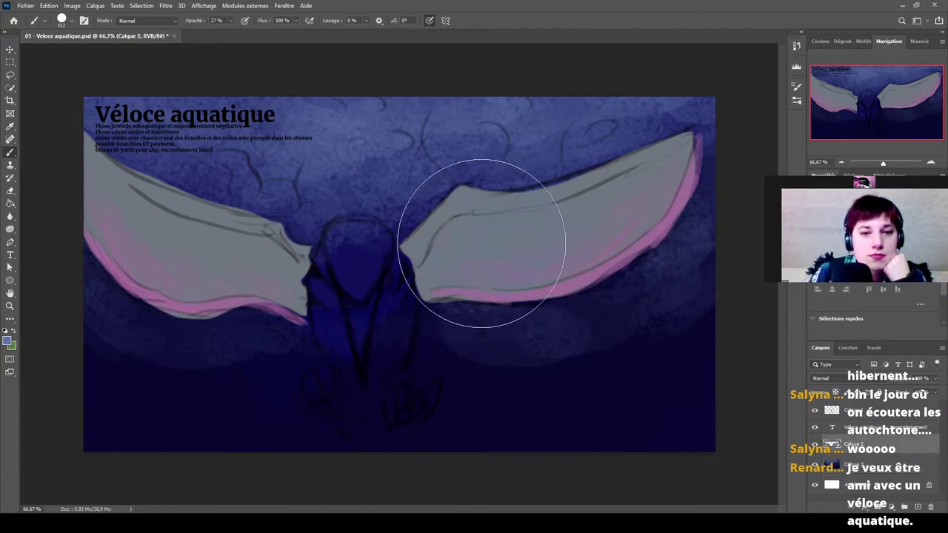
{"action": "mouse_move", "coordinate": [576, 243]}
{"action": "left_mouse_down"}
{"action": "mouse_move", "coordinate": [552, 247]}
{"action": "mouse_move", "coordinate": [675, 170]}
{"action": "mouse_move", "coordinate": [506, 273]}
{"action": "mouse_move", "coordinate": [522, 235]}
{"action": "mouse_move", "coordinate": [469, 257]}
{"action": "mouse_move", "coordinate": [651, 177]}
{"action": "mouse_move", "coordinate": [674, 176]}
{"action": "mouse_move", "coordinate": [539, 260]}
{"action": "mouse_move", "coordinate": [520, 245]}
{"action": "left_mouse_up"}
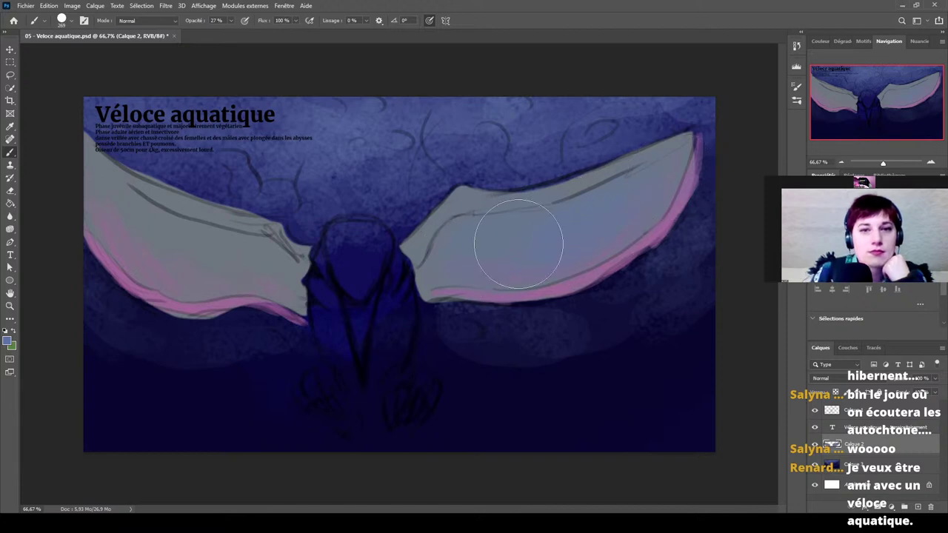
{"action": "mouse_move", "coordinate": [130, 238]}
{"action": "left_mouse_down"}
{"action": "mouse_move", "coordinate": [90, 200]}
{"action": "mouse_move", "coordinate": [208, 282]}
{"action": "mouse_move", "coordinate": [112, 213]}
{"action": "mouse_move", "coordinate": [247, 282]}
{"action": "mouse_move", "coordinate": [106, 208]}
{"action": "mouse_move", "coordinate": [210, 268]}
{"action": "mouse_move", "coordinate": [224, 256]}
{"action": "mouse_move", "coordinate": [233, 262]}
{"action": "mouse_move", "coordinate": [88, 167]}
{"action": "mouse_move", "coordinate": [207, 260]}
{"action": "mouse_move", "coordinate": [78, 163]}
{"action": "mouse_move", "coordinate": [210, 263]}
{"action": "mouse_move", "coordinate": [129, 202]}
{"action": "left_mouse_up"}
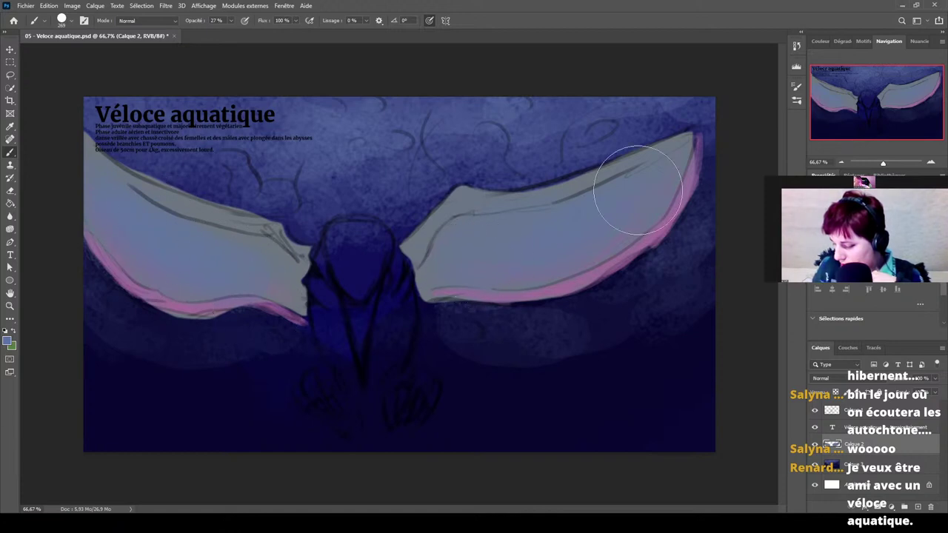
{"action": "left_click_drag", "start_coordinate": [440, 261], "coordinate": [404, 275]}
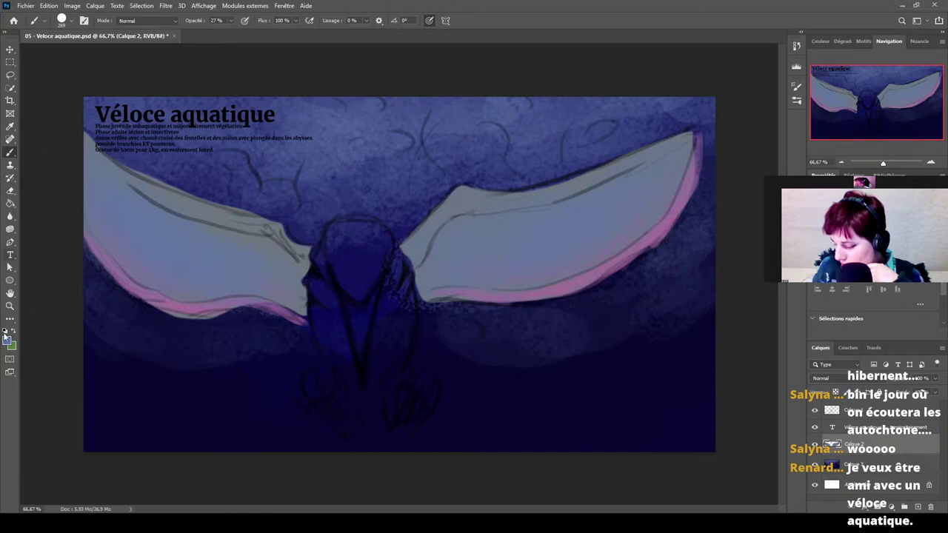
Choose a dark grey, reduce the brush, and paint feather strokes and shadows beneath the upper edges of both wings.
{"action": "left_click", "coordinate": [203, 209], "text": "alt"}
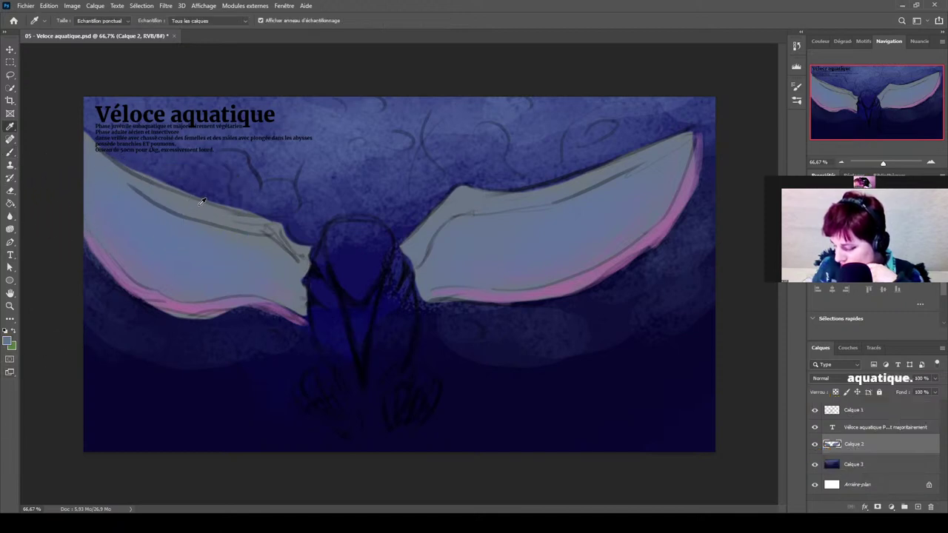
{"action": "key", "text": "bracketleft"}
{"action": "key", "text": "bracketleft"}
{"action": "key", "text": "bracketleft"}
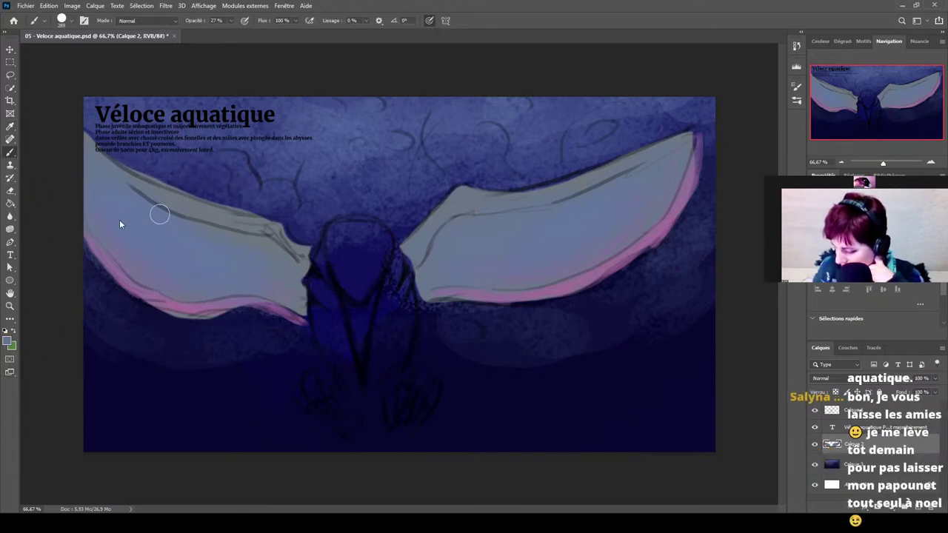
{"action": "key", "text": "i"}
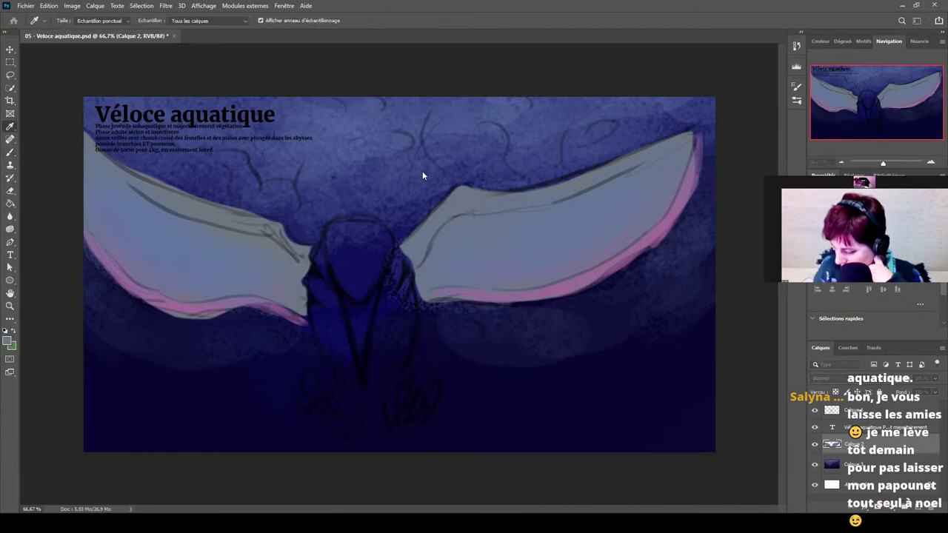
{"action": "key", "text": "b"}
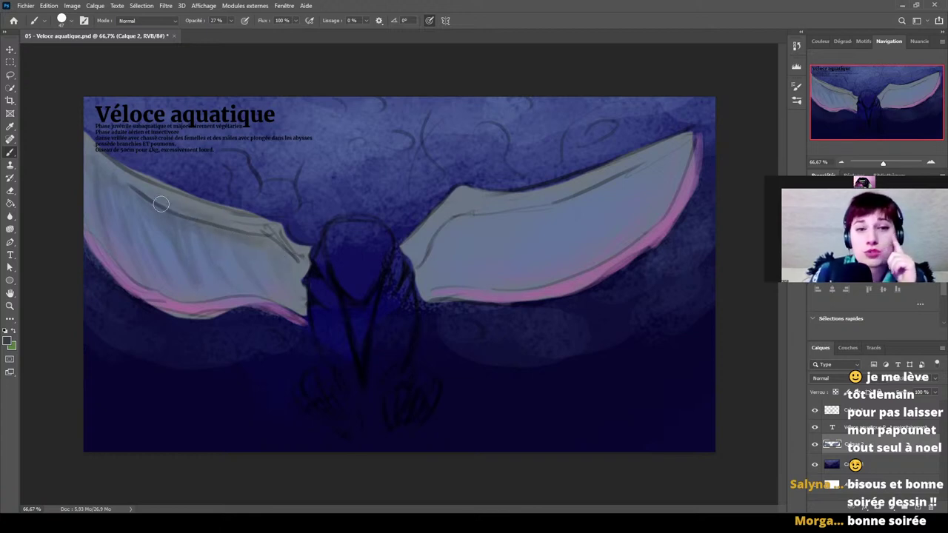
{"action": "mouse_move", "coordinate": [428, 274]}
{"action": "left_mouse_down"}
{"action": "mouse_move", "coordinate": [455, 224]}
{"action": "mouse_move", "coordinate": [435, 261]}
{"action": "mouse_move", "coordinate": [487, 228]}
{"action": "mouse_move", "coordinate": [464, 219]}
{"action": "mouse_move", "coordinate": [581, 205]}
{"action": "mouse_move", "coordinate": [546, 218]}
{"action": "mouse_move", "coordinate": [638, 174]}
{"action": "mouse_move", "coordinate": [516, 222]}
{"action": "left_mouse_up"}
{"action": "mouse_move", "coordinate": [639, 179]}
{"action": "left_mouse_down"}
{"action": "mouse_move", "coordinate": [443, 239]}
{"action": "mouse_move", "coordinate": [426, 268]}
{"action": "left_mouse_up"}
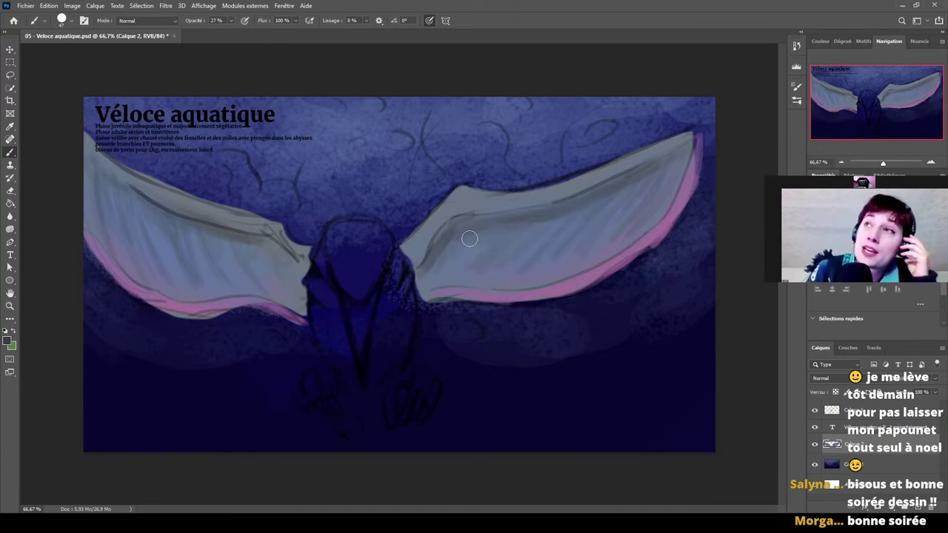
Add a new layer above the wing colours and hide the title text layer, keeping the sketch layer visible.
{"action": "left_click", "coordinate": [919, 508]}
{"action": "left_click_drag", "start_coordinate": [814, 427], "coordinate": [815, 409]}
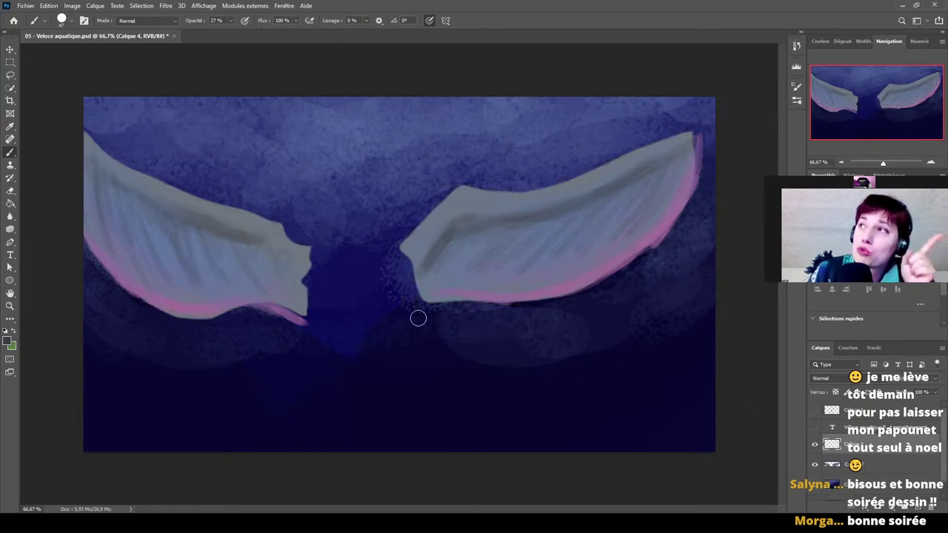
{"action": "left_click", "coordinate": [815, 428]}
{"action": "left_click", "coordinate": [815, 428]}
{"action": "left_click", "coordinate": [815, 411]}
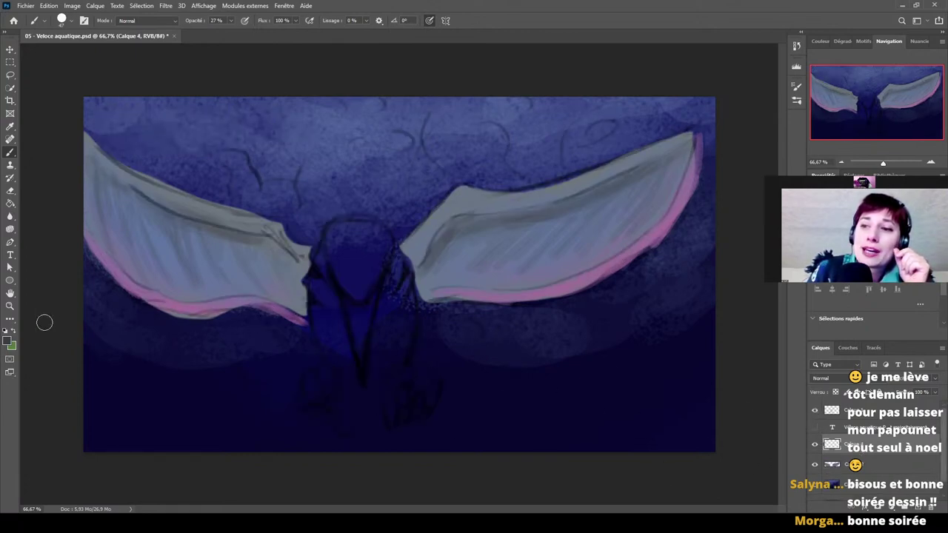
Choose a pale lavender and paint the bird's head and both sides of its body with light strokes.
{"action": "key", "text": "i"}
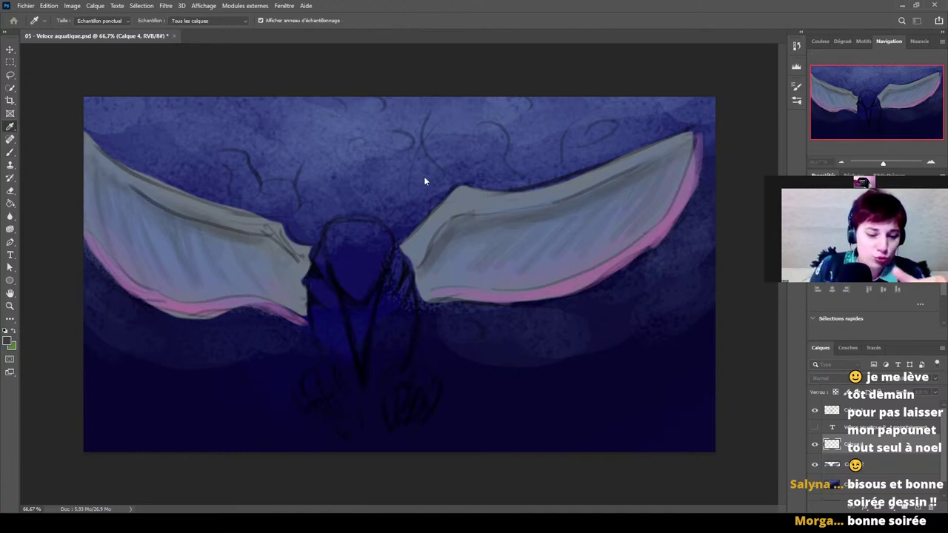
{"action": "left_click", "coordinate": [504, 82]}
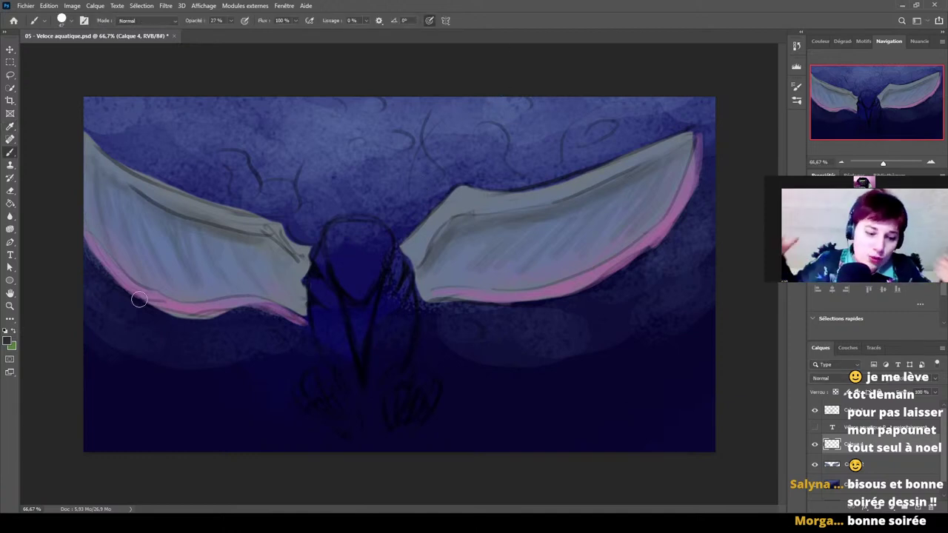
{"action": "left_click", "coordinate": [7, 341]}
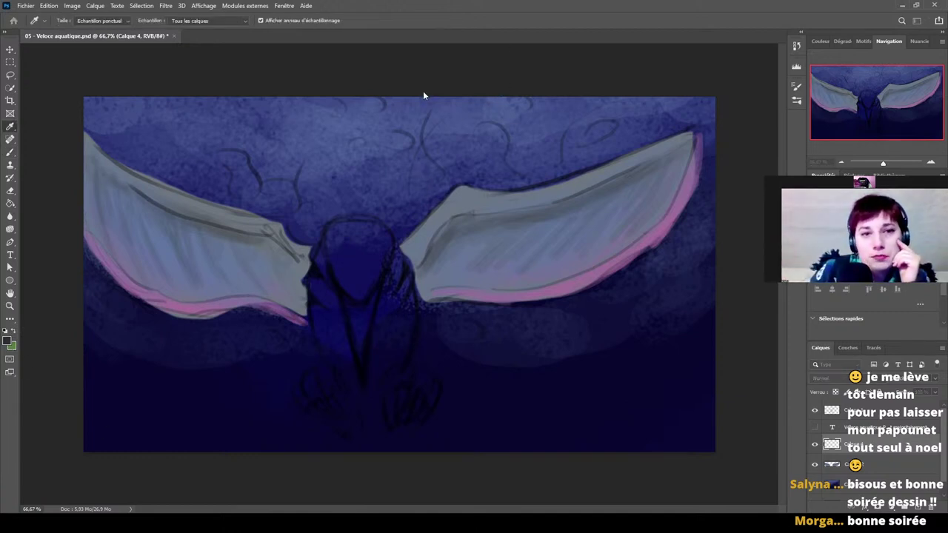
{"action": "key", "text": "b"}
{"action": "mouse_move", "coordinate": [354, 217]}
{"action": "left_mouse_down"}
{"action": "mouse_move", "coordinate": [331, 236]}
{"action": "mouse_move", "coordinate": [374, 233]}
{"action": "mouse_move", "coordinate": [337, 231]}
{"action": "mouse_move", "coordinate": [349, 233]}
{"action": "mouse_move", "coordinate": [350, 295]}
{"action": "mouse_move", "coordinate": [331, 240]}
{"action": "mouse_move", "coordinate": [348, 236]}
{"action": "mouse_move", "coordinate": [366, 277]}
{"action": "mouse_move", "coordinate": [384, 259]}
{"action": "mouse_move", "coordinate": [343, 279]}
{"action": "mouse_move", "coordinate": [350, 285]}
{"action": "mouse_move", "coordinate": [342, 237]}
{"action": "mouse_move", "coordinate": [365, 234]}
{"action": "mouse_move", "coordinate": [371, 279]}
{"action": "mouse_move", "coordinate": [366, 234]}
{"action": "mouse_move", "coordinate": [344, 258]}
{"action": "mouse_move", "coordinate": [357, 284]}
{"action": "mouse_move", "coordinate": [380, 246]}
{"action": "mouse_move", "coordinate": [380, 269]}
{"action": "mouse_move", "coordinate": [387, 239]}
{"action": "mouse_move", "coordinate": [360, 229]}
{"action": "mouse_move", "coordinate": [340, 234]}
{"action": "mouse_move", "coordinate": [343, 245]}
{"action": "mouse_move", "coordinate": [335, 236]}
{"action": "mouse_move", "coordinate": [350, 234]}
{"action": "mouse_move", "coordinate": [357, 286]}
{"action": "mouse_move", "coordinate": [383, 258]}
{"action": "mouse_move", "coordinate": [370, 285]}
{"action": "mouse_move", "coordinate": [333, 243]}
{"action": "mouse_move", "coordinate": [329, 268]}
{"action": "mouse_move", "coordinate": [344, 215]}
{"action": "mouse_move", "coordinate": [323, 269]}
{"action": "mouse_move", "coordinate": [321, 253]}
{"action": "mouse_move", "coordinate": [417, 232]}
{"action": "mouse_move", "coordinate": [386, 252]}
{"action": "mouse_move", "coordinate": [388, 294]}
{"action": "mouse_move", "coordinate": [326, 266]}
{"action": "mouse_move", "coordinate": [331, 282]}
{"action": "mouse_move", "coordinate": [317, 280]}
{"action": "mouse_move", "coordinate": [332, 307]}
{"action": "mouse_move", "coordinate": [365, 253]}
{"action": "mouse_move", "coordinate": [379, 283]}
{"action": "mouse_move", "coordinate": [373, 343]}
{"action": "mouse_move", "coordinate": [397, 259]}
{"action": "mouse_move", "coordinate": [394, 292]}
{"action": "mouse_move", "coordinate": [403, 278]}
{"action": "mouse_move", "coordinate": [383, 333]}
{"action": "mouse_move", "coordinate": [395, 300]}
{"action": "mouse_move", "coordinate": [396, 351]}
{"action": "mouse_move", "coordinate": [412, 334]}
{"action": "mouse_move", "coordinate": [385, 345]}
{"action": "mouse_move", "coordinate": [378, 318]}
{"action": "mouse_move", "coordinate": [373, 349]}
{"action": "mouse_move", "coordinate": [385, 321]}
{"action": "left_mouse_up"}
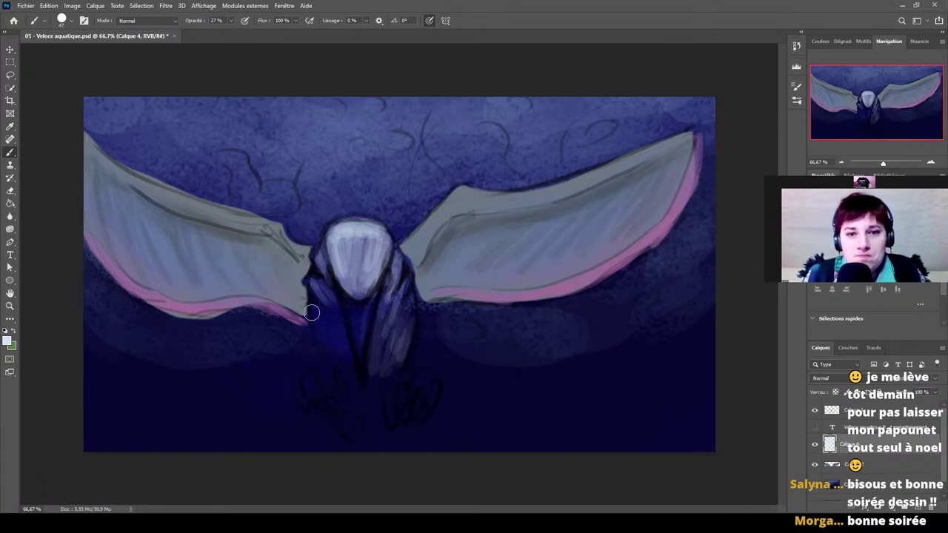
{"action": "mouse_move", "coordinate": [311, 313]}
{"action": "left_mouse_down"}
{"action": "mouse_move", "coordinate": [331, 356]}
{"action": "mouse_move", "coordinate": [321, 347]}
{"action": "mouse_move", "coordinate": [321, 328]}
{"action": "mouse_move", "coordinate": [347, 377]}
{"action": "mouse_move", "coordinate": [317, 320]}
{"action": "mouse_move", "coordinate": [353, 381]}
{"action": "mouse_move", "coordinate": [333, 332]}
{"action": "mouse_move", "coordinate": [353, 376]}
{"action": "mouse_move", "coordinate": [339, 310]}
{"action": "mouse_move", "coordinate": [348, 341]}
{"action": "mouse_move", "coordinate": [339, 350]}
{"action": "mouse_move", "coordinate": [357, 390]}
{"action": "mouse_move", "coordinate": [336, 328]}
{"action": "mouse_move", "coordinate": [345, 360]}
{"action": "mouse_move", "coordinate": [347, 344]}
{"action": "mouse_move", "coordinate": [318, 307]}
{"action": "mouse_move", "coordinate": [342, 324]}
{"action": "mouse_move", "coordinate": [316, 318]}
{"action": "left_mouse_up"}
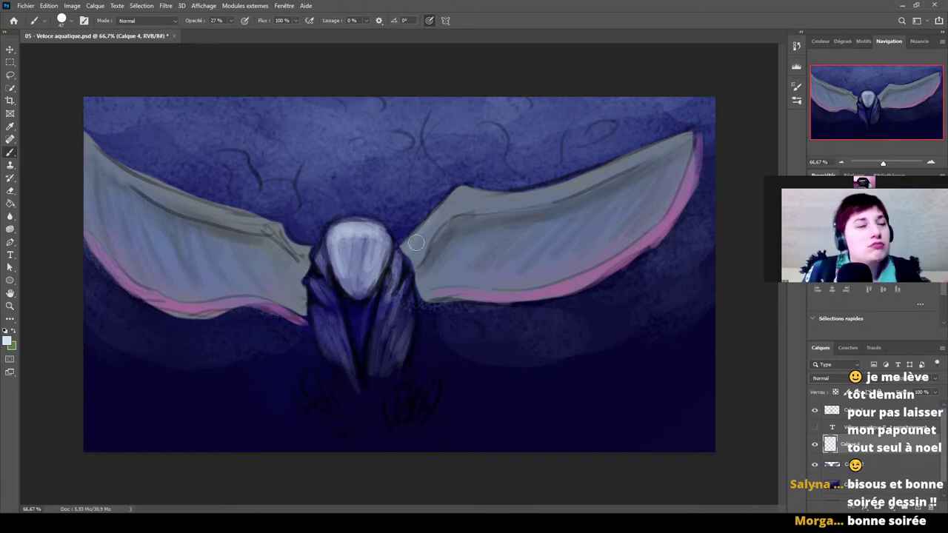
Paint pale lavender highlights along the upper edges of both wings.
{"action": "mouse_move", "coordinate": [416, 243]}
{"action": "left_mouse_down"}
{"action": "mouse_move", "coordinate": [458, 190]}
{"action": "mouse_move", "coordinate": [602, 175]}
{"action": "mouse_move", "coordinate": [535, 191]}
{"action": "mouse_move", "coordinate": [697, 140]}
{"action": "mouse_move", "coordinate": [567, 182]}
{"action": "mouse_move", "coordinate": [466, 189]}
{"action": "mouse_move", "coordinate": [397, 247]}
{"action": "left_mouse_up"}
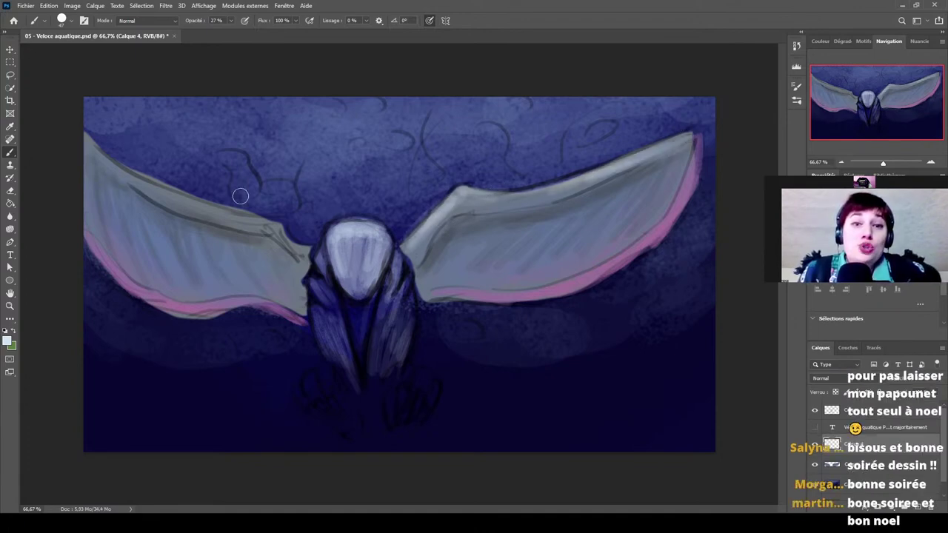
{"action": "left_click_drag", "start_coordinate": [103, 159], "coordinate": [207, 205]}
{"action": "left_click_drag", "start_coordinate": [130, 166], "coordinate": [266, 222]}
{"action": "left_click_drag", "start_coordinate": [197, 202], "coordinate": [290, 244]}
Add short pale highlight strokes to the feathers inside both wings and touch up the body.
{"action": "left_click_drag", "start_coordinate": [145, 226], "coordinate": [176, 258]}
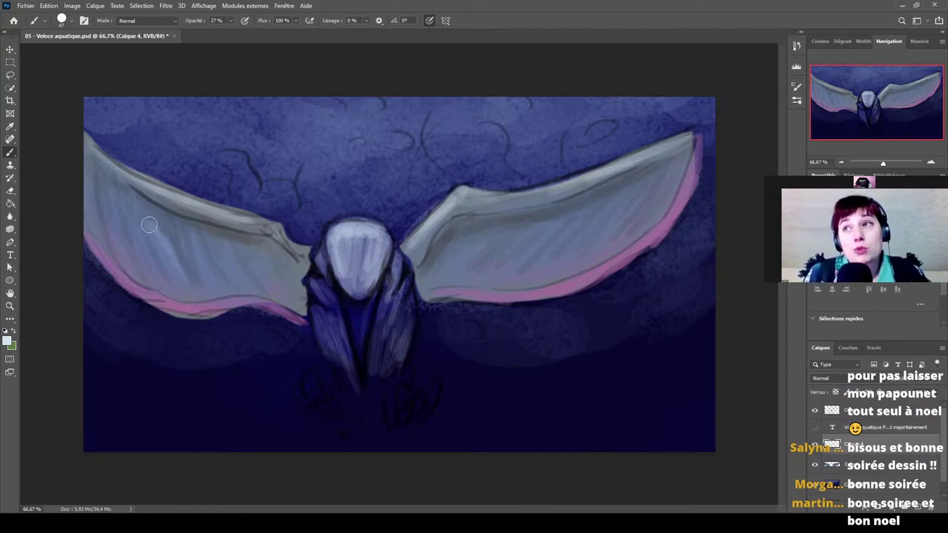
{"action": "mouse_move", "coordinate": [148, 222]}
{"action": "left_mouse_down"}
{"action": "mouse_move", "coordinate": [160, 245]}
{"action": "mouse_move", "coordinate": [142, 240]}
{"action": "mouse_move", "coordinate": [126, 208]}
{"action": "mouse_move", "coordinate": [160, 283]}
{"action": "mouse_move", "coordinate": [106, 187]}
{"action": "mouse_move", "coordinate": [134, 257]}
{"action": "mouse_move", "coordinate": [194, 304]}
{"action": "mouse_move", "coordinate": [200, 252]}
{"action": "left_mouse_up"}
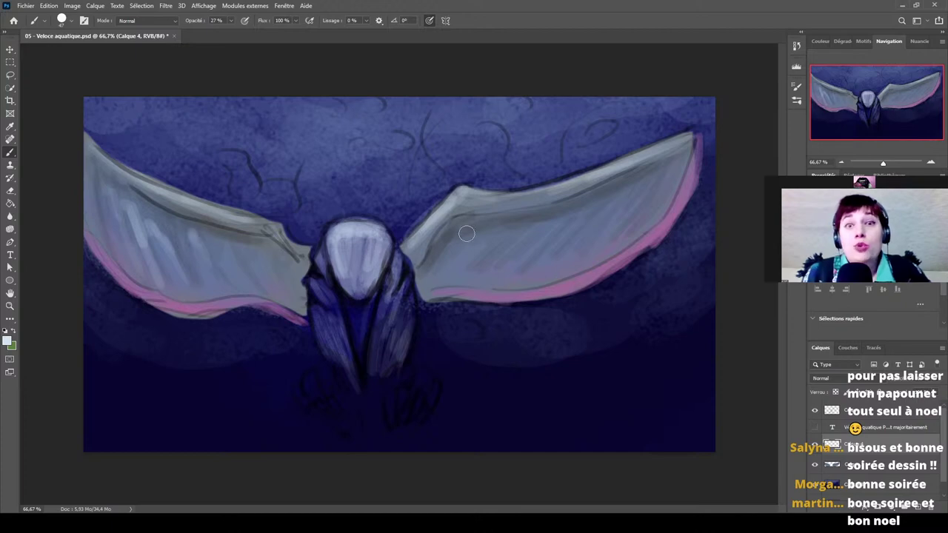
{"action": "mouse_move", "coordinate": [465, 234]}
{"action": "left_mouse_down"}
{"action": "mouse_move", "coordinate": [483, 272]}
{"action": "mouse_move", "coordinate": [478, 240]}
{"action": "mouse_move", "coordinate": [496, 226]}
{"action": "mouse_move", "coordinate": [497, 292]}
{"action": "mouse_move", "coordinate": [537, 238]}
{"action": "left_mouse_up"}
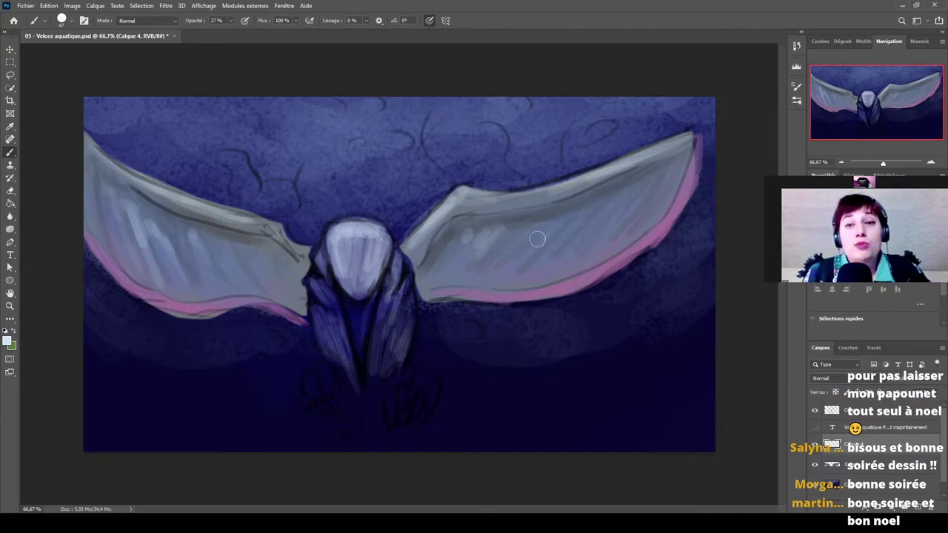
{"action": "left_click_drag", "start_coordinate": [397, 324], "coordinate": [380, 304]}
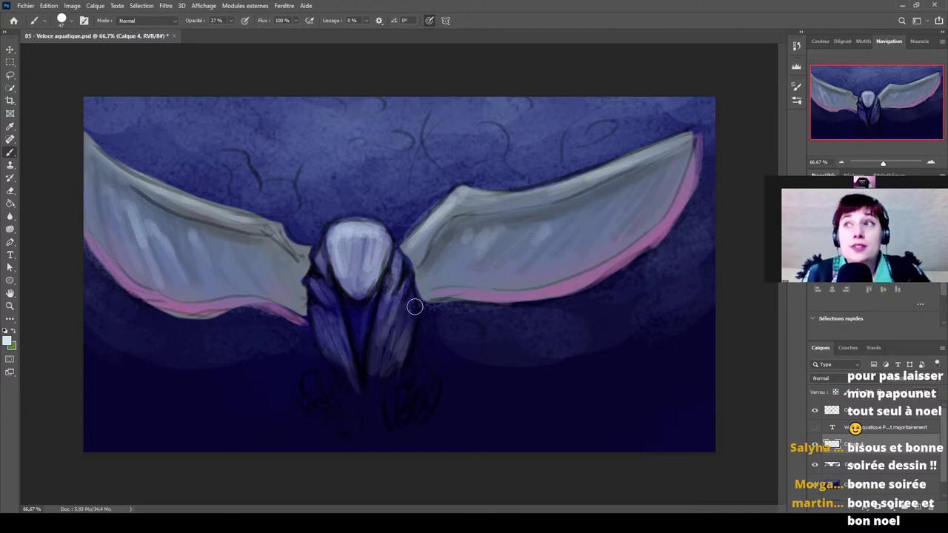
Choose a muted grey-blue and paint soft low-opacity strokes on the bird's chest and flank below the head.
{"action": "left_click", "coordinate": [7, 341]}
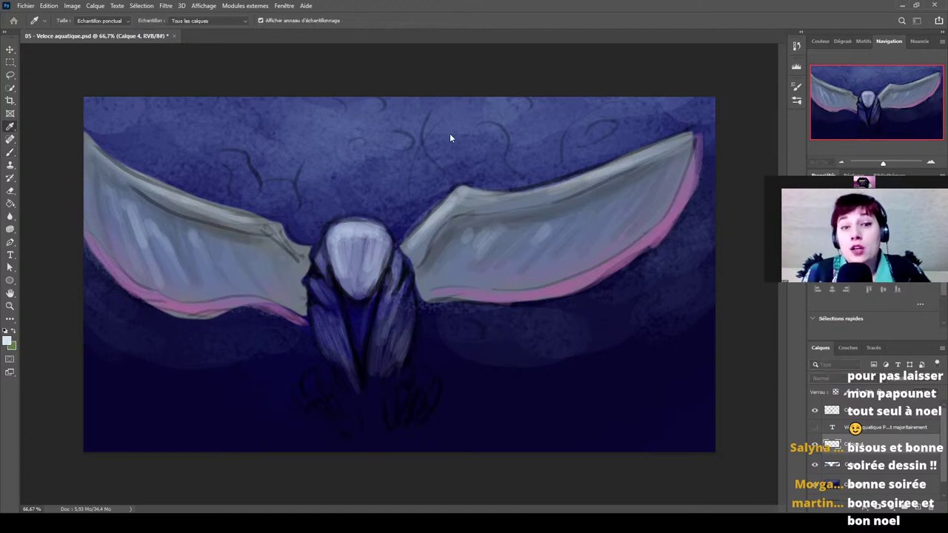
{"action": "left_click", "coordinate": [517, 95]}
{"action": "mouse_move", "coordinate": [377, 295]}
{"action": "left_mouse_down"}
{"action": "mouse_move", "coordinate": [360, 362]}
{"action": "mouse_move", "coordinate": [351, 319]}
{"action": "mouse_move", "coordinate": [363, 337]}
{"action": "mouse_move", "coordinate": [360, 322]}
{"action": "mouse_move", "coordinate": [381, 447]}
{"action": "mouse_move", "coordinate": [377, 342]}
{"action": "left_mouse_up"}
{"action": "scroll", "coordinate": [419, 304], "scroll_direction": "up", "scroll_amount": 6}
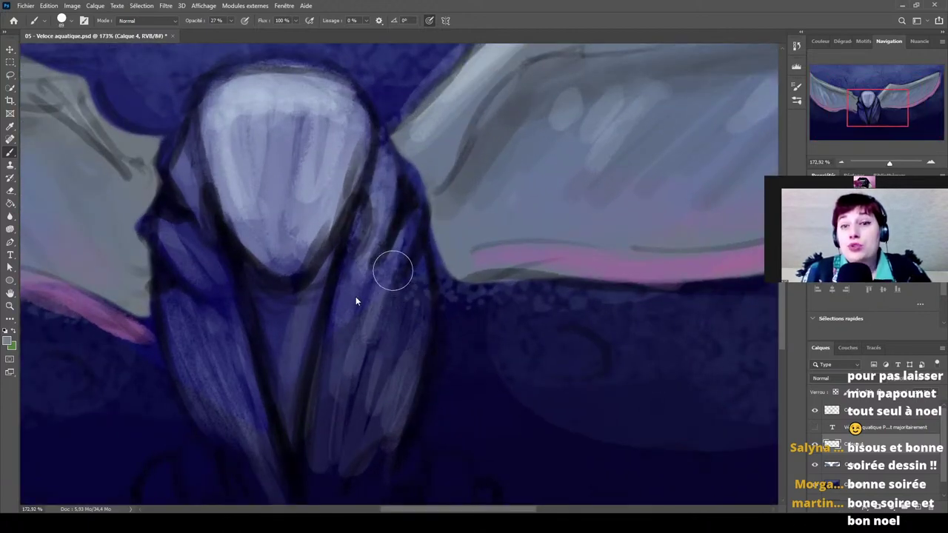
{"action": "left_click_drag", "start_coordinate": [356, 297], "coordinate": [337, 290]}
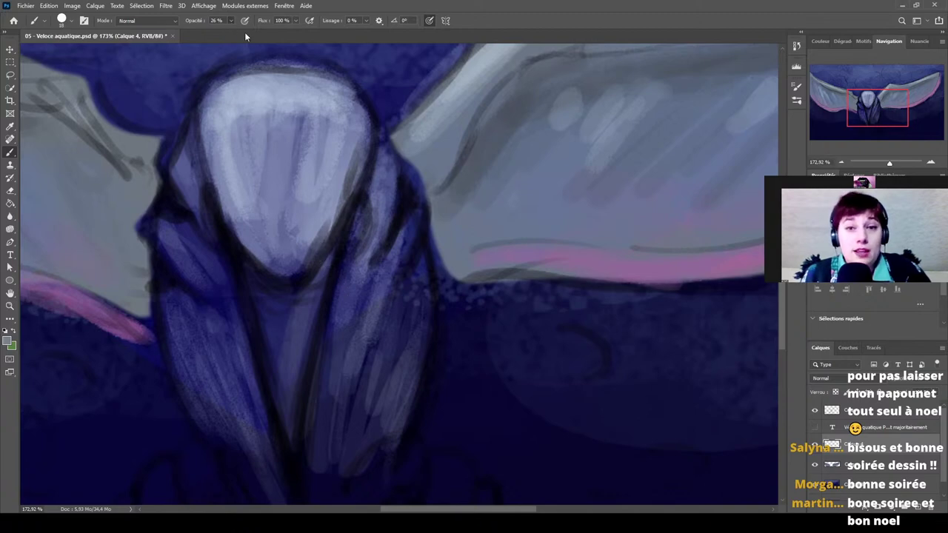
Choose a near-black at 100% brush opacity and fill the gap on the chest between the two body sides.
{"action": "key", "text": "i"}
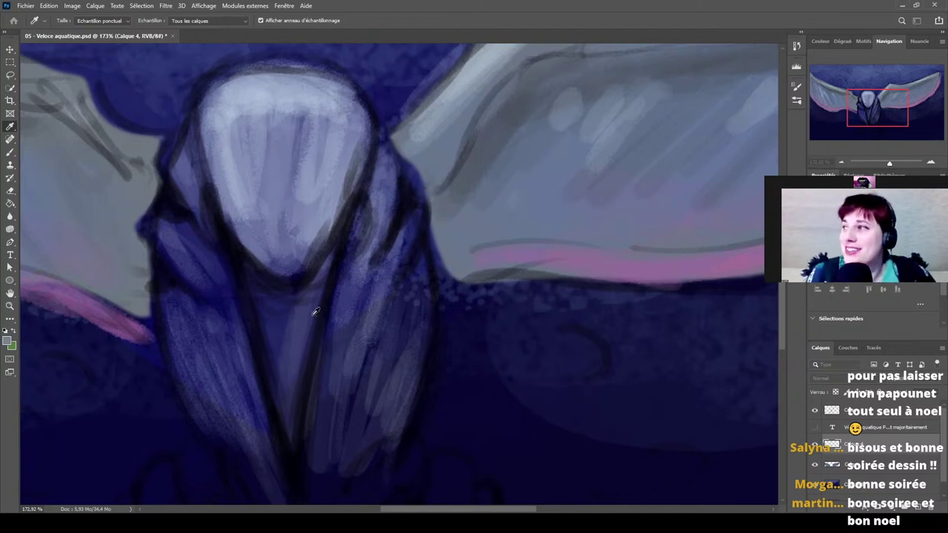
{"action": "left_click", "coordinate": [517, 86]}
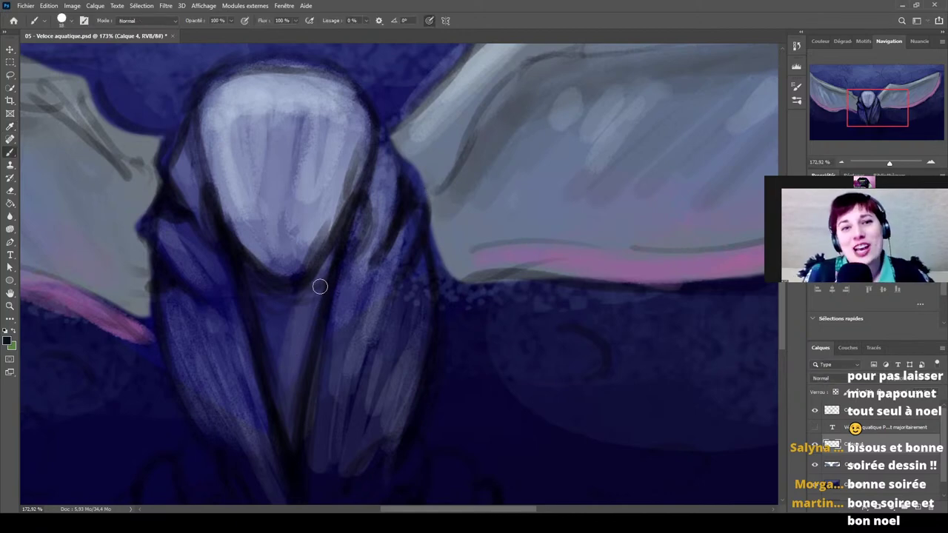
{"action": "left_click_drag", "start_coordinate": [333, 265], "coordinate": [298, 369]}
{"action": "left_click_drag", "start_coordinate": [317, 286], "coordinate": [295, 376]}
{"action": "left_click_drag", "start_coordinate": [331, 256], "coordinate": [284, 397]}
{"action": "left_click_drag", "start_coordinate": [247, 264], "coordinate": [292, 428]}
{"action": "left_click_drag", "start_coordinate": [259, 313], "coordinate": [285, 422]}
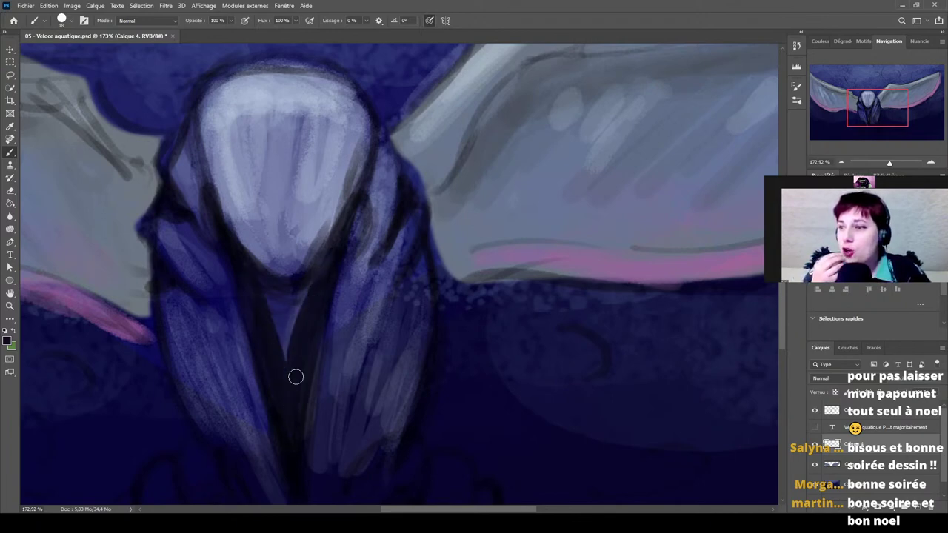
{"action": "mouse_move", "coordinate": [294, 339]}
{"action": "left_mouse_down"}
{"action": "mouse_move", "coordinate": [251, 265]}
{"action": "mouse_move", "coordinate": [272, 303]}
{"action": "mouse_move", "coordinate": [306, 287]}
{"action": "mouse_move", "coordinate": [286, 388]}
{"action": "left_mouse_up"}
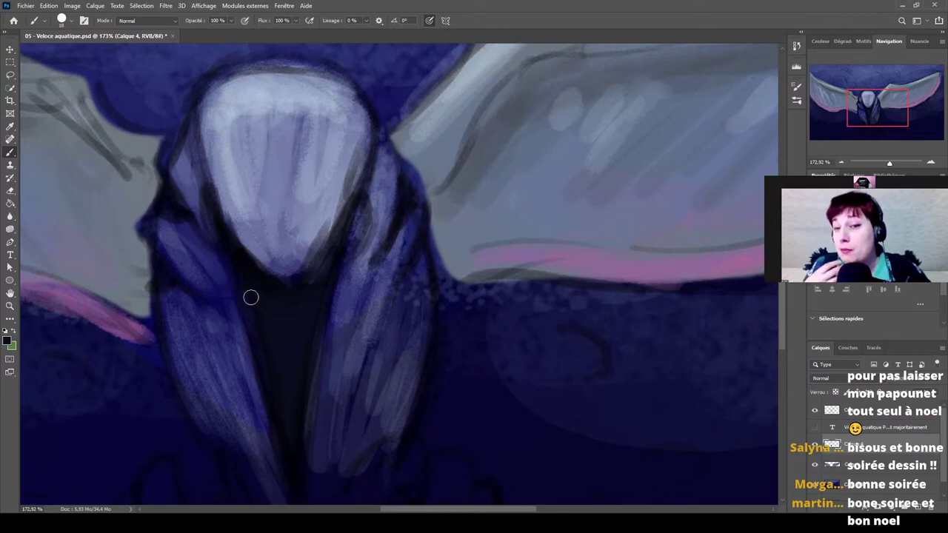
Darken the hollows along both lower sides of the head with near-black strokes.
{"action": "left_click_drag", "start_coordinate": [337, 241], "coordinate": [305, 322]}
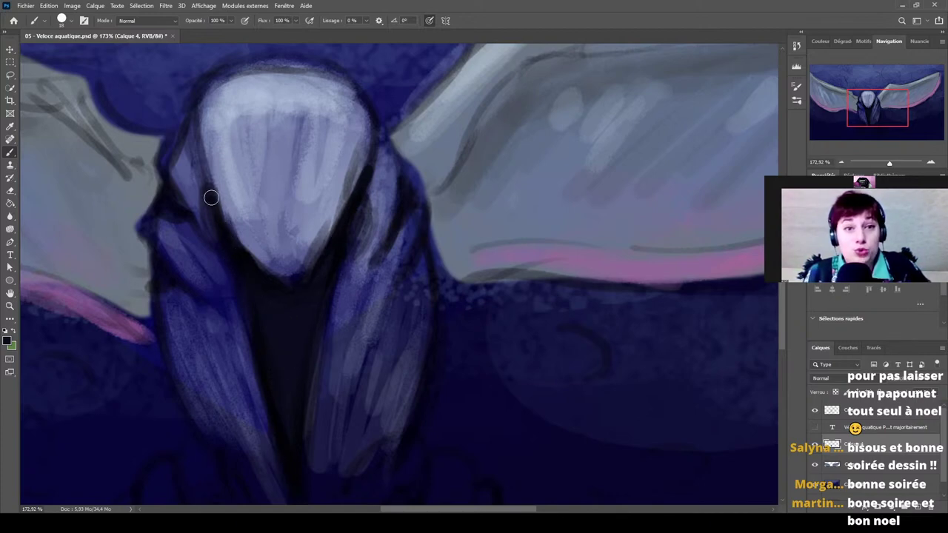
{"action": "left_click_drag", "start_coordinate": [359, 204], "coordinate": [349, 249]}
{"action": "left_click_drag", "start_coordinate": [364, 197], "coordinate": [355, 250]}
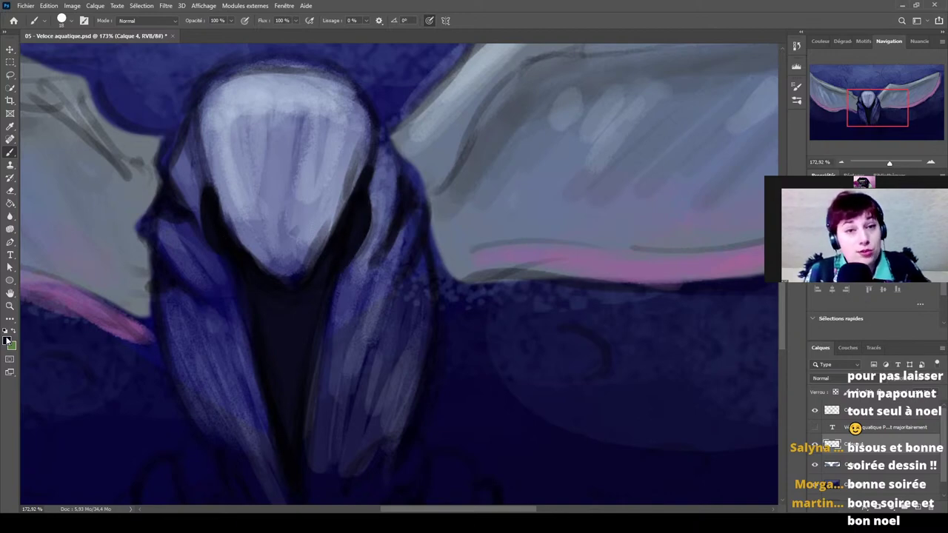
Choose white and paint short thin highlights along the lower rim of the head and the dark hollows beside it.
{"action": "key", "text": "i"}
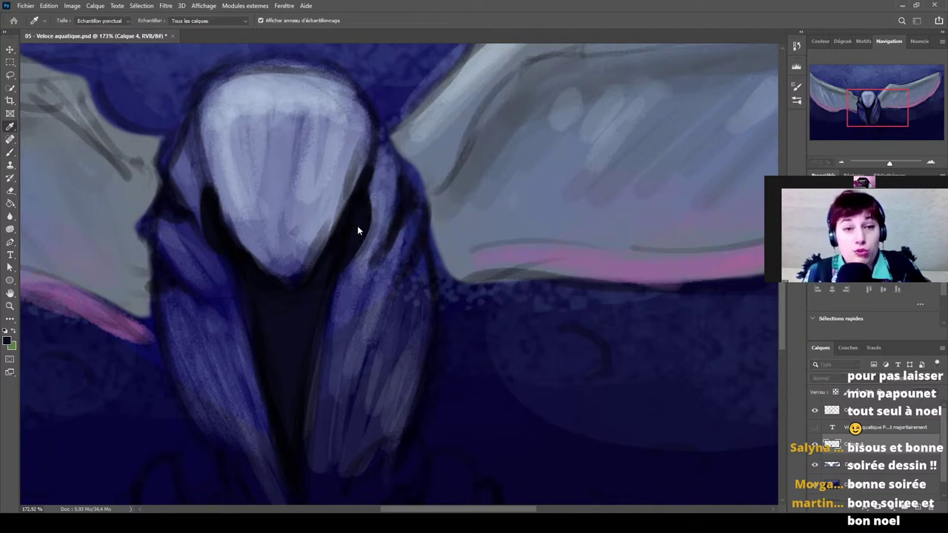
{"action": "left_click", "coordinate": [499, 89]}
{"action": "key", "text": "b"}
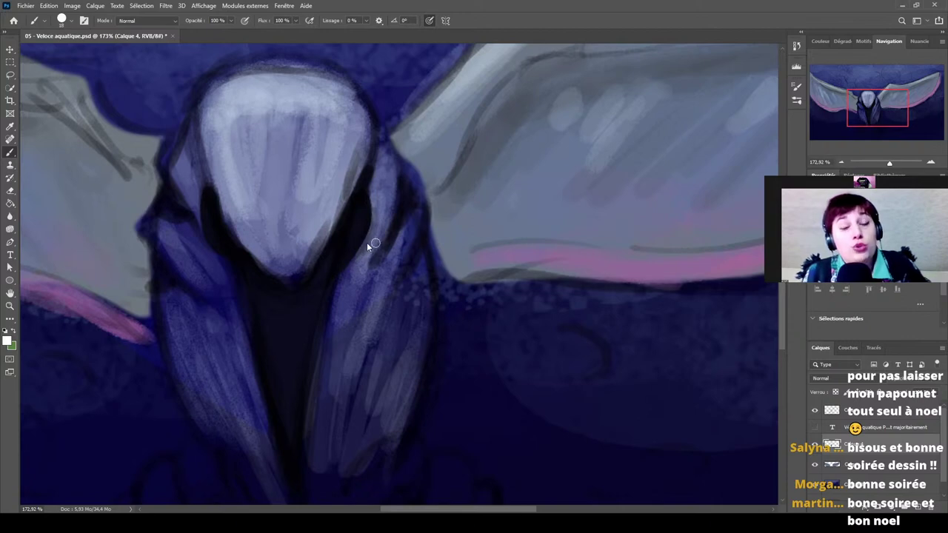
{"action": "mouse_move", "coordinate": [340, 266]}
{"action": "left_mouse_down"}
{"action": "mouse_move", "coordinate": [360, 238]}
{"action": "mouse_move", "coordinate": [356, 245]}
{"action": "left_mouse_up"}
{"action": "left_click_drag", "start_coordinate": [212, 231], "coordinate": [228, 251]}
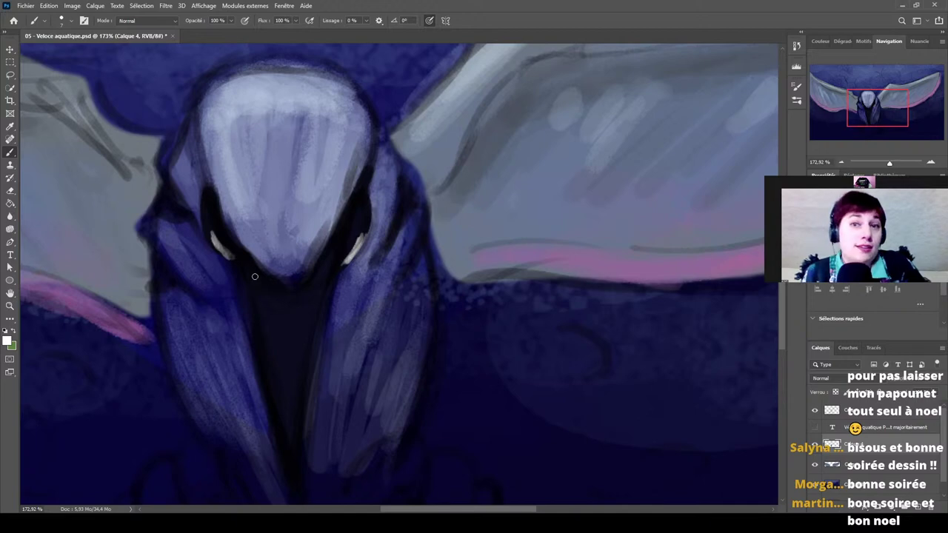
{"action": "left_click_drag", "start_coordinate": [252, 280], "coordinate": [271, 295]}
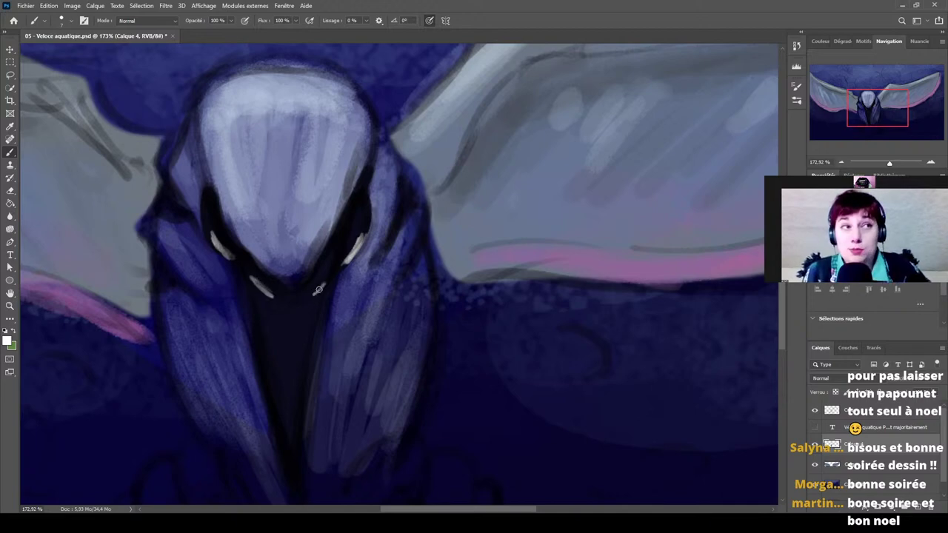
{"action": "left_click_drag", "start_coordinate": [339, 241], "coordinate": [316, 272]}
{"action": "mouse_move", "coordinate": [241, 244]}
{"action": "left_mouse_down"}
{"action": "mouse_move", "coordinate": [264, 272]}
{"action": "mouse_move", "coordinate": [242, 244]}
{"action": "left_mouse_up"}
Add thin white highlights to the top and side of the head and to the shoulder folds on both sides.
{"action": "left_click_drag", "start_coordinate": [230, 91], "coordinate": [240, 127]}
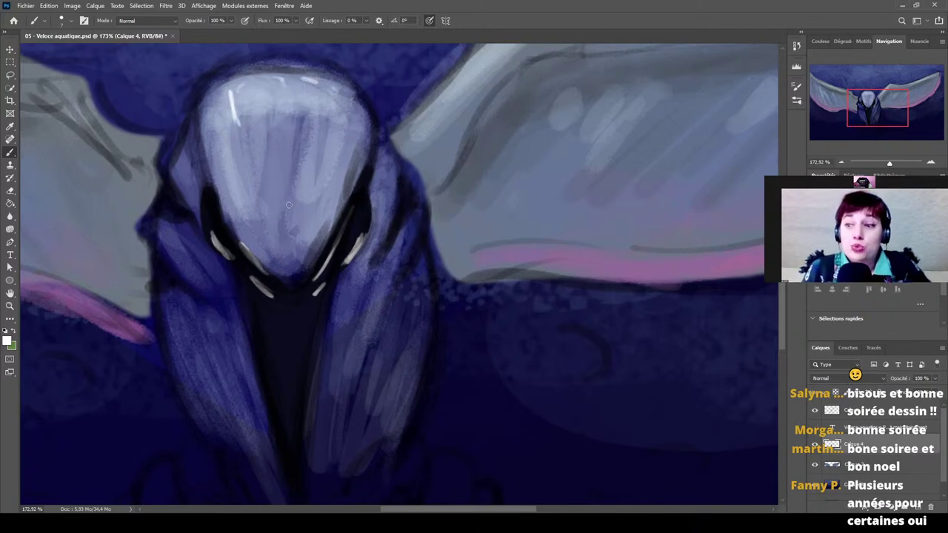
{"action": "left_click_drag", "start_coordinate": [213, 185], "coordinate": [227, 228]}
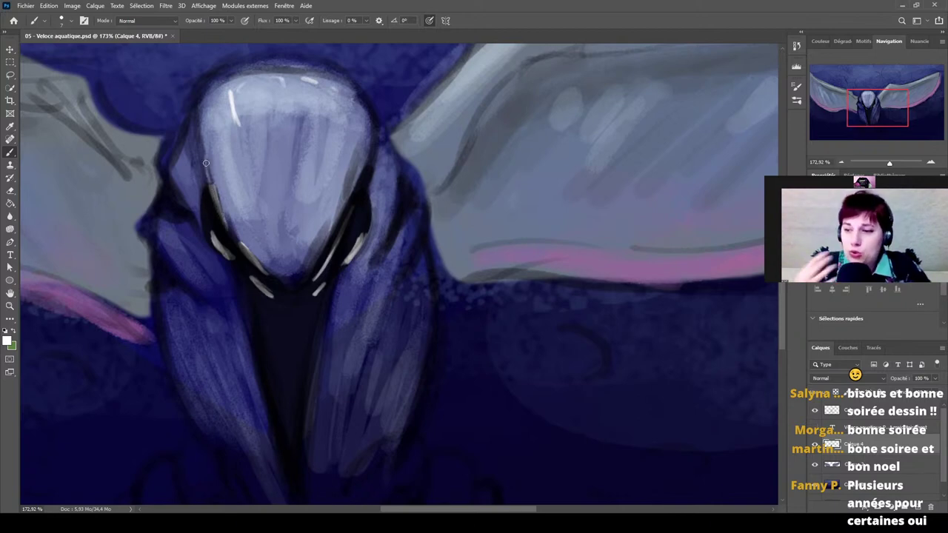
{"action": "mouse_move", "coordinate": [178, 152]}
{"action": "left_mouse_down"}
{"action": "mouse_move", "coordinate": [170, 198]}
{"action": "mouse_move", "coordinate": [194, 211]}
{"action": "left_mouse_up"}
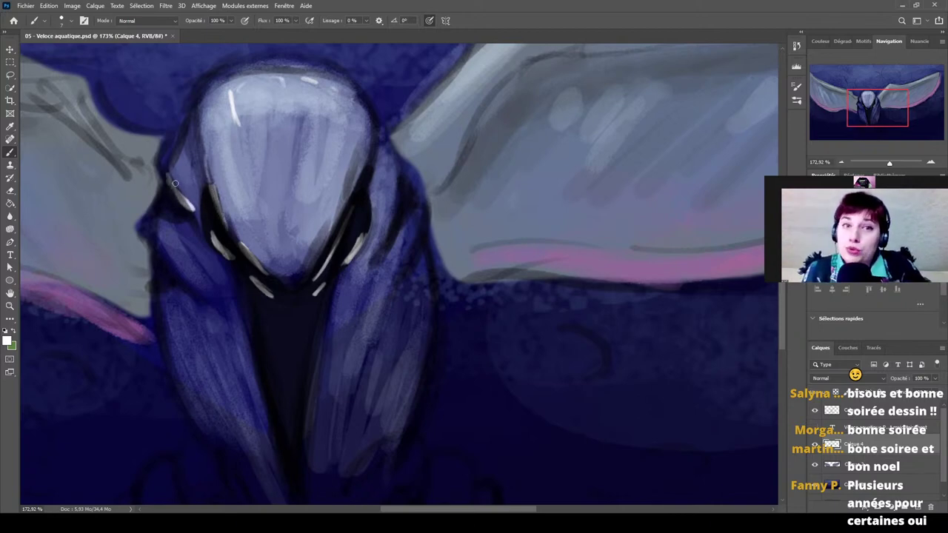
{"action": "left_click_drag", "start_coordinate": [173, 148], "coordinate": [182, 184]}
{"action": "left_click_drag", "start_coordinate": [157, 237], "coordinate": [196, 284]}
{"action": "left_click_drag", "start_coordinate": [160, 242], "coordinate": [196, 284]}
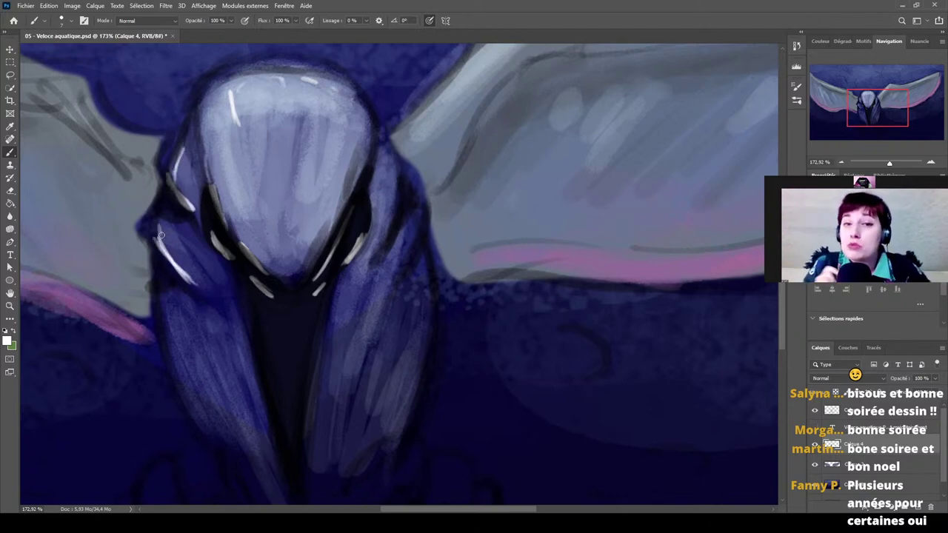
{"action": "left_click_drag", "start_coordinate": [422, 215], "coordinate": [395, 276]}
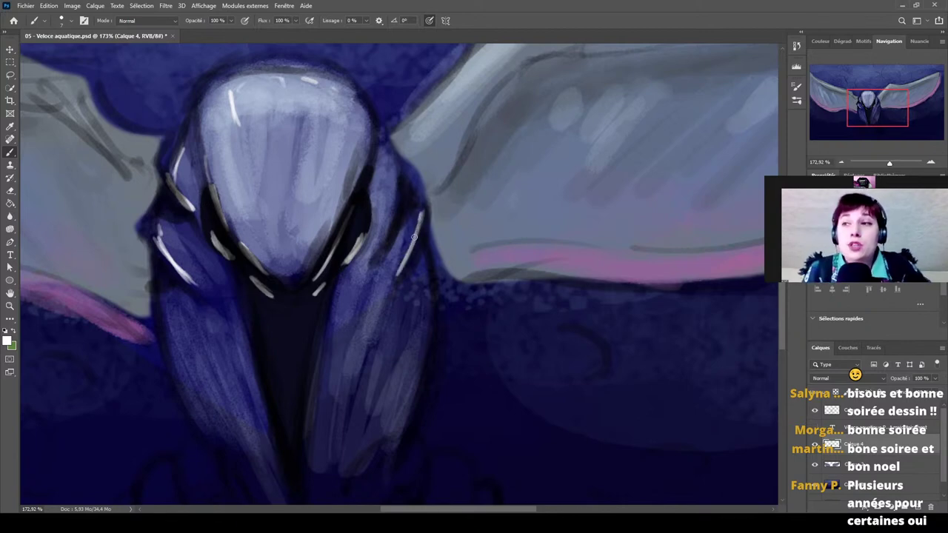
{"action": "left_click_drag", "start_coordinate": [397, 169], "coordinate": [370, 255]}
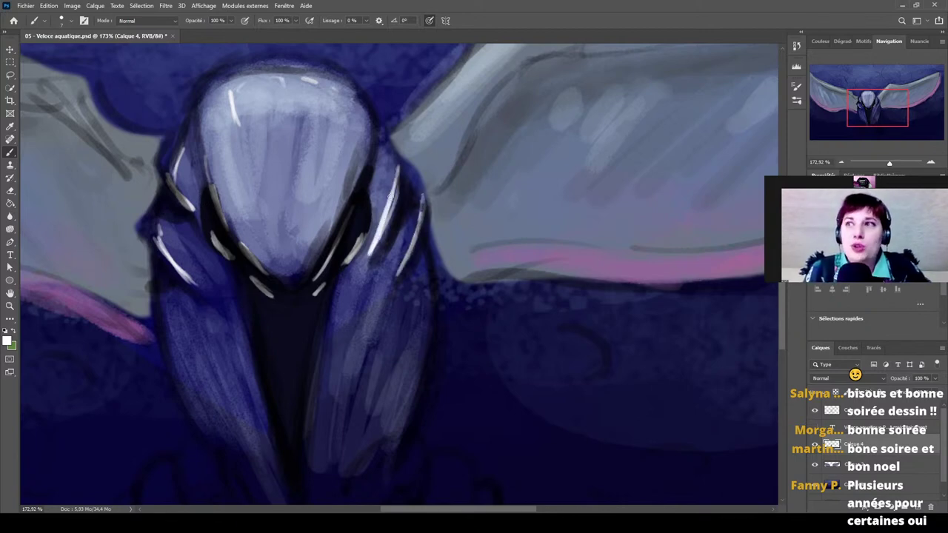
{"action": "left_click_drag", "start_coordinate": [392, 145], "coordinate": [387, 199]}
Paint a bright white highlight line along the upper edge of the right wing, from the shoulder past the bend.
{"action": "left_click_drag", "start_coordinate": [459, 95], "coordinate": [433, 239]}
{"action": "left_click_drag", "start_coordinate": [366, 283], "coordinate": [489, 161]}
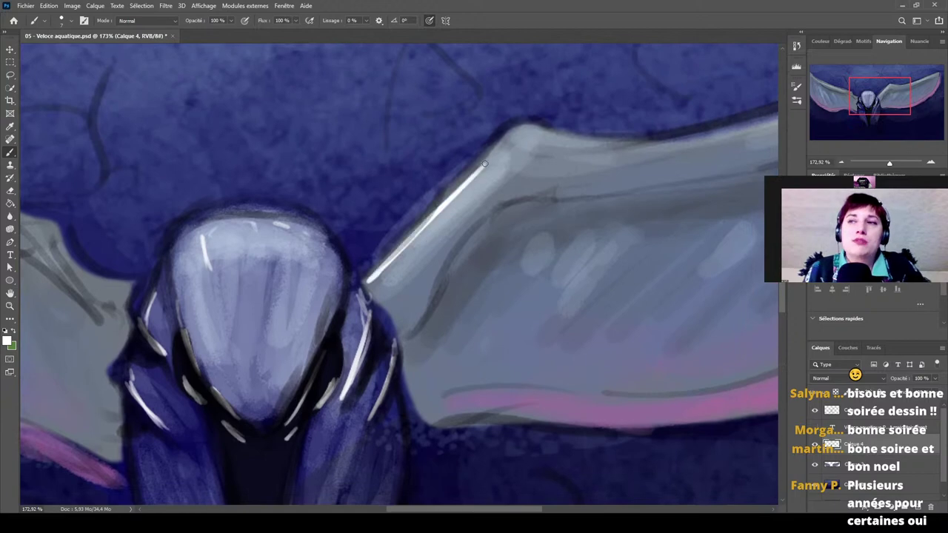
{"action": "left_click_drag", "start_coordinate": [385, 268], "coordinate": [500, 145]}
{"action": "mouse_move", "coordinate": [431, 223]}
{"action": "left_mouse_down"}
{"action": "mouse_move", "coordinate": [511, 131]}
{"action": "mouse_move", "coordinate": [390, 269]}
{"action": "left_mouse_up"}
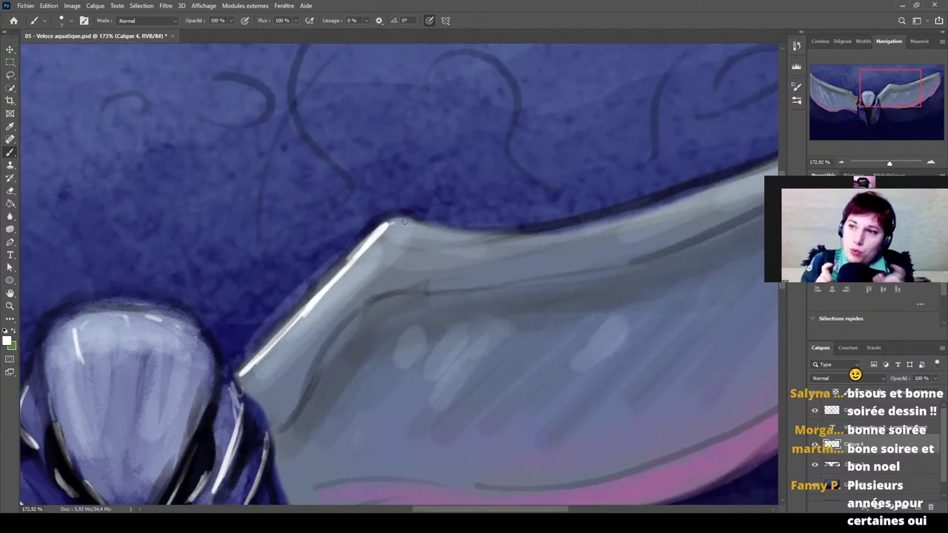
{"action": "left_click_drag", "start_coordinate": [397, 220], "coordinate": [486, 248]}
{"action": "left_click_drag", "start_coordinate": [548, 236], "coordinate": [402, 277]}
{"action": "left_click_drag", "start_coordinate": [340, 290], "coordinate": [582, 228]}
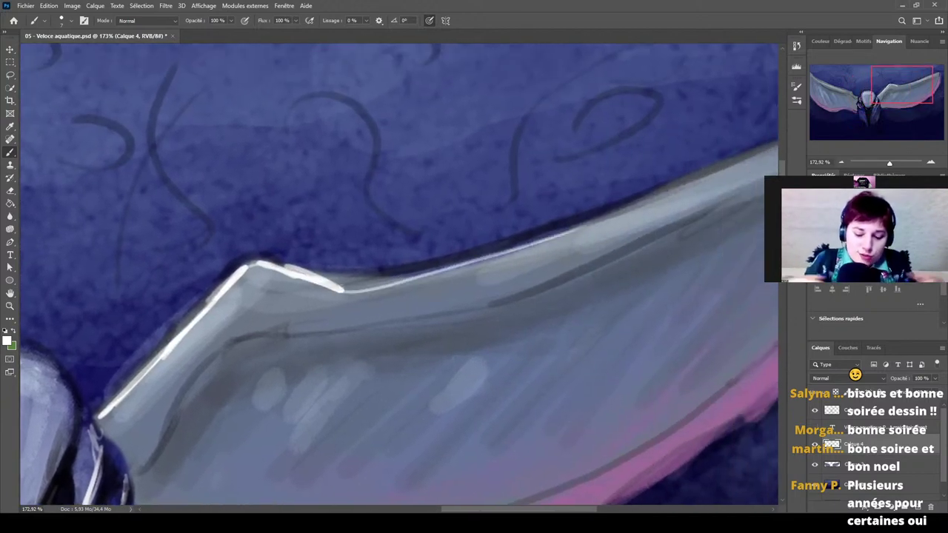
{"action": "mouse_move", "coordinate": [446, 264]}
{"action": "left_mouse_down"}
{"action": "mouse_move", "coordinate": [618, 208]}
{"action": "mouse_move", "coordinate": [370, 320]}
{"action": "mouse_move", "coordinate": [585, 220]}
{"action": "mouse_move", "coordinate": [606, 222]}
{"action": "left_mouse_up"}
Paint matching white highlight lines along the upper edge of the left wing, from the shoulder out to the tip.
{"action": "left_click_drag", "start_coordinate": [63, 392], "coordinate": [645, 223]}
{"action": "mouse_move", "coordinate": [222, 303]}
{"action": "left_mouse_down"}
{"action": "mouse_move", "coordinate": [452, 207]}
{"action": "mouse_move", "coordinate": [482, 233]}
{"action": "mouse_move", "coordinate": [493, 274]}
{"action": "left_mouse_up"}
{"action": "left_click_drag", "start_coordinate": [404, 291], "coordinate": [451, 314]}
{"action": "mouse_move", "coordinate": [281, 198]}
{"action": "left_mouse_down"}
{"action": "mouse_move", "coordinate": [360, 259]}
{"action": "mouse_move", "coordinate": [432, 271]}
{"action": "left_mouse_up"}
{"action": "left_click_drag", "start_coordinate": [172, 194], "coordinate": [426, 284]}
{"action": "mouse_move", "coordinate": [300, 240]}
{"action": "left_mouse_down"}
{"action": "mouse_move", "coordinate": [445, 295]}
{"action": "mouse_move", "coordinate": [504, 298]}
{"action": "left_mouse_up"}
{"action": "left_click_drag", "start_coordinate": [190, 170], "coordinate": [311, 212]}
{"action": "left_click_drag", "start_coordinate": [158, 131], "coordinate": [304, 240]}
{"action": "mouse_move", "coordinate": [208, 168]}
{"action": "left_mouse_down"}
{"action": "mouse_move", "coordinate": [307, 241]}
{"action": "mouse_move", "coordinate": [160, 139]}
{"action": "mouse_move", "coordinate": [270, 222]}
{"action": "left_mouse_up"}
{"action": "left_click_drag", "start_coordinate": [160, 141], "coordinate": [339, 266]}
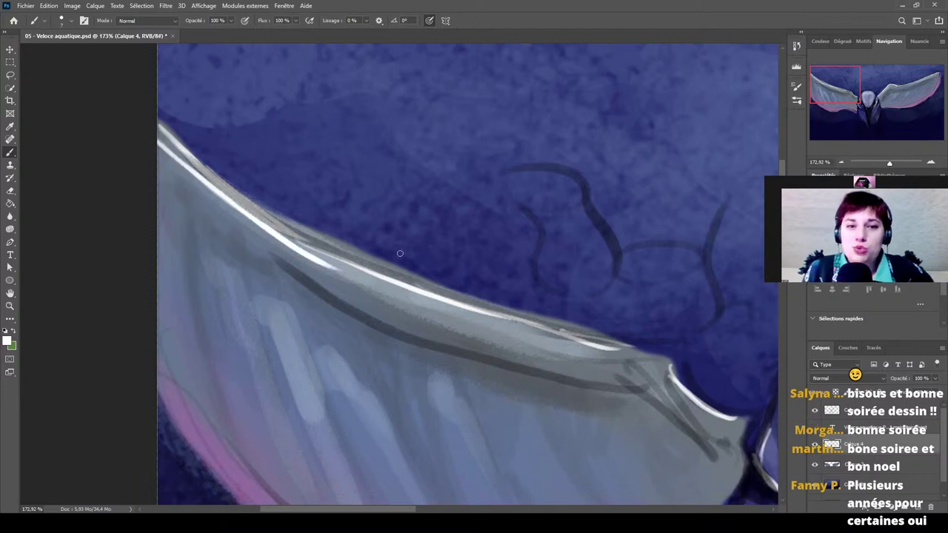
{"action": "left_click_drag", "start_coordinate": [298, 237], "coordinate": [367, 264]}
Add short thin white slanted highlights to the feathers inside the left wing.
{"action": "mouse_move", "coordinate": [485, 311]}
{"action": "left_mouse_down"}
{"action": "mouse_move", "coordinate": [397, 223]}
{"action": "mouse_move", "coordinate": [359, 165]}
{"action": "left_mouse_up"}
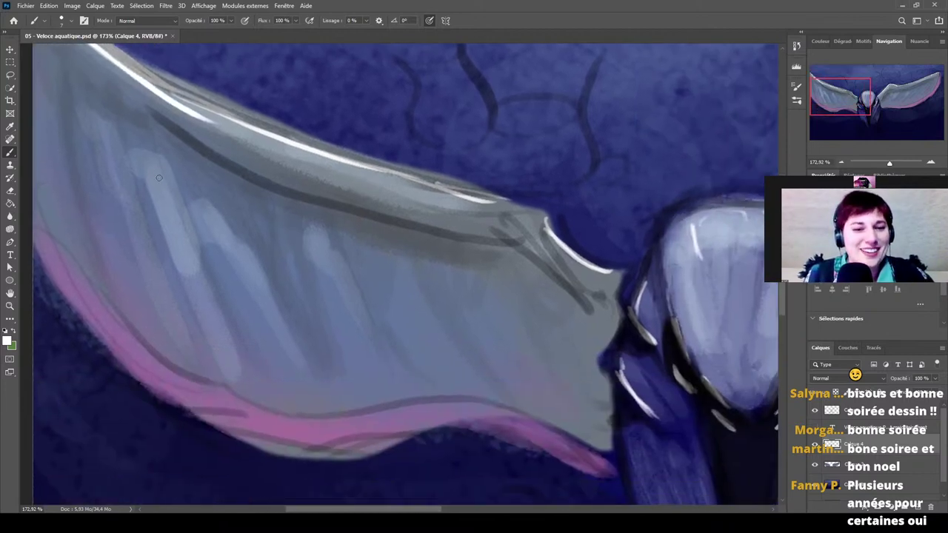
{"action": "left_click_drag", "start_coordinate": [191, 244], "coordinate": [160, 166]}
{"action": "left_click_drag", "start_coordinate": [185, 216], "coordinate": [156, 158]}
{"action": "left_click_drag", "start_coordinate": [215, 220], "coordinate": [275, 291]}
{"action": "left_click_drag", "start_coordinate": [101, 121], "coordinate": [151, 200]}
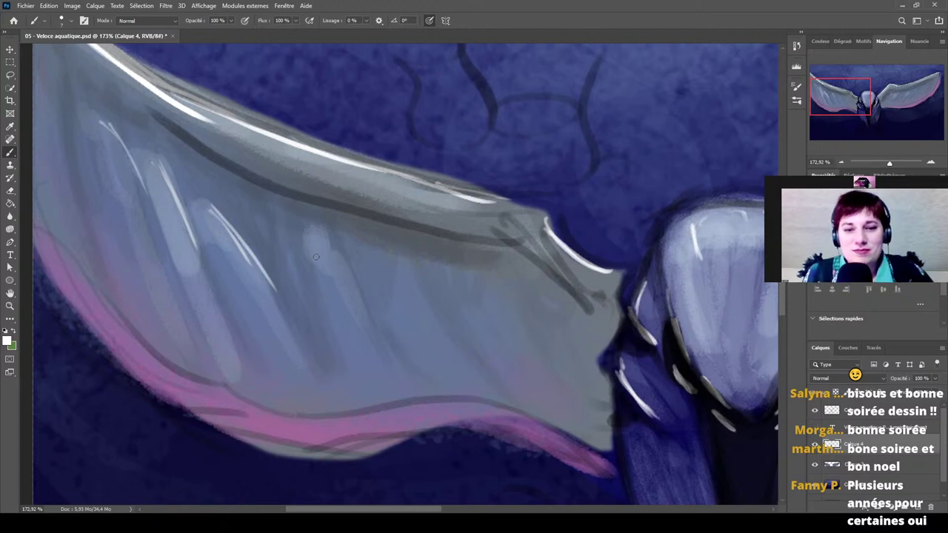
{"action": "left_click_drag", "start_coordinate": [342, 256], "coordinate": [352, 289]}
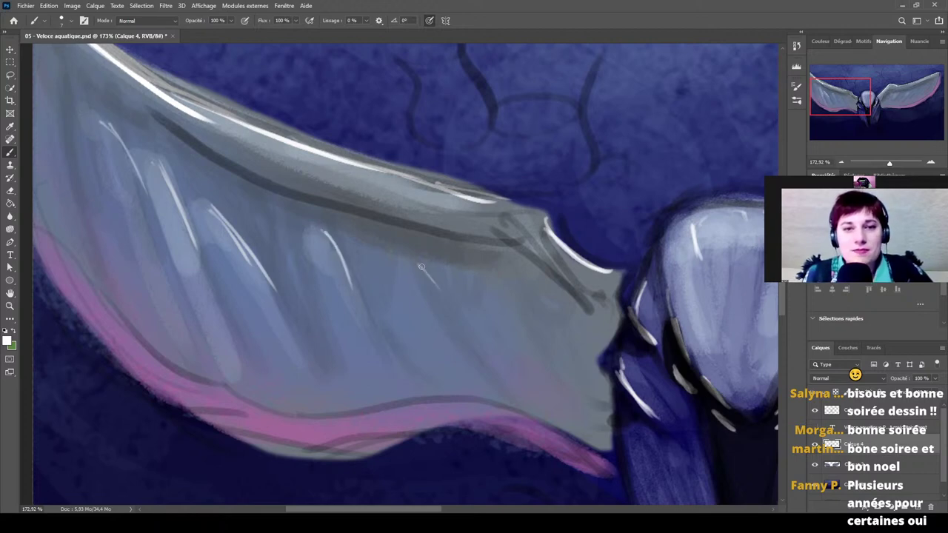
{"action": "left_click_drag", "start_coordinate": [421, 267], "coordinate": [444, 298]}
{"action": "left_click_drag", "start_coordinate": [598, 337], "coordinate": [448, 283]}
{"action": "left_click_drag", "start_coordinate": [392, 259], "coordinate": [409, 281]}
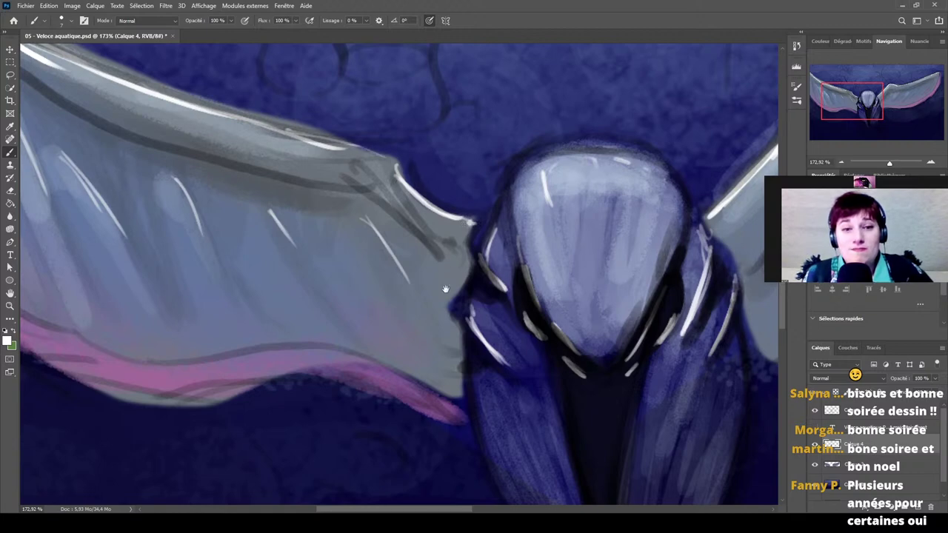
{"action": "left_click_drag", "start_coordinate": [446, 289], "coordinate": [386, 262]}
{"action": "left_click_drag", "start_coordinate": [650, 194], "coordinate": [400, 302]}
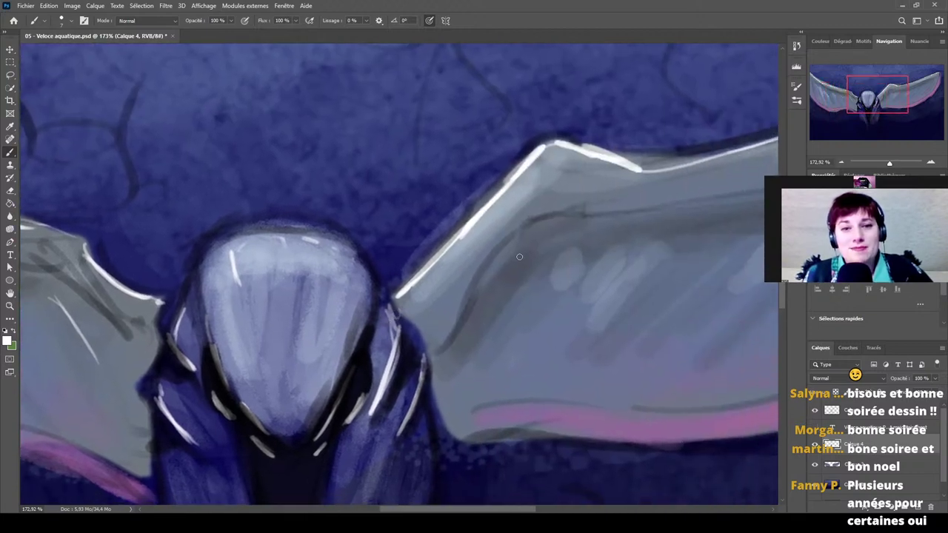
{"action": "key", "text": "i"}
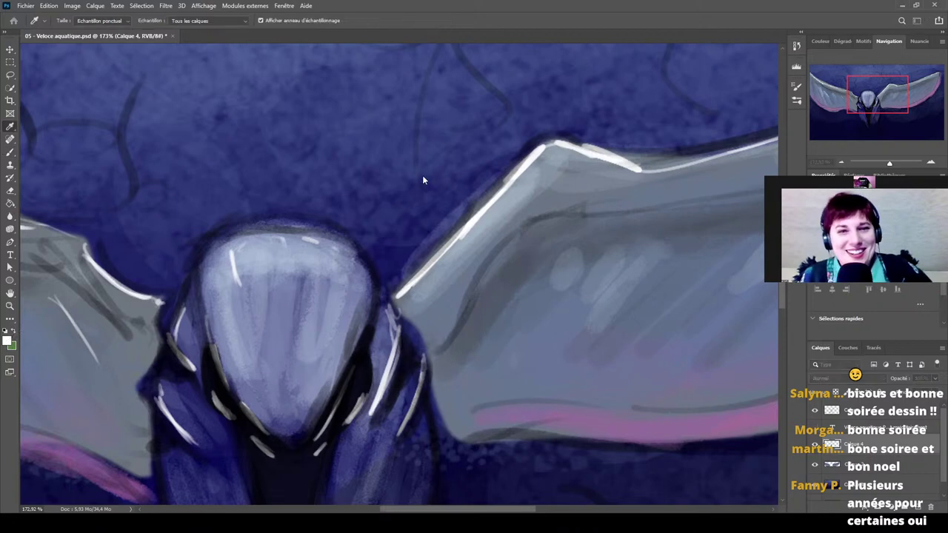
{"action": "key", "text": "b"}
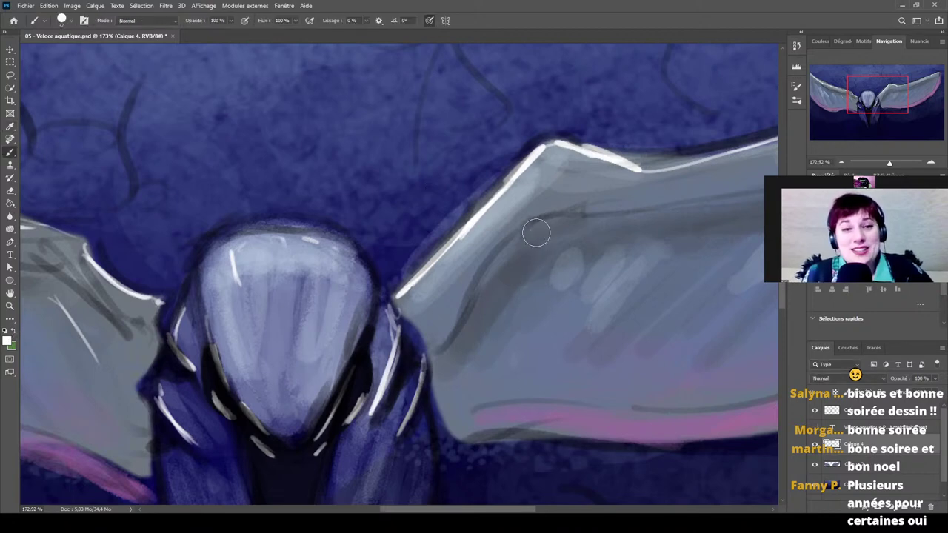
{"action": "left_click_drag", "start_coordinate": [535, 232], "coordinate": [499, 270]}
{"action": "key", "text": "ctrl+z"}
Choose a near-black and paint a thick dark shadow along the inner fold line of the right wing.
{"action": "key", "text": "i"}
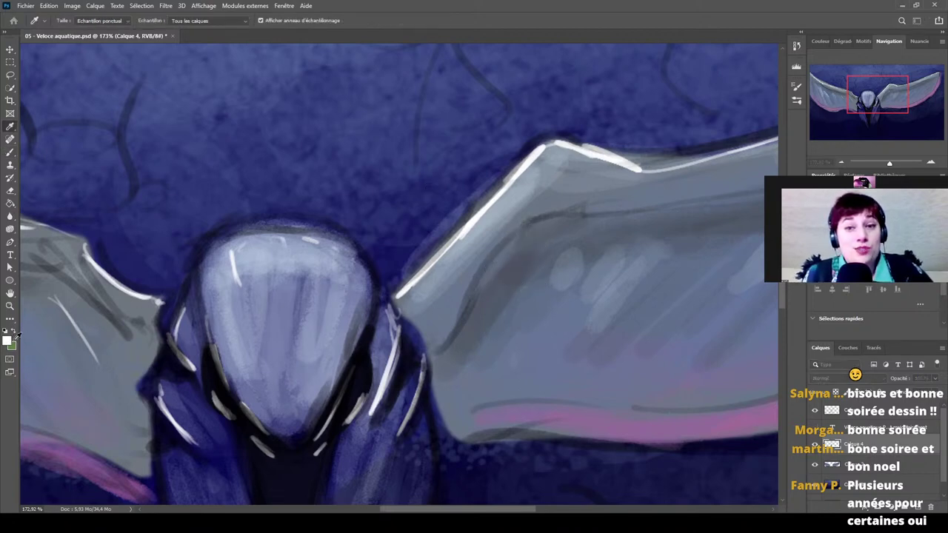
{"action": "left_click", "coordinate": [532, 82]}
{"action": "mouse_move", "coordinate": [538, 225]}
{"action": "left_mouse_down"}
{"action": "mouse_move", "coordinate": [486, 287]}
{"action": "mouse_move", "coordinate": [460, 334]}
{"action": "mouse_move", "coordinate": [638, 221]}
{"action": "left_mouse_up"}
{"action": "mouse_move", "coordinate": [517, 252]}
{"action": "left_mouse_down"}
{"action": "mouse_move", "coordinate": [565, 228]}
{"action": "mouse_move", "coordinate": [586, 237]}
{"action": "mouse_move", "coordinate": [479, 305]}
{"action": "mouse_move", "coordinate": [503, 281]}
{"action": "left_mouse_up"}
{"action": "left_click_drag", "start_coordinate": [619, 282], "coordinate": [461, 346]}
{"action": "left_click_drag", "start_coordinate": [434, 288], "coordinate": [682, 251]}
{"action": "left_click_drag", "start_coordinate": [519, 292], "coordinate": [378, 352]}
{"action": "left_click_drag", "start_coordinate": [426, 315], "coordinate": [311, 408]}
{"action": "left_click_drag", "start_coordinate": [446, 281], "coordinate": [286, 437]}
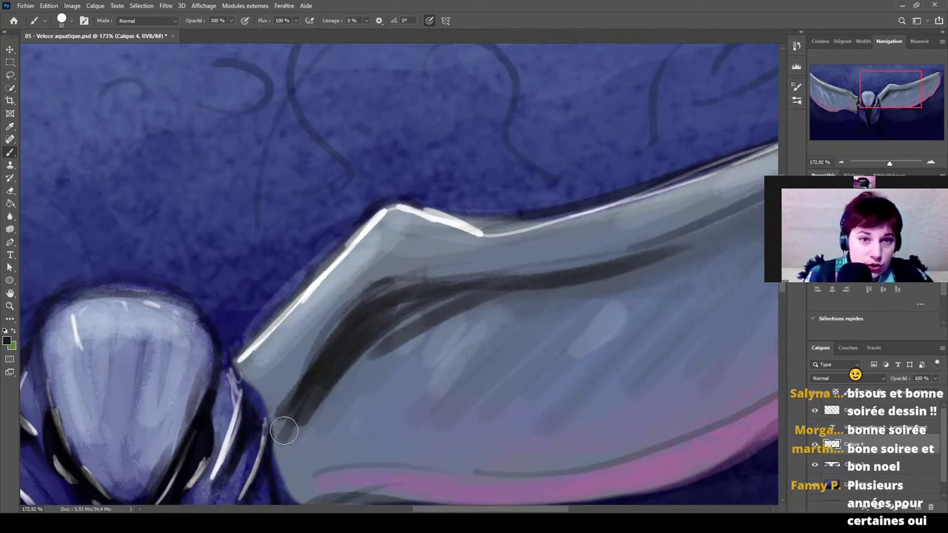
Soften the right wing's fold shadow with a larger textured brush, extending the dark shading below it towards the tip.
{"action": "left_click_drag", "start_coordinate": [390, 378], "coordinate": [418, 376]}
{"action": "left_click_drag", "start_coordinate": [442, 320], "coordinate": [315, 437]}
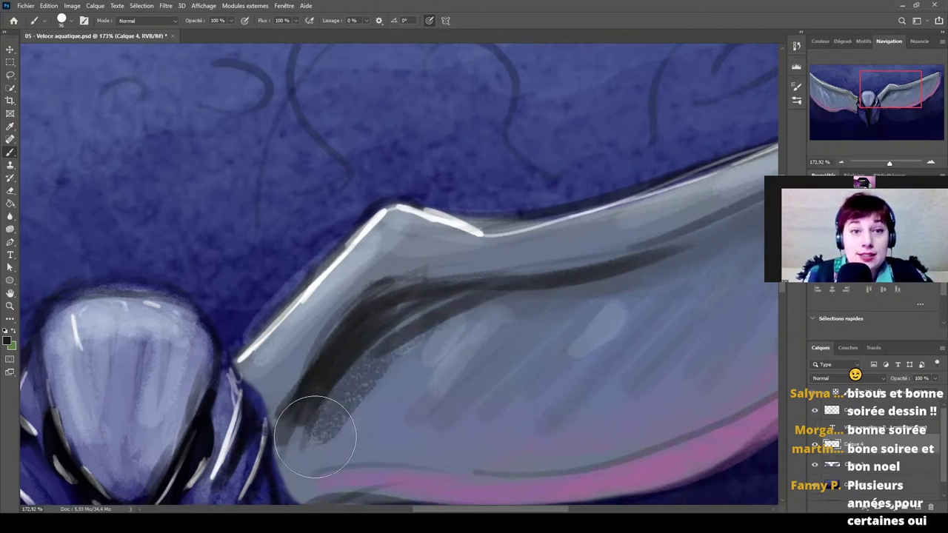
{"action": "left_click_drag", "start_coordinate": [462, 296], "coordinate": [306, 430]}
{"action": "left_click_drag", "start_coordinate": [449, 312], "coordinate": [556, 296]}
{"action": "left_click_drag", "start_coordinate": [504, 315], "coordinate": [354, 401]}
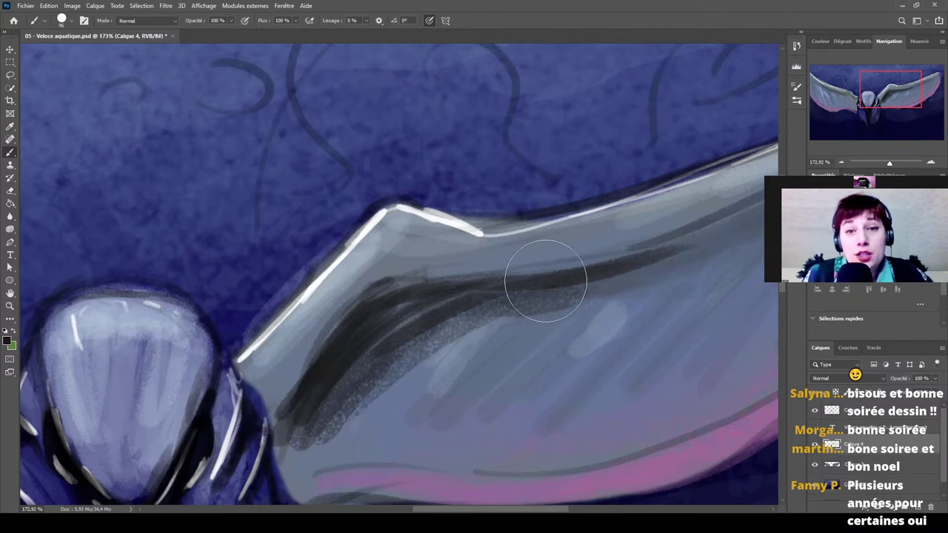
{"action": "left_click_drag", "start_coordinate": [533, 289], "coordinate": [343, 431]}
{"action": "left_click_drag", "start_coordinate": [643, 323], "coordinate": [442, 352]}
{"action": "left_click_drag", "start_coordinate": [404, 312], "coordinate": [677, 201]}
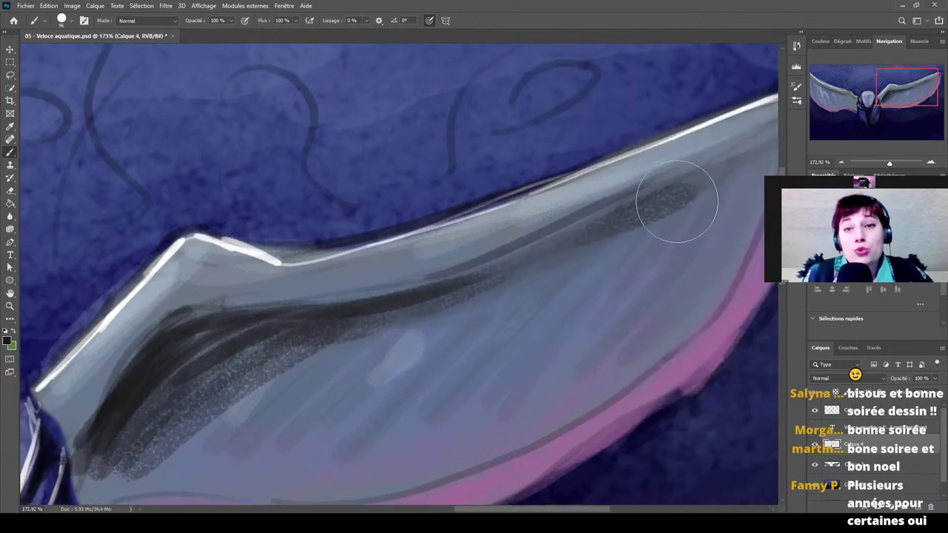
Carry the textured near-black shading along the outer part of the right wing's fold as far as the wing tip.
{"action": "left_click_drag", "start_coordinate": [524, 289], "coordinate": [356, 333]}
{"action": "left_click_drag", "start_coordinate": [689, 191], "coordinate": [747, 165]}
{"action": "left_click_drag", "start_coordinate": [637, 257], "coordinate": [484, 307]}
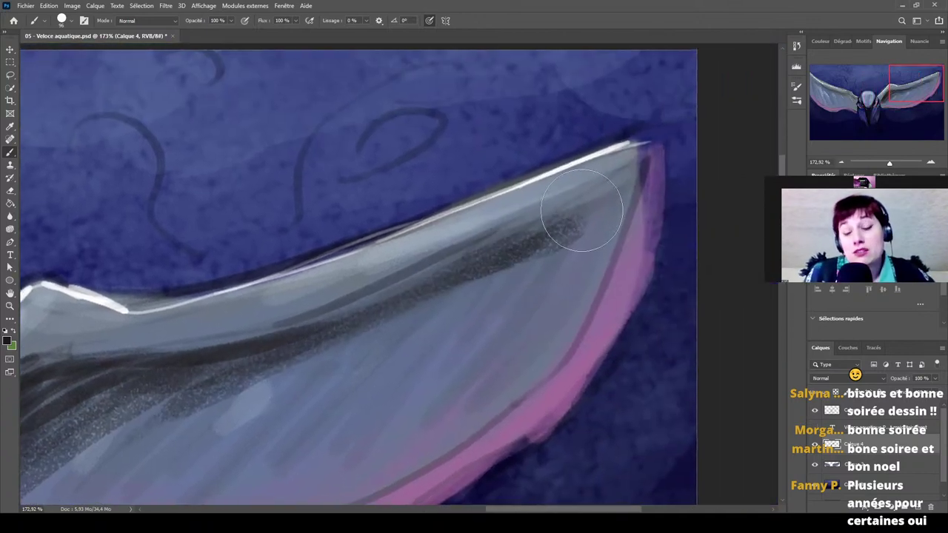
{"action": "mouse_move", "coordinate": [582, 218]}
{"action": "left_mouse_down"}
{"action": "mouse_move", "coordinate": [620, 202]}
{"action": "mouse_move", "coordinate": [573, 268]}
{"action": "left_mouse_up"}
Shade the left wing's fold with matching textured near-black strokes from the shoulder out to the tip.
{"action": "mouse_move", "coordinate": [393, 326]}
{"action": "left_mouse_down"}
{"action": "mouse_move", "coordinate": [264, 382]}
{"action": "mouse_move", "coordinate": [541, 222]}
{"action": "mouse_move", "coordinate": [480, 476]}
{"action": "left_mouse_up"}
{"action": "left_click_drag", "start_coordinate": [59, 207], "coordinate": [237, 289]}
{"action": "mouse_move", "coordinate": [146, 211]}
{"action": "left_mouse_down"}
{"action": "mouse_move", "coordinate": [293, 309]}
{"action": "mouse_move", "coordinate": [249, 242]}
{"action": "mouse_move", "coordinate": [312, 304]}
{"action": "mouse_move", "coordinate": [252, 241]}
{"action": "mouse_move", "coordinate": [326, 296]}
{"action": "left_mouse_up"}
{"action": "left_click_drag", "start_coordinate": [207, 232], "coordinate": [77, 190]}
{"action": "mouse_move", "coordinate": [181, 244]}
{"action": "left_mouse_down"}
{"action": "mouse_move", "coordinate": [245, 275]}
{"action": "mouse_move", "coordinate": [403, 321]}
{"action": "mouse_move", "coordinate": [169, 230]}
{"action": "mouse_move", "coordinate": [481, 441]}
{"action": "mouse_move", "coordinate": [483, 404]}
{"action": "mouse_move", "coordinate": [452, 354]}
{"action": "mouse_move", "coordinate": [550, 452]}
{"action": "mouse_move", "coordinate": [465, 415]}
{"action": "left_mouse_up"}
{"action": "left_click_drag", "start_coordinate": [369, 323], "coordinate": [281, 282]}
{"action": "mouse_move", "coordinate": [433, 385]}
{"action": "left_mouse_down"}
{"action": "mouse_move", "coordinate": [438, 321]}
{"action": "mouse_move", "coordinate": [531, 455]}
{"action": "left_mouse_up"}
{"action": "left_click_drag", "start_coordinate": [294, 314], "coordinate": [476, 418]}
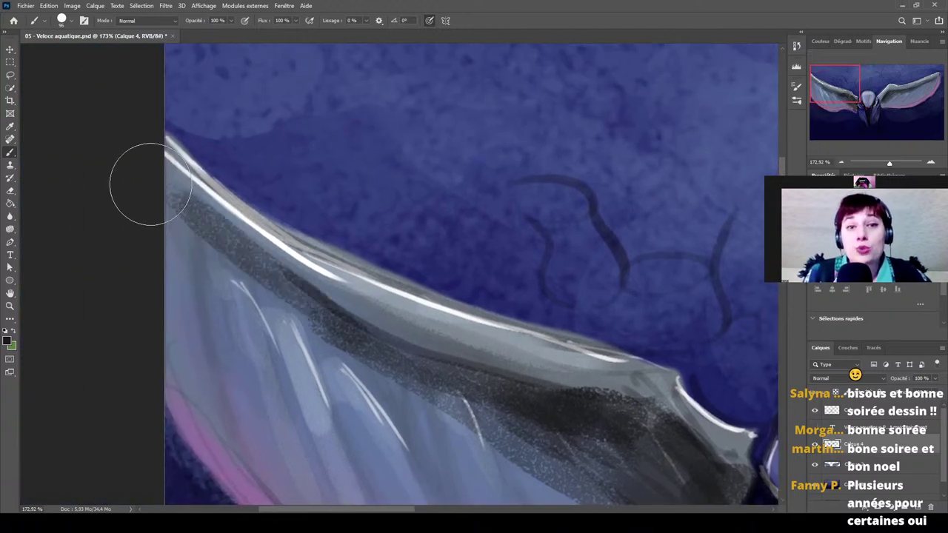
Paint a dark textured streak from the left wing's fold down into the feathers.
{"action": "left_click_drag", "start_coordinate": [330, 314], "coordinate": [471, 480]}
{"action": "mouse_move", "coordinate": [490, 416]}
{"action": "left_mouse_down"}
{"action": "mouse_move", "coordinate": [306, 186]}
{"action": "mouse_move", "coordinate": [261, 146]}
{"action": "left_mouse_up"}
{"action": "left_click_drag", "start_coordinate": [299, 188], "coordinate": [457, 297]}
{"action": "left_click_drag", "start_coordinate": [669, 388], "coordinate": [314, 218]}
Block in the toes and feet of both claws in near-black with a smaller brush, following the sketch lines.
{"action": "key", "text": "bracketleft"}
{"action": "key", "text": "bracketleft"}
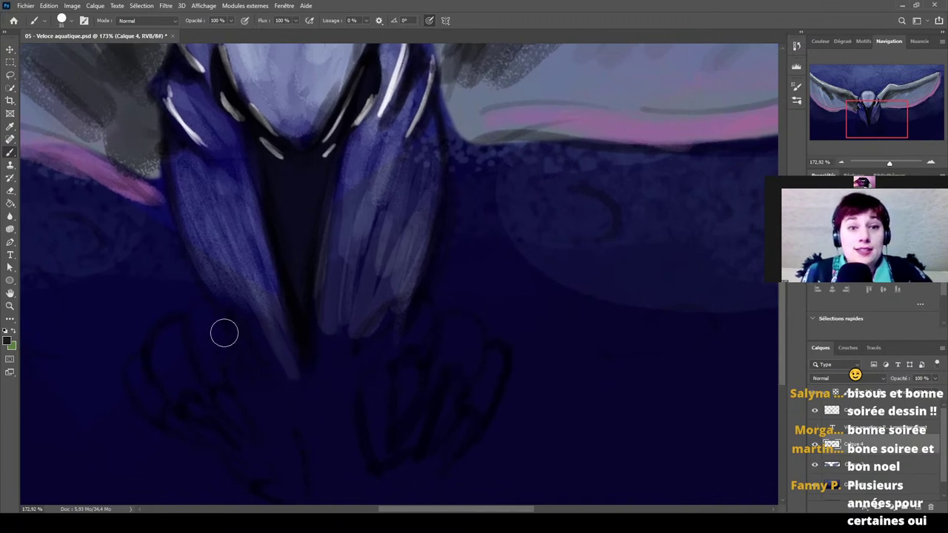
{"action": "mouse_move", "coordinate": [200, 322]}
{"action": "left_mouse_down"}
{"action": "mouse_move", "coordinate": [248, 388]}
{"action": "mouse_move", "coordinate": [226, 358]}
{"action": "mouse_move", "coordinate": [292, 474]}
{"action": "left_mouse_up"}
{"action": "left_click_drag", "start_coordinate": [246, 379], "coordinate": [290, 467]}
{"action": "key", "text": "space"}
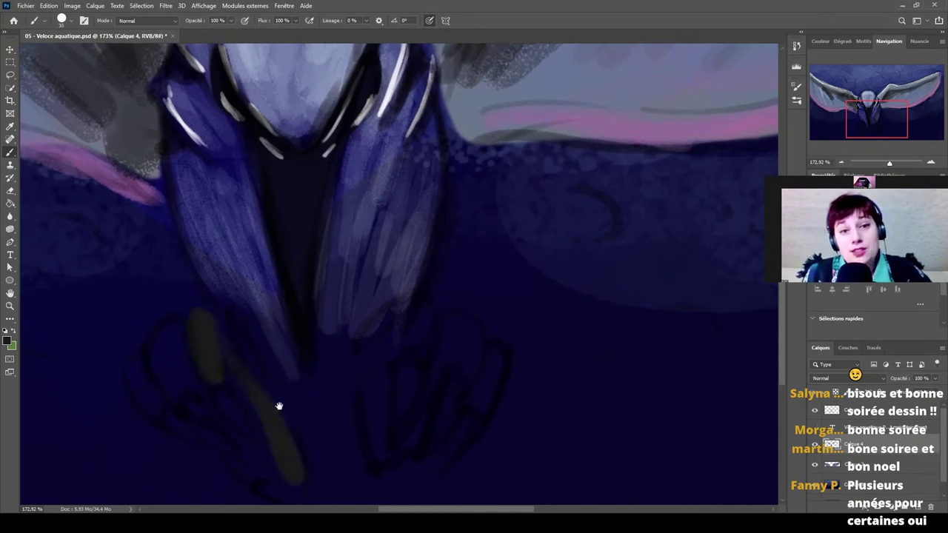
{"action": "left_click_drag", "start_coordinate": [278, 405], "coordinate": [250, 313]}
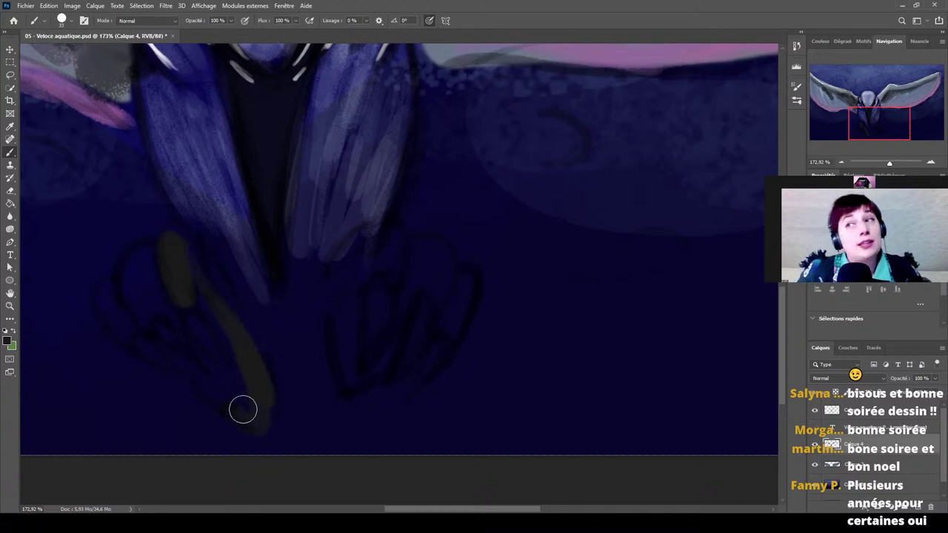
{"action": "mouse_move", "coordinate": [152, 256]}
{"action": "left_mouse_down"}
{"action": "mouse_move", "coordinate": [131, 265]}
{"action": "mouse_move", "coordinate": [161, 303]}
{"action": "left_mouse_up"}
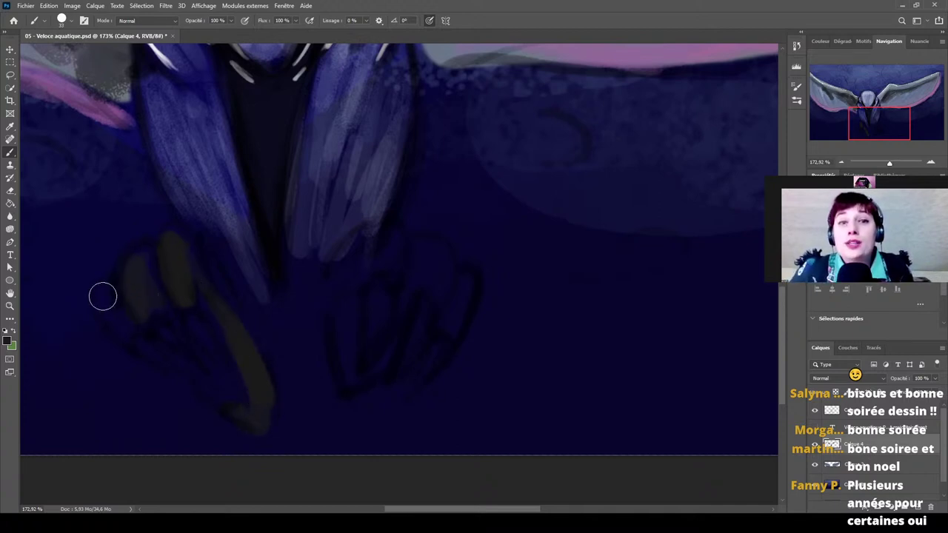
{"action": "mouse_move", "coordinate": [385, 224]}
{"action": "left_mouse_down"}
{"action": "mouse_move", "coordinate": [357, 253]}
{"action": "mouse_move", "coordinate": [382, 285]}
{"action": "left_mouse_up"}
{"action": "mouse_move", "coordinate": [451, 268]}
{"action": "left_mouse_down"}
{"action": "mouse_move", "coordinate": [421, 254]}
{"action": "mouse_move", "coordinate": [436, 261]}
{"action": "mouse_move", "coordinate": [410, 275]}
{"action": "mouse_move", "coordinate": [458, 296]}
{"action": "mouse_move", "coordinate": [454, 325]}
{"action": "mouse_move", "coordinate": [406, 349]}
{"action": "mouse_move", "coordinate": [344, 335]}
{"action": "mouse_move", "coordinate": [356, 362]}
{"action": "left_mouse_up"}
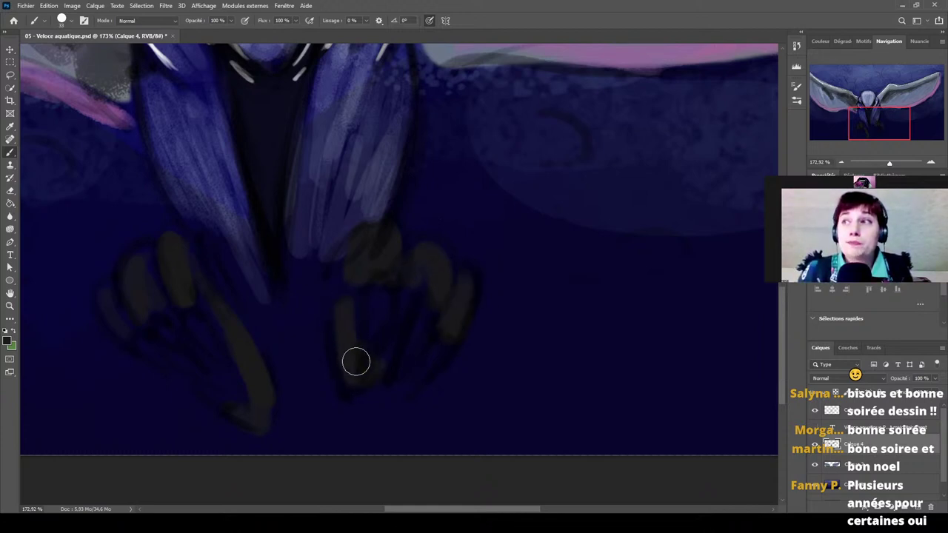
Choose a mid grey and paint the talons and light edges on both claws.
{"action": "key", "text": "i"}
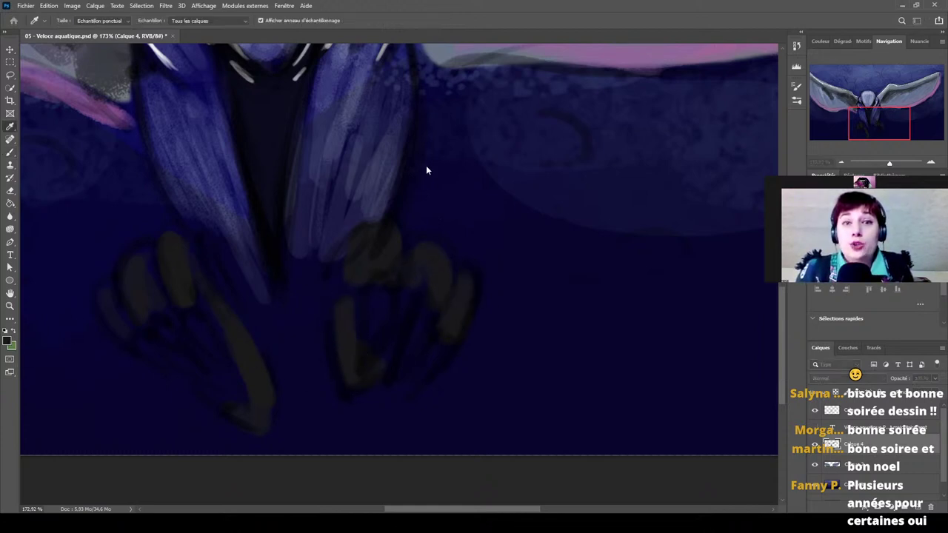
{"action": "key", "text": "b"}
{"action": "mouse_move", "coordinate": [169, 374]}
{"action": "left_mouse_down"}
{"action": "mouse_move", "coordinate": [141, 343]}
{"action": "mouse_move", "coordinate": [209, 368]}
{"action": "left_mouse_up"}
{"action": "left_click_drag", "start_coordinate": [186, 310], "coordinate": [200, 334]}
{"action": "left_click_drag", "start_coordinate": [202, 386], "coordinate": [235, 410]}
{"action": "left_click_drag", "start_coordinate": [214, 302], "coordinate": [245, 370]}
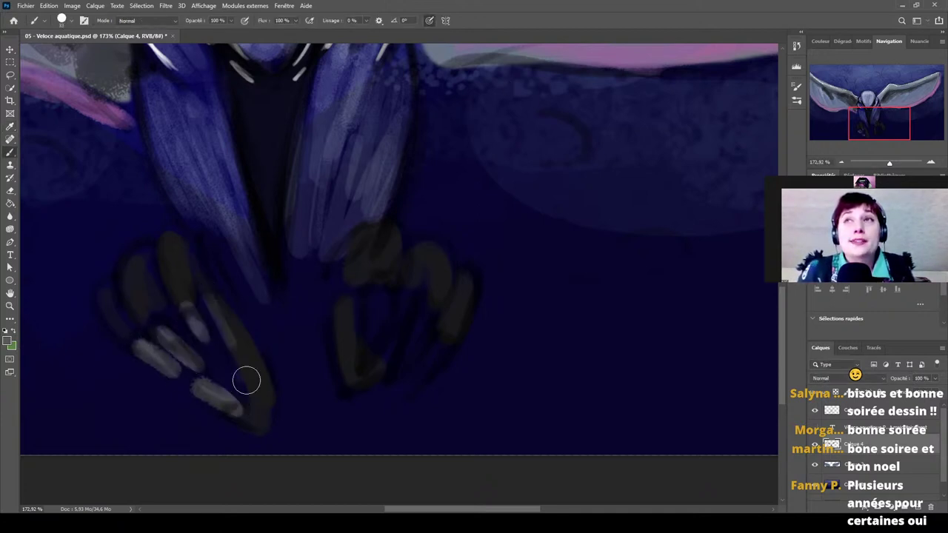
{"action": "left_click_drag", "start_coordinate": [361, 363], "coordinate": [406, 305]}
{"action": "mouse_move", "coordinate": [406, 377]}
{"action": "left_mouse_down"}
{"action": "mouse_move", "coordinate": [433, 328]}
{"action": "mouse_move", "coordinate": [426, 281]}
{"action": "mouse_move", "coordinate": [396, 318]}
{"action": "left_mouse_up"}
{"action": "left_click_drag", "start_coordinate": [454, 337], "coordinate": [423, 390]}
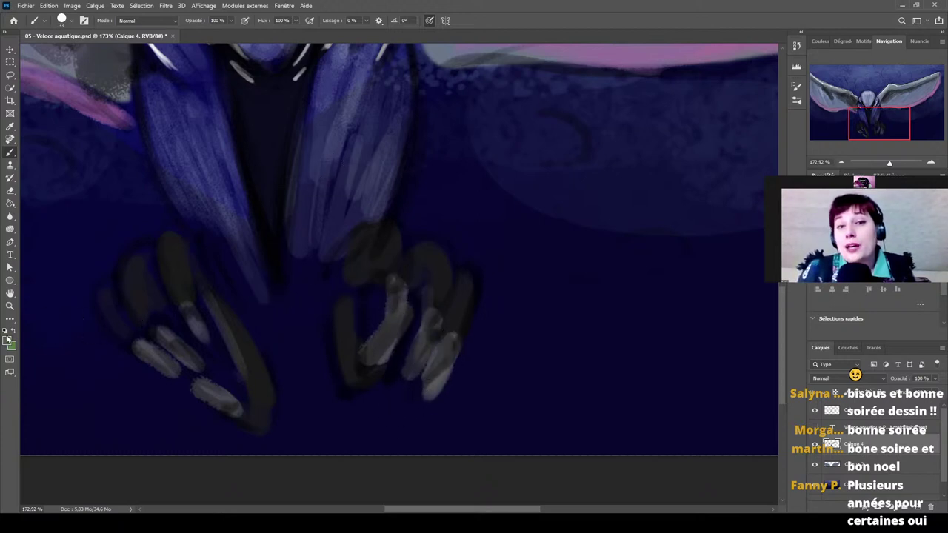
Shade the lower ends of both legs with a dark reddish tone and near-black so they fade towards the claws.
{"action": "key", "text": "i"}
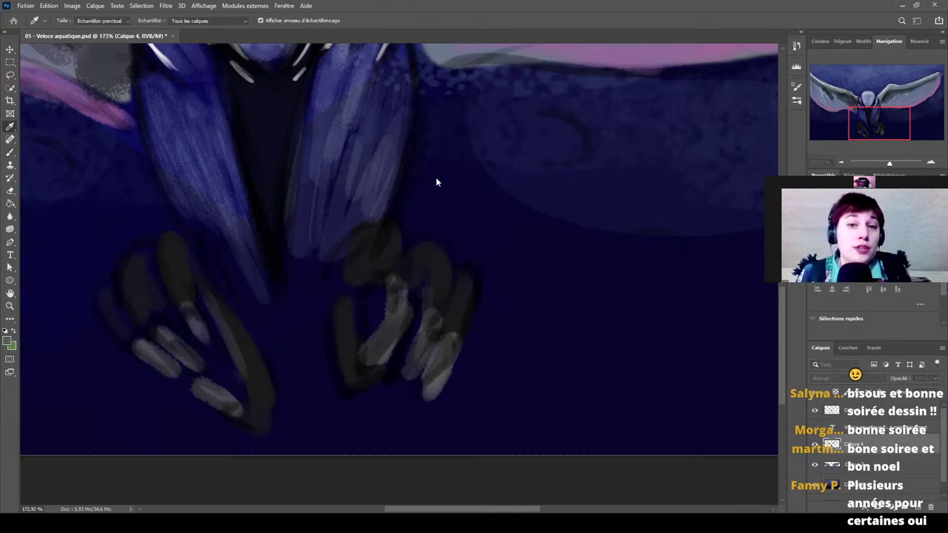
{"action": "key", "text": "b"}
{"action": "mouse_move", "coordinate": [211, 222]}
{"action": "left_mouse_down"}
{"action": "mouse_move", "coordinate": [224, 258]}
{"action": "mouse_move", "coordinate": [256, 301]}
{"action": "left_mouse_up"}
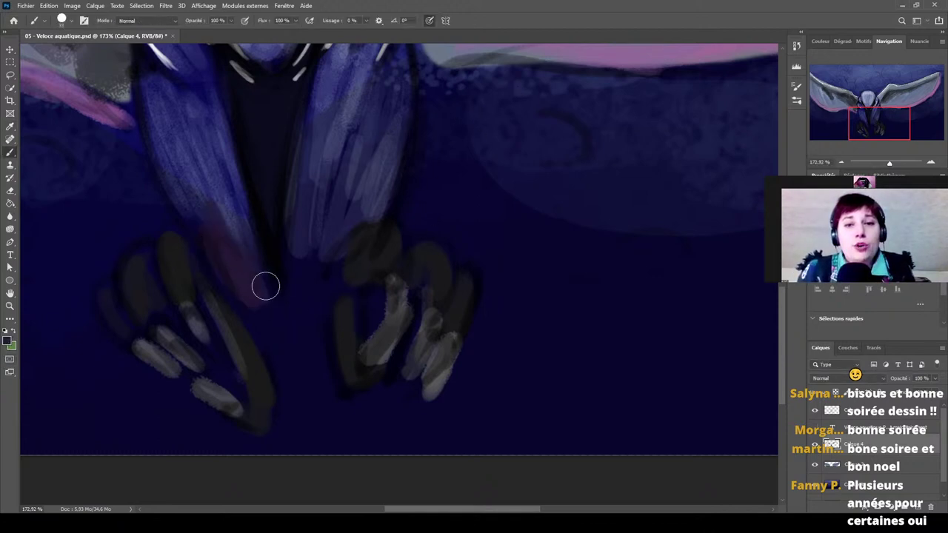
{"action": "key", "text": "i"}
{"action": "left_click", "coordinate": [429, 243]}
{"action": "key", "text": "b"}
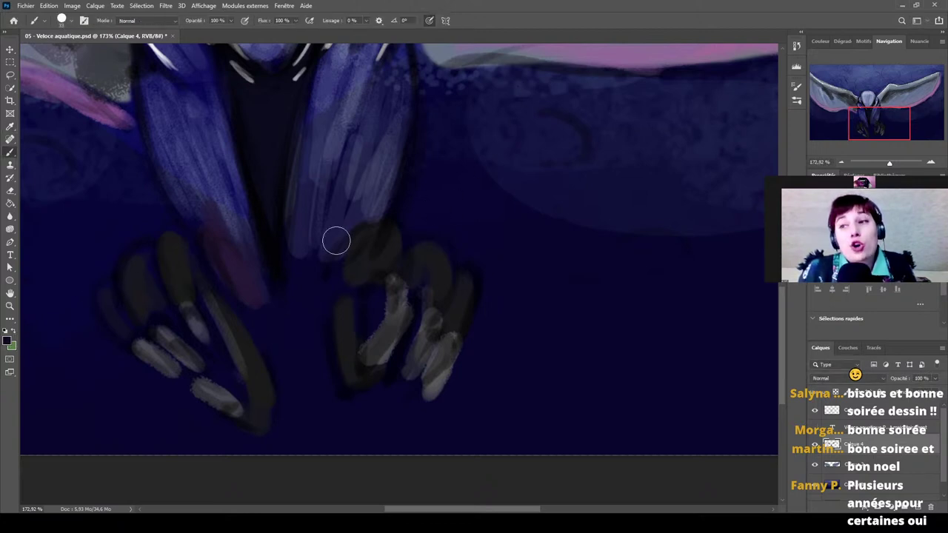
{"action": "mouse_move", "coordinate": [220, 274]}
{"action": "left_mouse_down"}
{"action": "mouse_move", "coordinate": [259, 309]}
{"action": "mouse_move", "coordinate": [250, 267]}
{"action": "mouse_move", "coordinate": [205, 222]}
{"action": "mouse_move", "coordinate": [237, 268]}
{"action": "mouse_move", "coordinate": [260, 275]}
{"action": "mouse_move", "coordinate": [314, 256]}
{"action": "mouse_move", "coordinate": [328, 264]}
{"action": "mouse_move", "coordinate": [301, 194]}
{"action": "mouse_move", "coordinate": [306, 244]}
{"action": "mouse_move", "coordinate": [396, 156]}
{"action": "mouse_move", "coordinate": [348, 233]}
{"action": "mouse_move", "coordinate": [330, 180]}
{"action": "mouse_move", "coordinate": [304, 197]}
{"action": "mouse_move", "coordinate": [360, 165]}
{"action": "mouse_move", "coordinate": [164, 158]}
{"action": "left_mouse_up"}
{"action": "left_click_drag", "start_coordinate": [208, 203], "coordinate": [248, 247]}
{"action": "left_click_drag", "start_coordinate": [362, 147], "coordinate": [350, 337]}
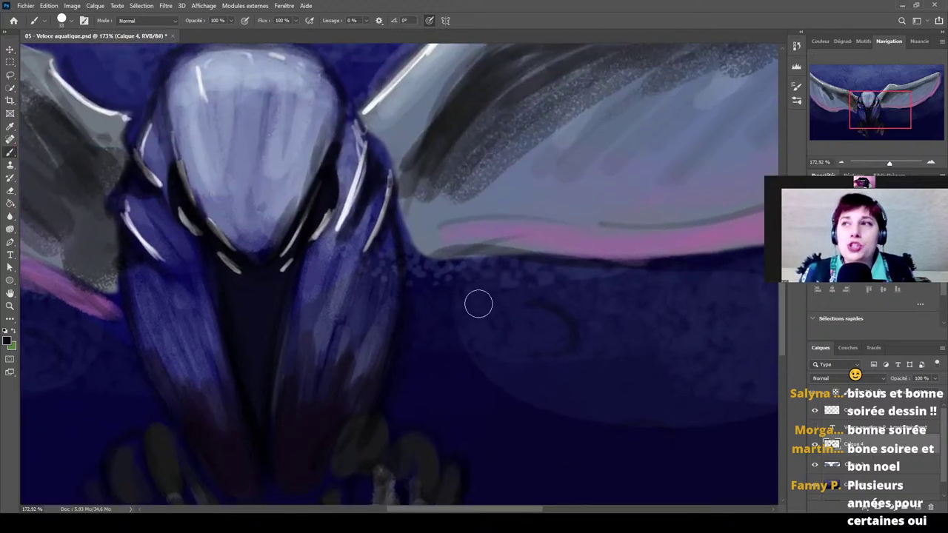
Choose a pale light blue and fill the sketched bubble shapes above the head and left wing.
{"action": "key", "text": "i"}
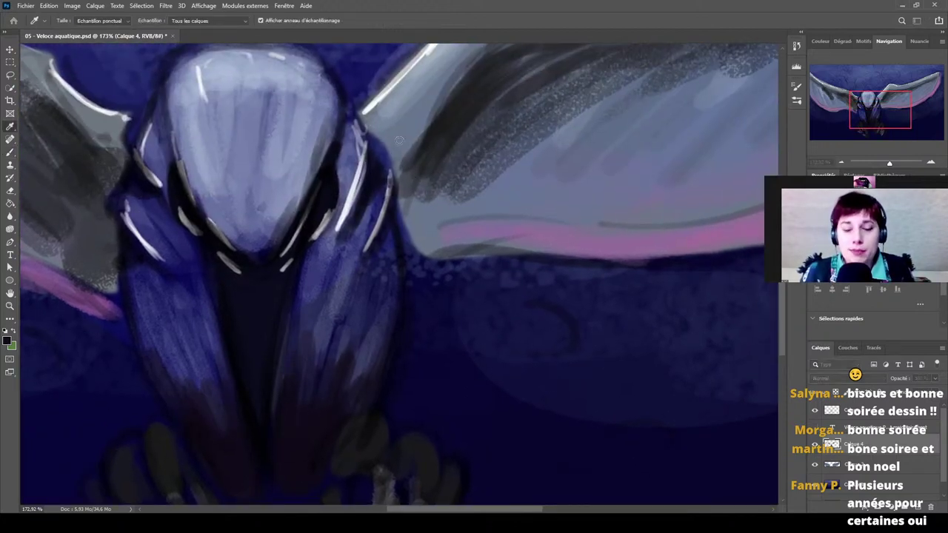
{"action": "key", "text": "b"}
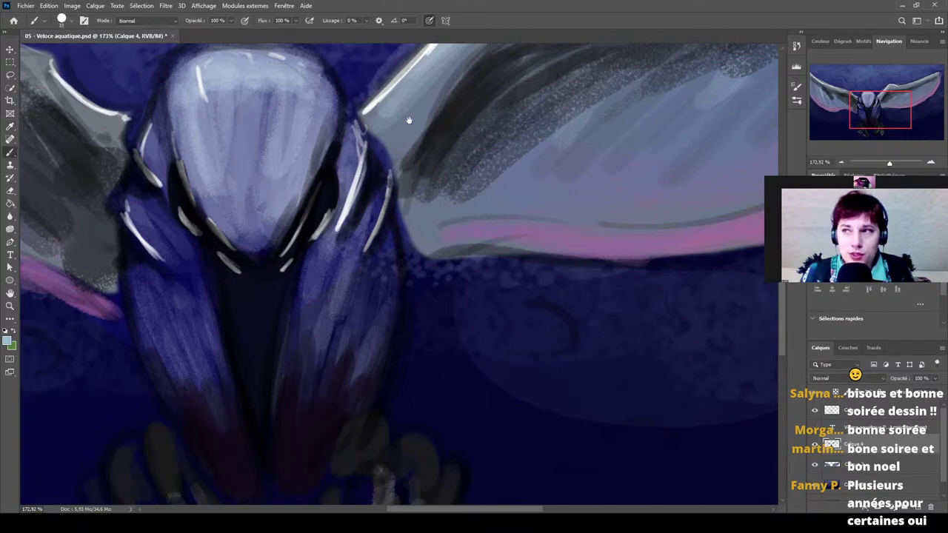
{"action": "scroll", "coordinate": [427, 224], "scroll_direction": "up", "scroll_amount": 5}
{"action": "key", "text": "i"}
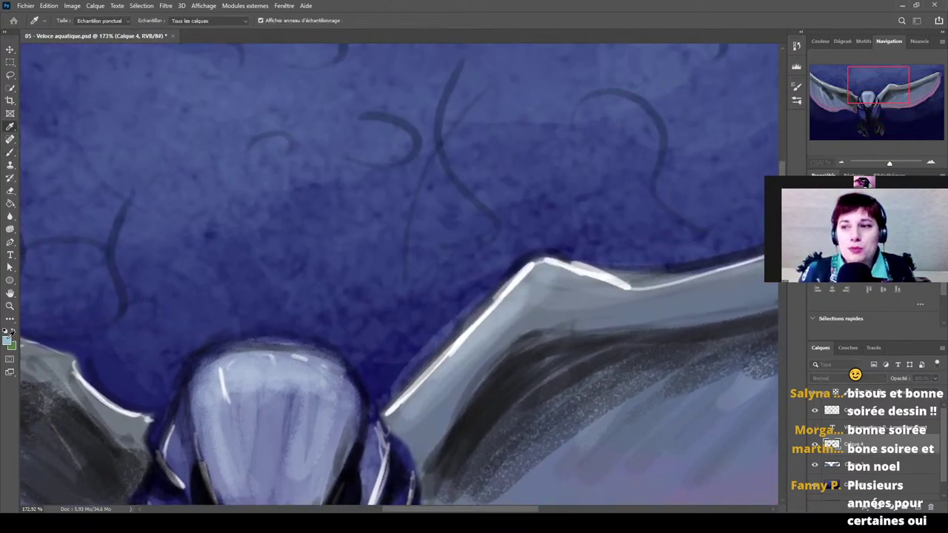
{"action": "key", "text": "b"}
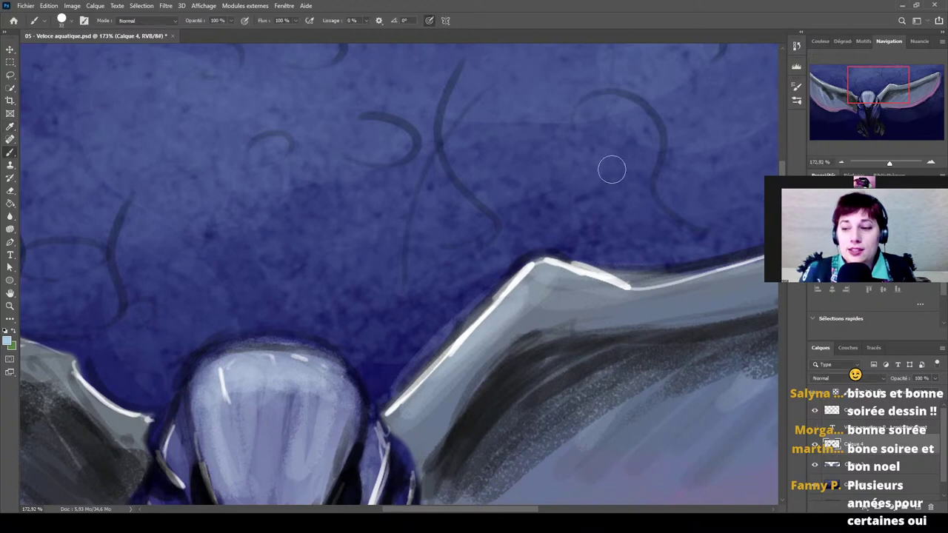
{"action": "mouse_move", "coordinate": [400, 137]}
{"action": "left_mouse_down"}
{"action": "mouse_move", "coordinate": [376, 133]}
{"action": "mouse_move", "coordinate": [374, 147]}
{"action": "mouse_move", "coordinate": [404, 138]}
{"action": "mouse_move", "coordinate": [387, 125]}
{"action": "left_mouse_up"}
{"action": "mouse_move", "coordinate": [455, 182]}
{"action": "left_mouse_down"}
{"action": "mouse_move", "coordinate": [451, 237]}
{"action": "mouse_move", "coordinate": [475, 305]}
{"action": "left_mouse_up"}
{"action": "mouse_move", "coordinate": [343, 163]}
{"action": "left_mouse_down"}
{"action": "mouse_move", "coordinate": [363, 178]}
{"action": "mouse_move", "coordinate": [318, 182]}
{"action": "mouse_move", "coordinate": [326, 159]}
{"action": "mouse_move", "coordinate": [347, 185]}
{"action": "left_mouse_up"}
{"action": "mouse_move", "coordinate": [222, 177]}
{"action": "left_mouse_down"}
{"action": "mouse_move", "coordinate": [245, 195]}
{"action": "mouse_move", "coordinate": [226, 189]}
{"action": "mouse_move", "coordinate": [235, 202]}
{"action": "mouse_move", "coordinate": [246, 176]}
{"action": "left_mouse_up"}
{"action": "left_click_drag", "start_coordinate": [313, 282], "coordinate": [422, 170]}
{"action": "mouse_move", "coordinate": [182, 269]}
{"action": "left_mouse_down"}
{"action": "mouse_move", "coordinate": [163, 269]}
{"action": "mouse_move", "coordinate": [159, 282]}
{"action": "mouse_move", "coordinate": [208, 281]}
{"action": "mouse_move", "coordinate": [214, 262]}
{"action": "mouse_move", "coordinate": [304, 277]}
{"action": "left_mouse_up"}
{"action": "mouse_move", "coordinate": [140, 212]}
{"action": "left_mouse_down"}
{"action": "mouse_move", "coordinate": [201, 222]}
{"action": "mouse_move", "coordinate": [216, 295]}
{"action": "mouse_move", "coordinate": [163, 237]}
{"action": "mouse_move", "coordinate": [159, 211]}
{"action": "mouse_move", "coordinate": [191, 245]}
{"action": "mouse_move", "coordinate": [164, 211]}
{"action": "left_mouse_up"}
{"action": "mouse_move", "coordinate": [311, 374]}
{"action": "left_mouse_down"}
{"action": "mouse_move", "coordinate": [341, 330]}
{"action": "mouse_move", "coordinate": [347, 245]}
{"action": "mouse_move", "coordinate": [356, 335]}
{"action": "left_mouse_up"}
{"action": "mouse_move", "coordinate": [337, 235]}
{"action": "left_mouse_down"}
{"action": "mouse_move", "coordinate": [363, 221]}
{"action": "mouse_move", "coordinate": [364, 248]}
{"action": "left_mouse_up"}
{"action": "left_click_drag", "start_coordinate": [539, 268], "coordinate": [301, 284]}
{"action": "mouse_move", "coordinate": [428, 120]}
{"action": "left_mouse_down"}
{"action": "mouse_move", "coordinate": [398, 198]}
{"action": "mouse_move", "coordinate": [419, 311]}
{"action": "mouse_move", "coordinate": [400, 318]}
{"action": "mouse_move", "coordinate": [393, 149]}
{"action": "mouse_move", "coordinate": [398, 130]}
{"action": "mouse_move", "coordinate": [440, 127]}
{"action": "left_mouse_up"}
Fill the sketched swirls and bubbles above the right wing with the same pale blue.
{"action": "left_click_drag", "start_coordinate": [651, 180], "coordinate": [446, 237]}
{"action": "mouse_move", "coordinate": [423, 139]}
{"action": "left_mouse_down"}
{"action": "mouse_move", "coordinate": [466, 161]}
{"action": "mouse_move", "coordinate": [459, 145]}
{"action": "mouse_move", "coordinate": [474, 148]}
{"action": "left_mouse_up"}
{"action": "mouse_move", "coordinate": [322, 228]}
{"action": "left_mouse_down"}
{"action": "mouse_move", "coordinate": [329, 208]}
{"action": "mouse_move", "coordinate": [392, 222]}
{"action": "mouse_move", "coordinate": [462, 322]}
{"action": "mouse_move", "coordinate": [325, 237]}
{"action": "mouse_move", "coordinate": [350, 251]}
{"action": "mouse_move", "coordinate": [345, 205]}
{"action": "mouse_move", "coordinate": [451, 272]}
{"action": "left_mouse_up"}
{"action": "mouse_move", "coordinate": [689, 189]}
{"action": "left_mouse_down"}
{"action": "mouse_move", "coordinate": [615, 237]}
{"action": "mouse_move", "coordinate": [696, 200]}
{"action": "mouse_move", "coordinate": [617, 222]}
{"action": "left_mouse_up"}
{"action": "mouse_move", "coordinate": [554, 252]}
{"action": "left_mouse_down"}
{"action": "mouse_move", "coordinate": [565, 215]}
{"action": "mouse_move", "coordinate": [711, 152]}
{"action": "mouse_move", "coordinate": [552, 245]}
{"action": "mouse_move", "coordinate": [710, 155]}
{"action": "left_mouse_up"}
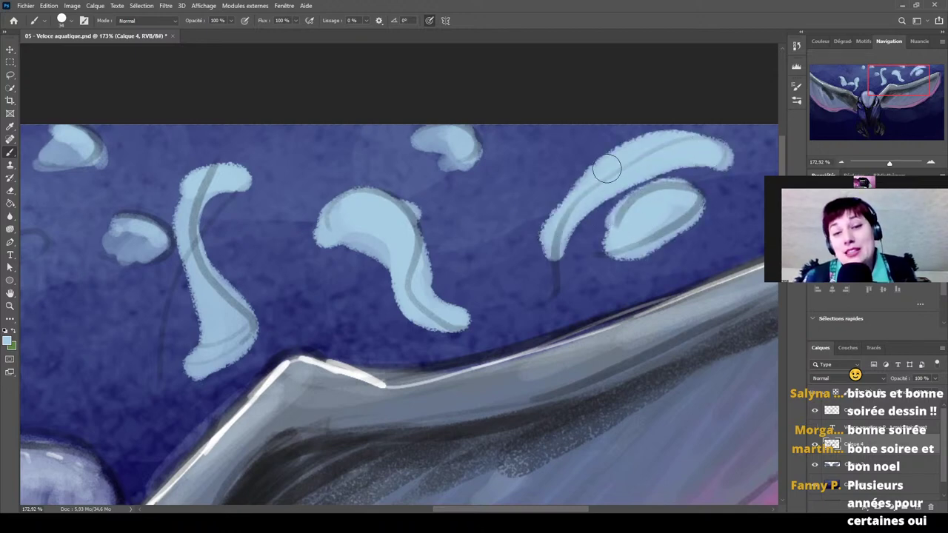
Add a slim bubble and an oval above the head and a curved one above the left wing in pale blue.
{"action": "scroll", "coordinate": [607, 169], "scroll_direction": "down", "scroll_amount": 5}
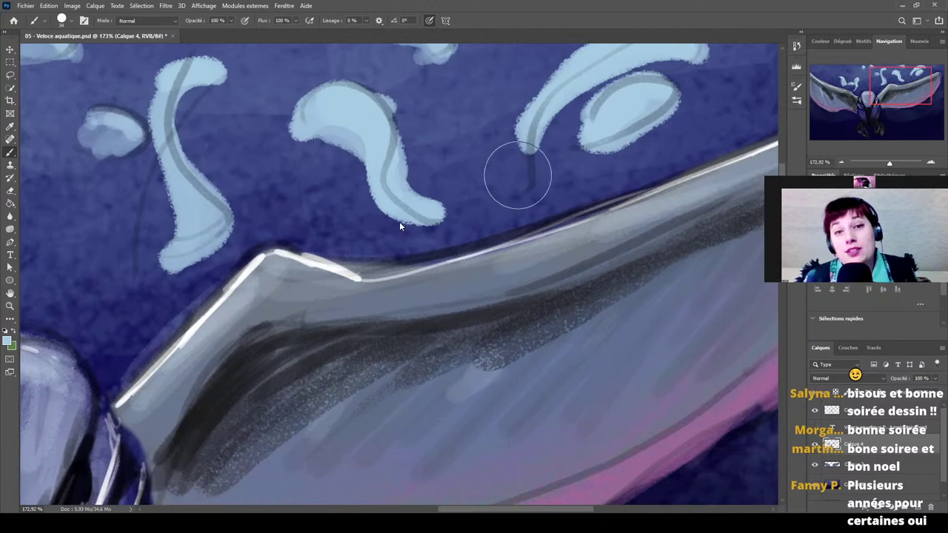
{"action": "scroll", "coordinate": [571, 279], "scroll_direction": "down", "scroll_amount": 4}
{"action": "scroll", "coordinate": [478, 249], "scroll_direction": "up", "scroll_amount": 5}
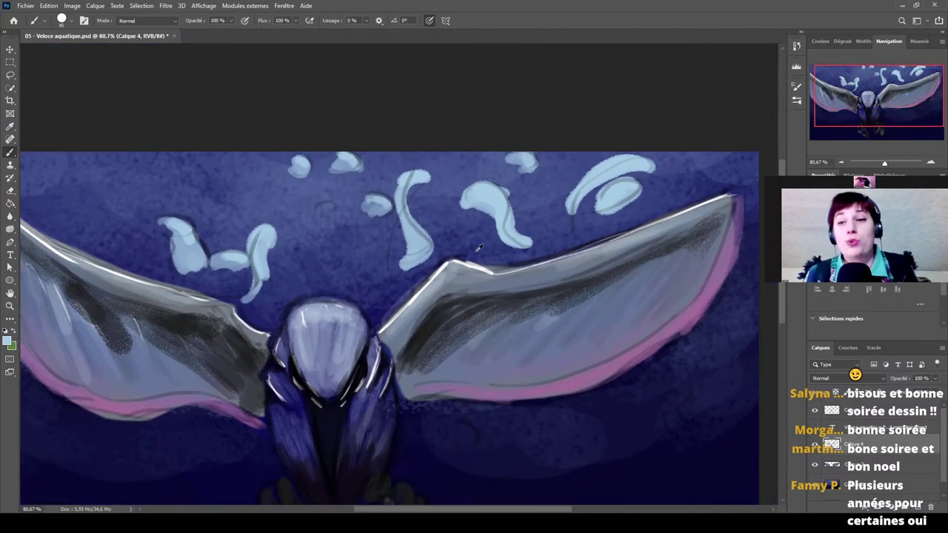
{"action": "mouse_move", "coordinate": [378, 293]}
{"action": "left_mouse_down"}
{"action": "mouse_move", "coordinate": [387, 241]}
{"action": "mouse_move", "coordinate": [380, 280]}
{"action": "left_mouse_up"}
{"action": "left_click_drag", "start_coordinate": [328, 203], "coordinate": [330, 205]}
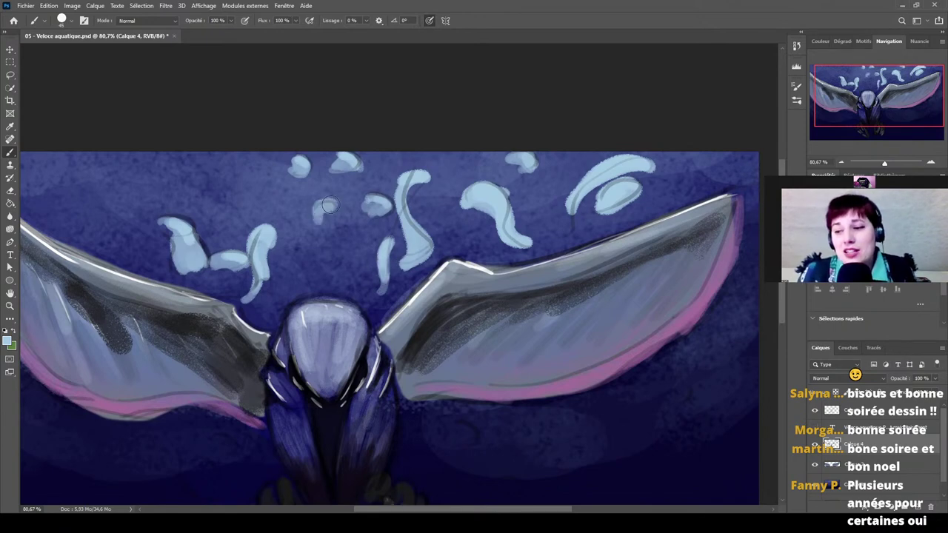
{"action": "mouse_move", "coordinate": [220, 222]}
{"action": "left_mouse_down"}
{"action": "mouse_move", "coordinate": [244, 178]}
{"action": "mouse_move", "coordinate": [230, 201]}
{"action": "left_mouse_up"}
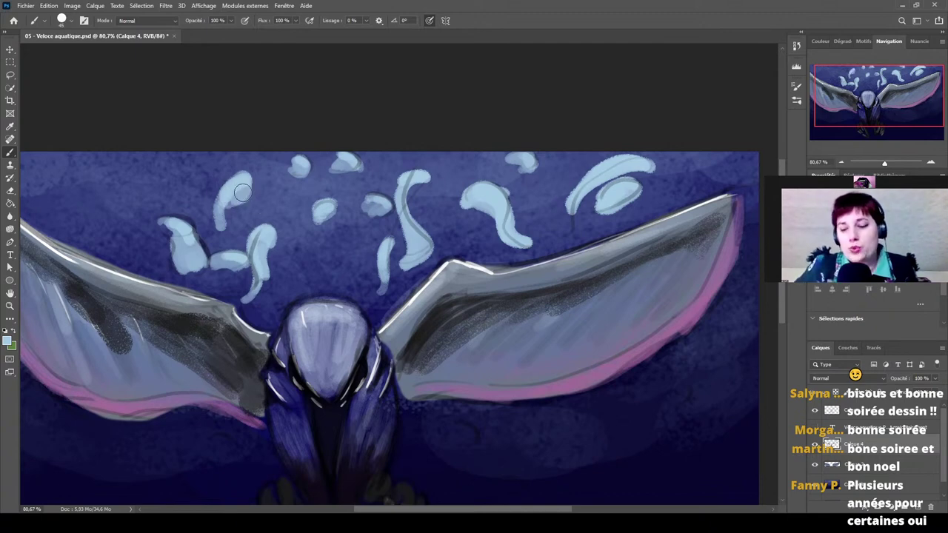
Dab small faint pale-blue bubbles and wisps below the wings on both sides of the legs.
{"action": "scroll", "coordinate": [232, 200], "scroll_direction": "down", "scroll_amount": 5}
{"action": "left_click_drag", "start_coordinate": [448, 246], "coordinate": [467, 257]}
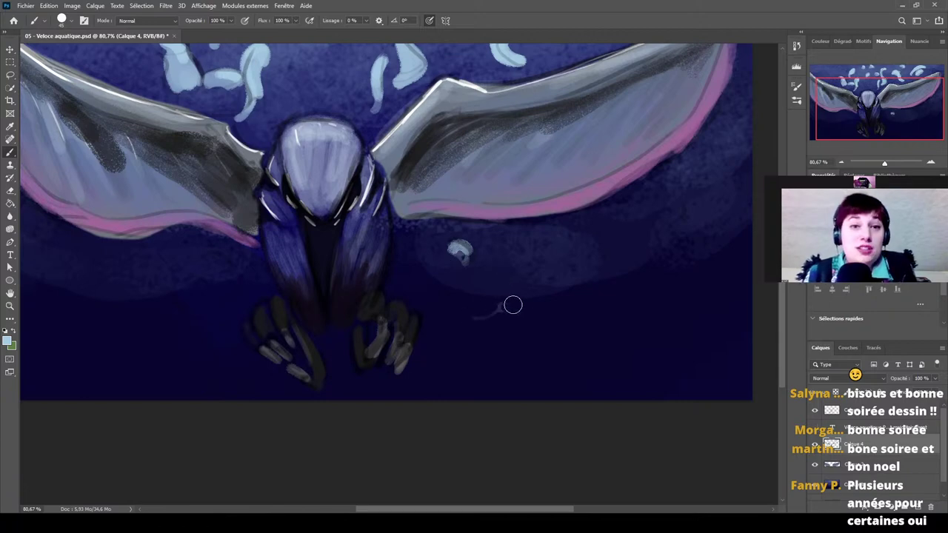
{"action": "mouse_move", "coordinate": [204, 309]}
{"action": "left_mouse_down"}
{"action": "mouse_move", "coordinate": [174, 275]}
{"action": "mouse_move", "coordinate": [174, 296]}
{"action": "mouse_move", "coordinate": [206, 320]}
{"action": "left_mouse_up"}
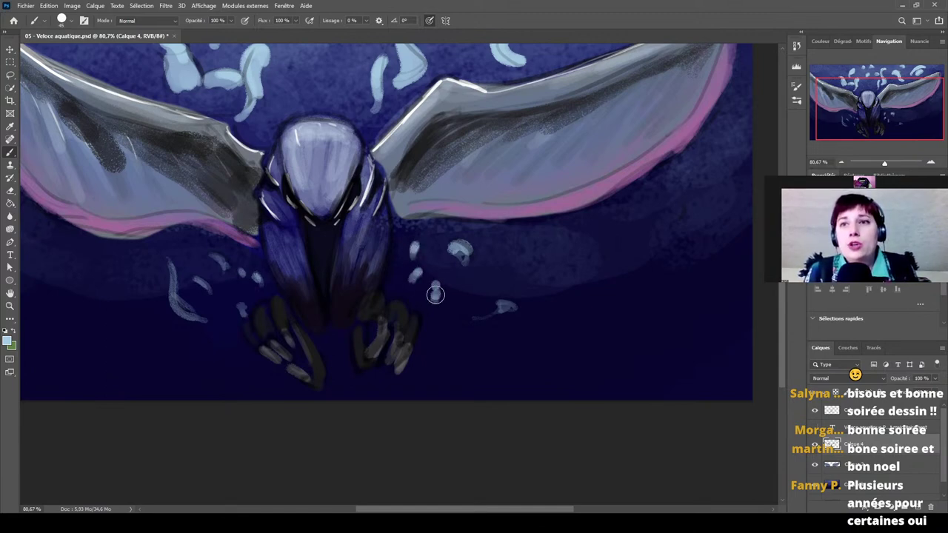
Add pale-blue bubbles above the right wing tip and faint wisps above the left wing tip.
{"action": "scroll", "coordinate": [459, 160], "scroll_direction": "up", "scroll_amount": 5}
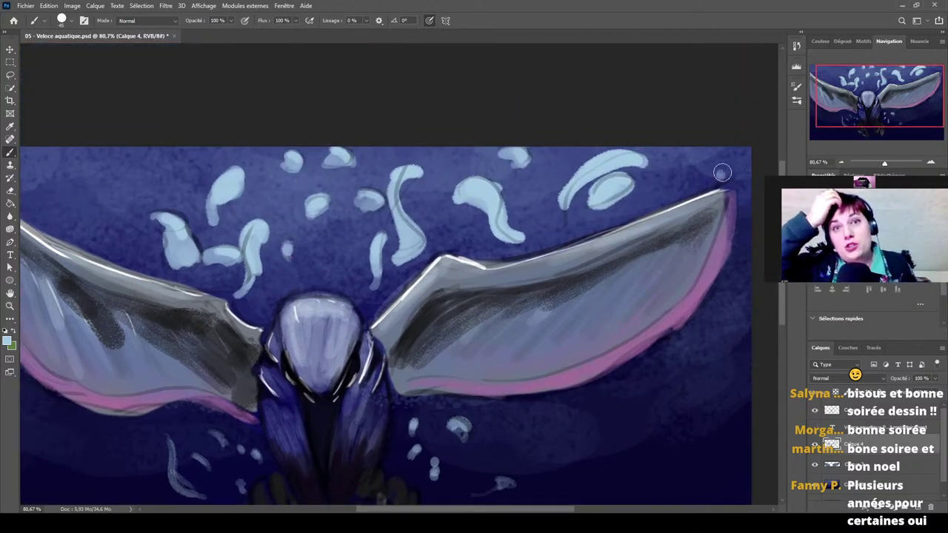
{"action": "left_click_drag", "start_coordinate": [722, 172], "coordinate": [731, 168]}
{"action": "left_click_drag", "start_coordinate": [157, 229], "coordinate": [280, 281]}
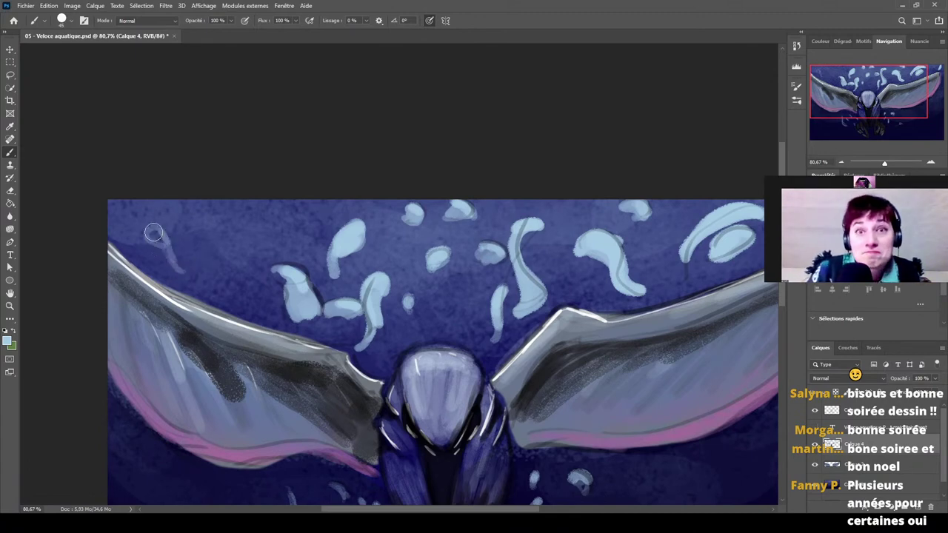
{"action": "mouse_move", "coordinate": [161, 241]}
{"action": "left_mouse_down"}
{"action": "mouse_move", "coordinate": [176, 261]}
{"action": "mouse_move", "coordinate": [159, 235]}
{"action": "mouse_move", "coordinate": [143, 98]}
{"action": "left_mouse_up"}
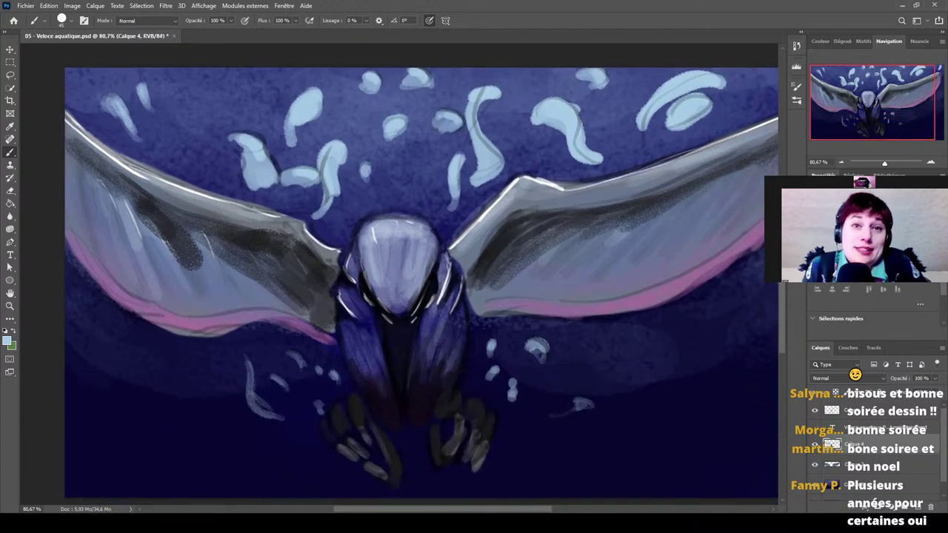
Dab small pale-blue highlights on the knuckles of the claws.
{"action": "left_click_drag", "start_coordinate": [504, 203], "coordinate": [467, 238]}
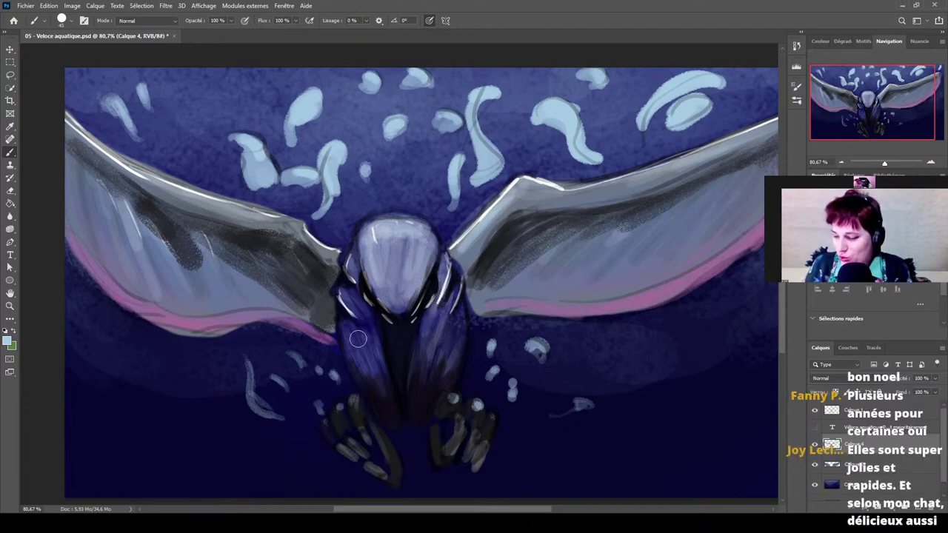
{"action": "scroll", "coordinate": [358, 339], "scroll_direction": "down", "scroll_amount": 3}
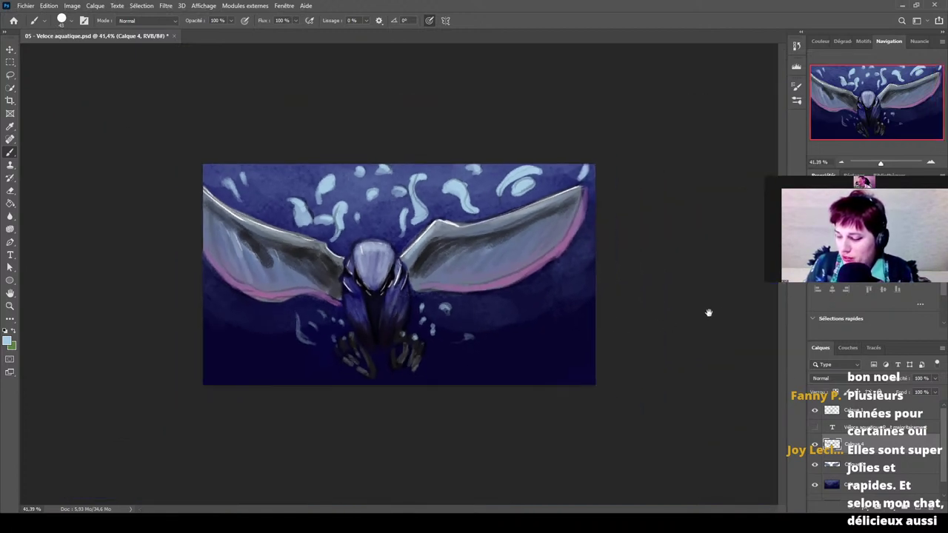
{"action": "scroll", "coordinate": [471, 289], "scroll_direction": "down", "scroll_amount": 3}
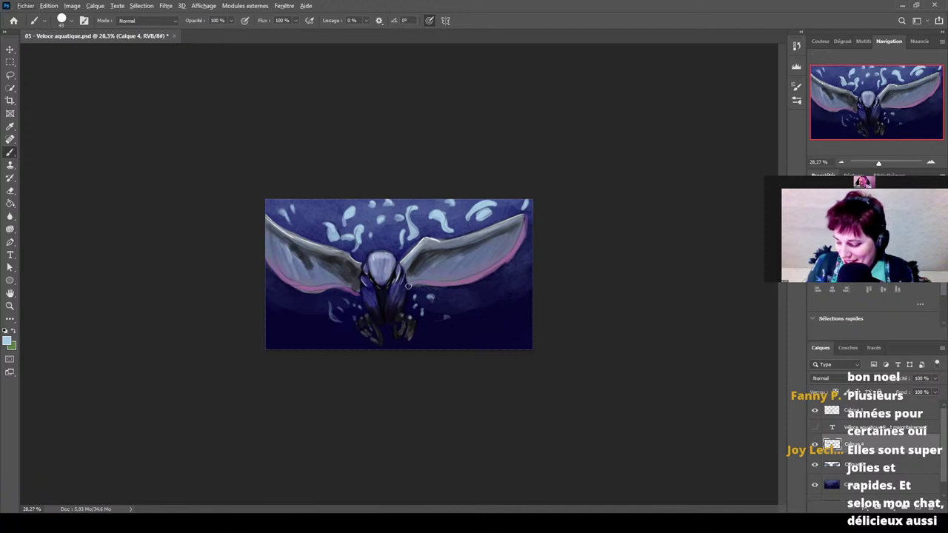
Show the "Véloce aquatique" text layer over the painting and add a new layer.
{"action": "left_click", "coordinate": [816, 428]}
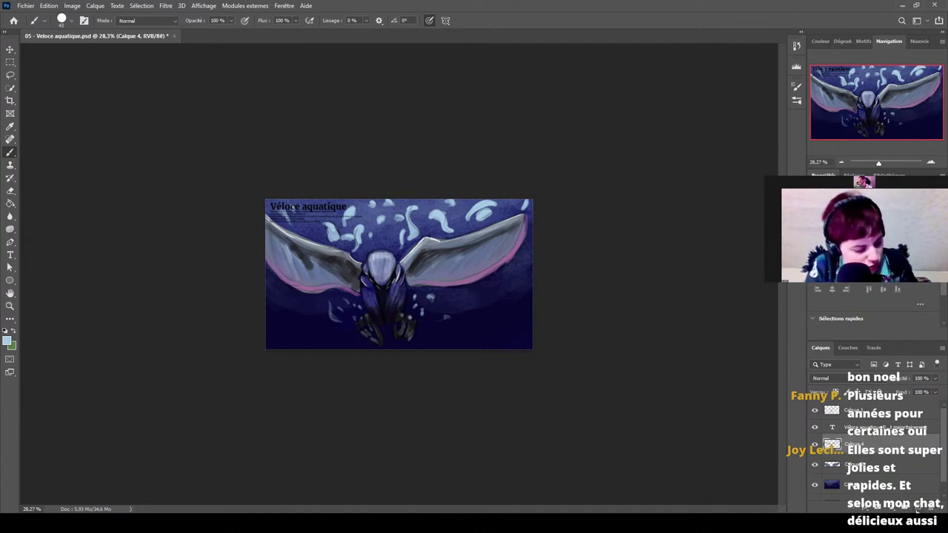
{"action": "left_click", "coordinate": [917, 511]}
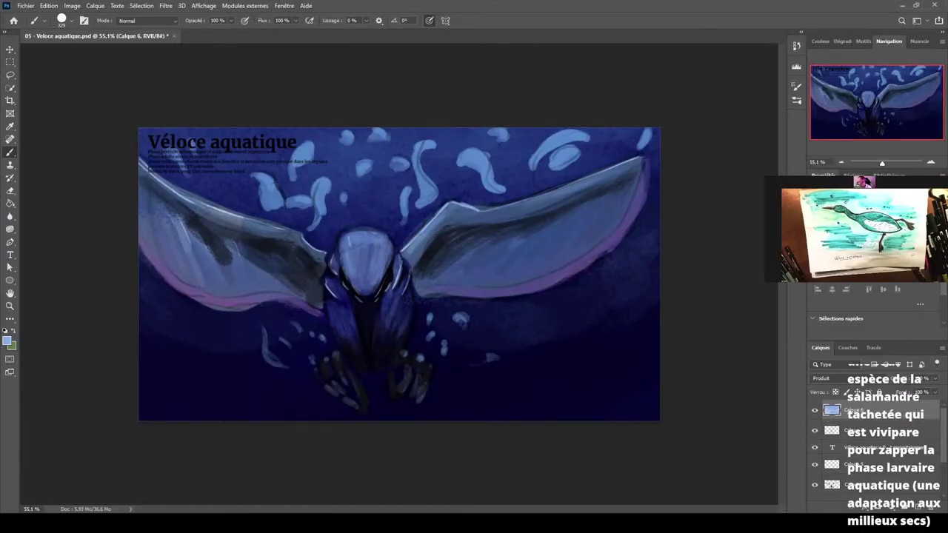
Add a new layer and paint near-white highlights on the head, shoulders, bubbles left of the head and left wing's upper edge.
{"action": "left_click", "coordinate": [917, 508]}
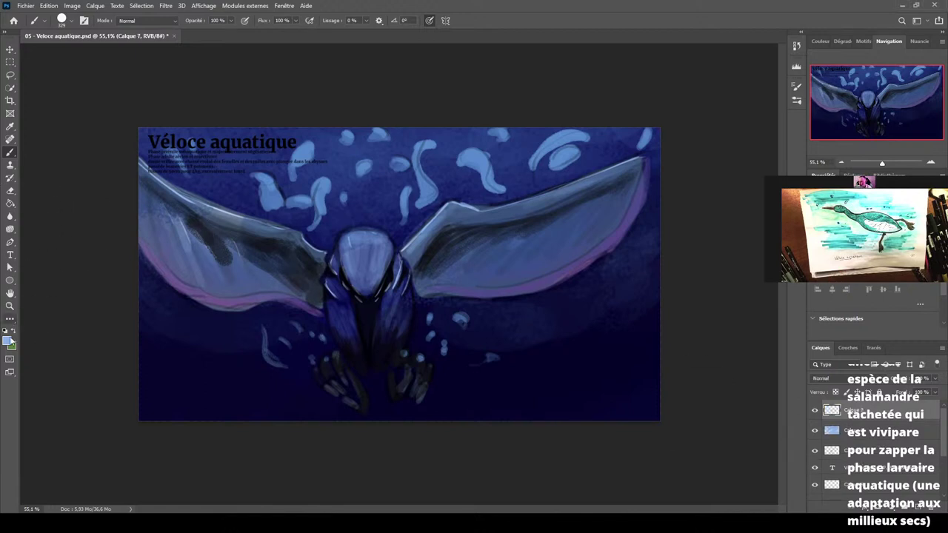
{"action": "key", "text": "i"}
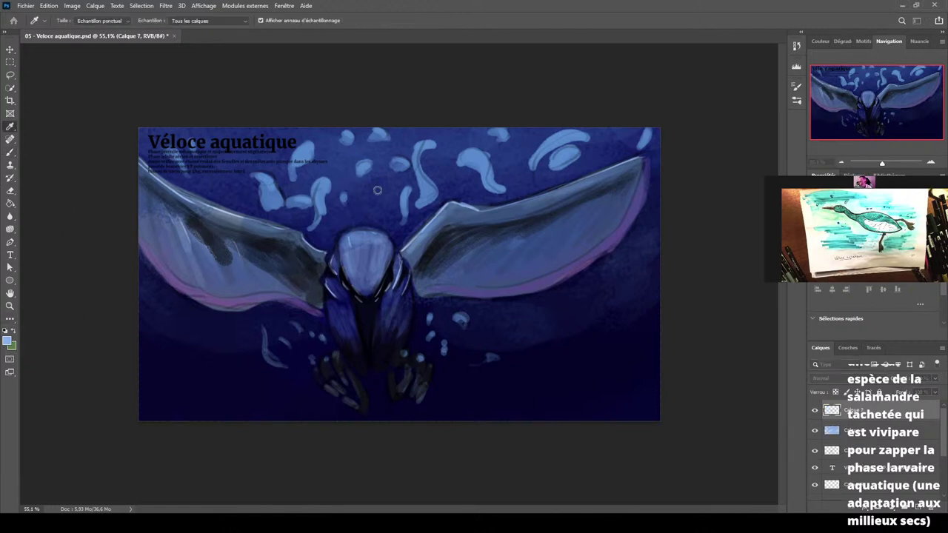
{"action": "key", "text": "b"}
{"action": "key", "text": "ctrl+plus"}
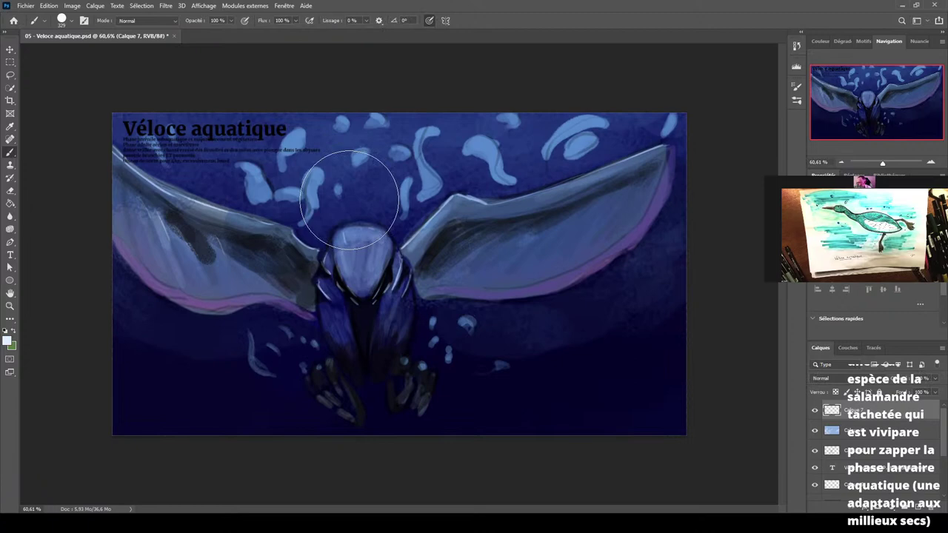
{"action": "mouse_move", "coordinate": [307, 157]}
{"action": "left_mouse_down"}
{"action": "mouse_move", "coordinate": [293, 165]}
{"action": "mouse_move", "coordinate": [248, 149]}
{"action": "left_mouse_up"}
{"action": "left_click_drag", "start_coordinate": [296, 129], "coordinate": [298, 133]}
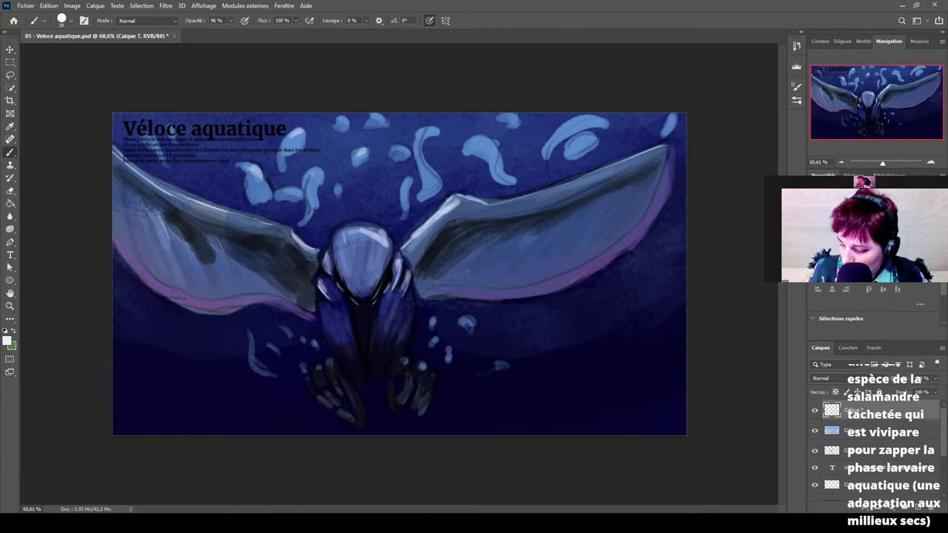
{"action": "left_click_drag", "start_coordinate": [139, 169], "coordinate": [289, 232]}
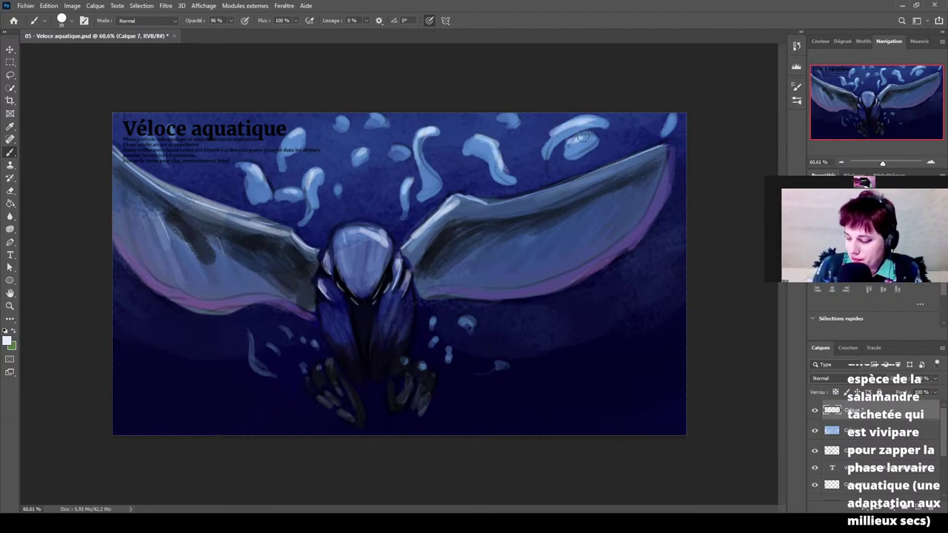
Paint near-white highlights on the bubbles above the right wing, along that wing's upper edge and on its joint.
{"action": "left_click_drag", "start_coordinate": [583, 136], "coordinate": [580, 141]}
{"action": "left_click_drag", "start_coordinate": [512, 117], "coordinate": [516, 120]}
{"action": "left_click_drag", "start_coordinate": [665, 126], "coordinate": [670, 131]}
{"action": "mouse_move", "coordinate": [419, 243]}
{"action": "left_mouse_down"}
{"action": "mouse_move", "coordinate": [437, 222]}
{"action": "mouse_move", "coordinate": [483, 206]}
{"action": "mouse_move", "coordinate": [680, 151]}
{"action": "mouse_move", "coordinate": [519, 194]}
{"action": "left_mouse_up"}
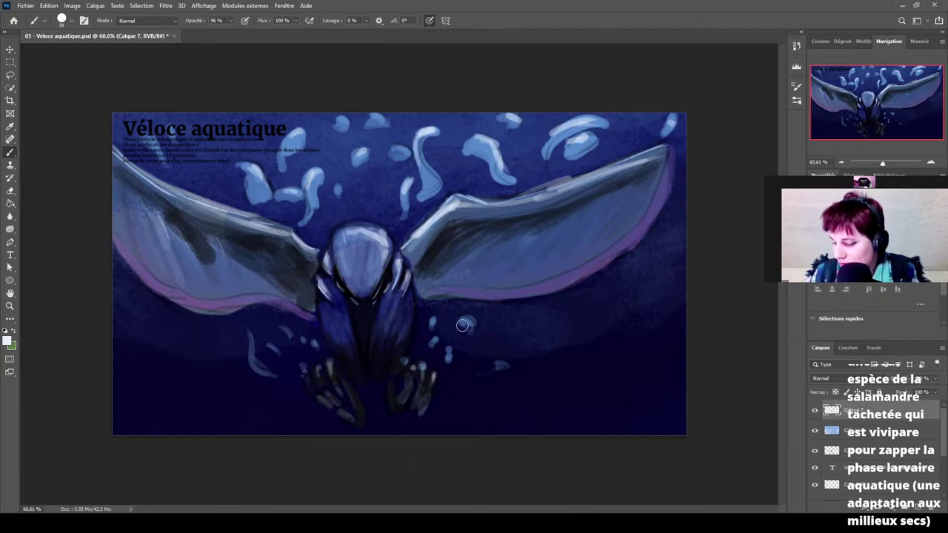
{"action": "mouse_move", "coordinate": [421, 229]}
{"action": "left_mouse_down"}
{"action": "mouse_move", "coordinate": [401, 253]}
{"action": "mouse_move", "coordinate": [410, 259]}
{"action": "left_mouse_up"}
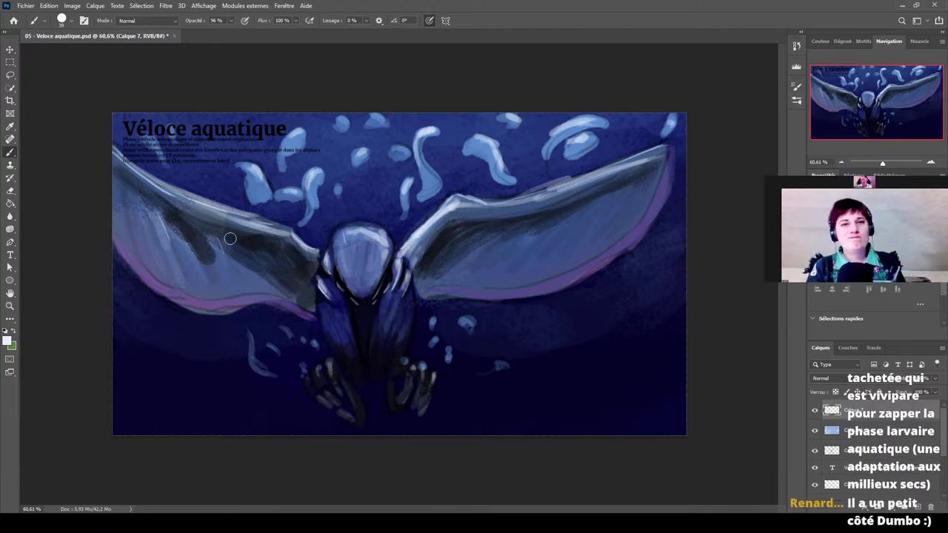
{"action": "scroll", "coordinate": [519, 319], "scroll_direction": "down", "scroll_amount": 5}
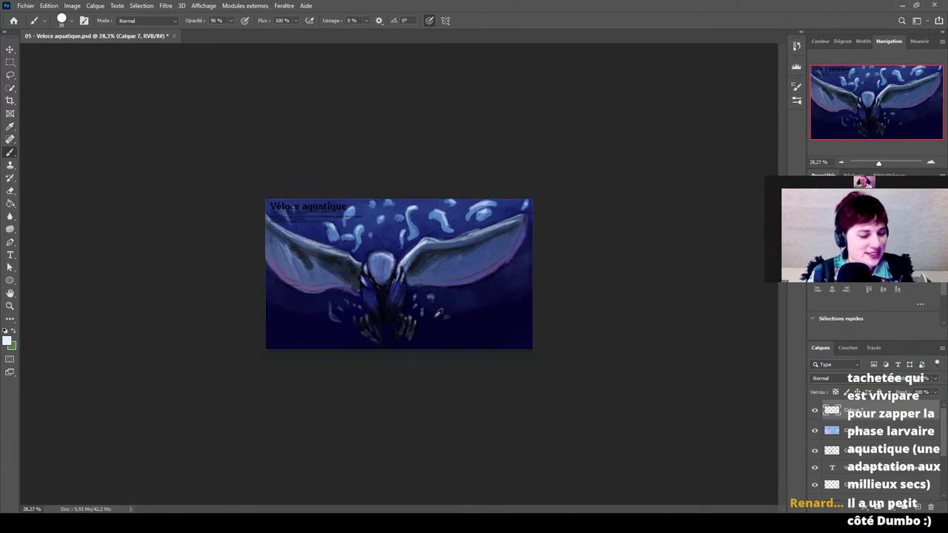
{"action": "scroll", "coordinate": [439, 313], "scroll_direction": "up", "scroll_amount": 1}
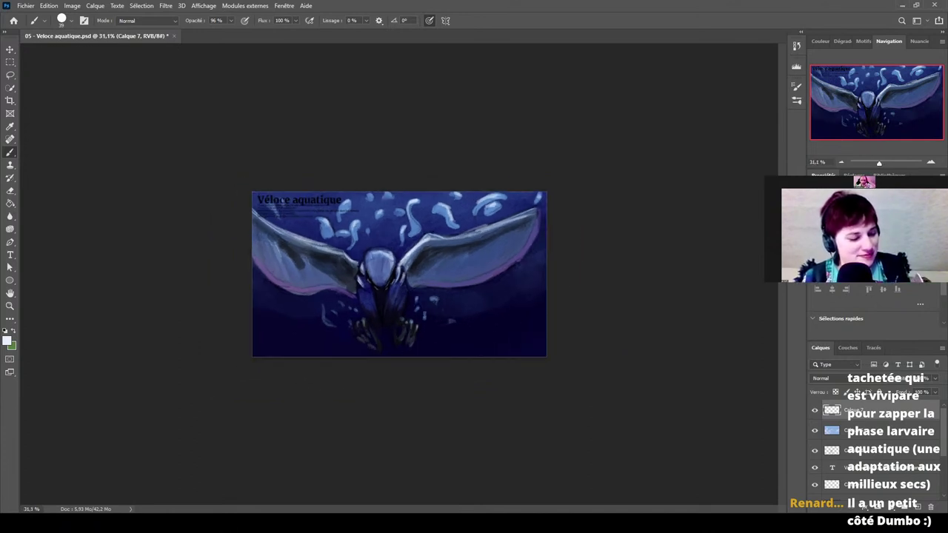
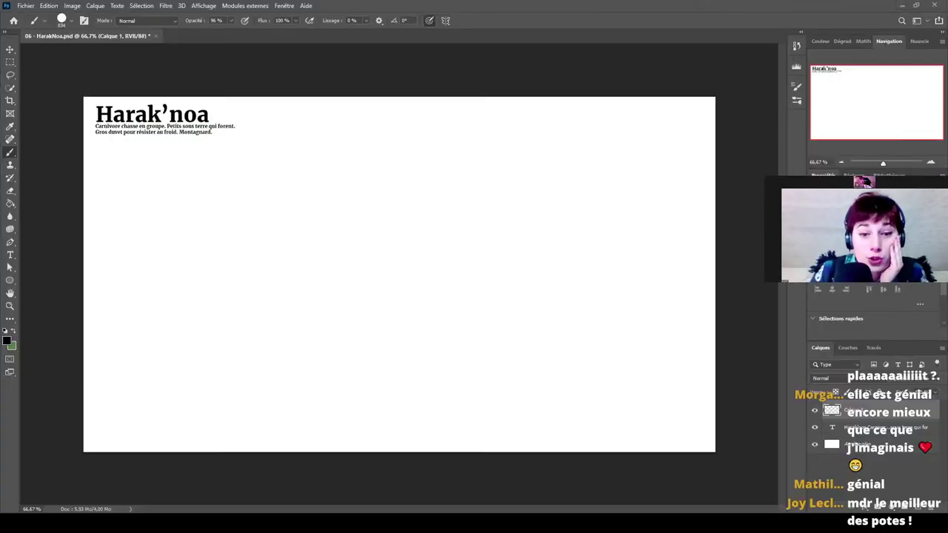
Cover the Harak'noa canvas with black and paint a wide dark-grey band across its middle.
{"action": "mouse_move", "coordinate": [190, 87]}
{"action": "left_mouse_down"}
{"action": "mouse_move", "coordinate": [175, 162]}
{"action": "mouse_move", "coordinate": [406, 133]}
{"action": "mouse_move", "coordinate": [500, 168]}
{"action": "mouse_move", "coordinate": [198, 416]}
{"action": "mouse_move", "coordinate": [686, 252]}
{"action": "mouse_move", "coordinate": [417, 387]}
{"action": "mouse_move", "coordinate": [486, 424]}
{"action": "mouse_move", "coordinate": [703, 387]}
{"action": "mouse_move", "coordinate": [638, 449]}
{"action": "mouse_move", "coordinate": [679, 458]}
{"action": "mouse_move", "coordinate": [705, 436]}
{"action": "mouse_move", "coordinate": [528, 400]}
{"action": "mouse_move", "coordinate": [294, 418]}
{"action": "mouse_move", "coordinate": [380, 402]}
{"action": "mouse_move", "coordinate": [164, 91]}
{"action": "mouse_move", "coordinate": [473, 109]}
{"action": "mouse_move", "coordinate": [464, 137]}
{"action": "left_mouse_up"}
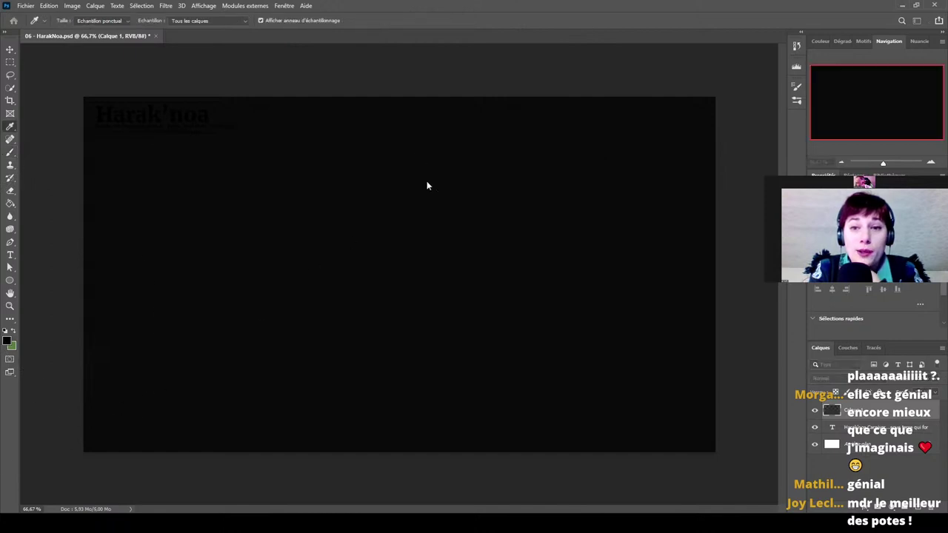
{"action": "mouse_move", "coordinate": [74, 272]}
{"action": "left_mouse_down"}
{"action": "mouse_move", "coordinate": [592, 275]}
{"action": "mouse_move", "coordinate": [224, 270]}
{"action": "left_mouse_up"}
{"action": "mouse_move", "coordinate": [148, 264]}
{"action": "left_mouse_down"}
{"action": "mouse_move", "coordinate": [356, 279]}
{"action": "mouse_move", "coordinate": [528, 236]}
{"action": "left_mouse_up"}
Paint a lighter grey speckled slope descending from the canvas's left edge, plus an olive patch near the lower right edge.
{"action": "key", "text": "i"}
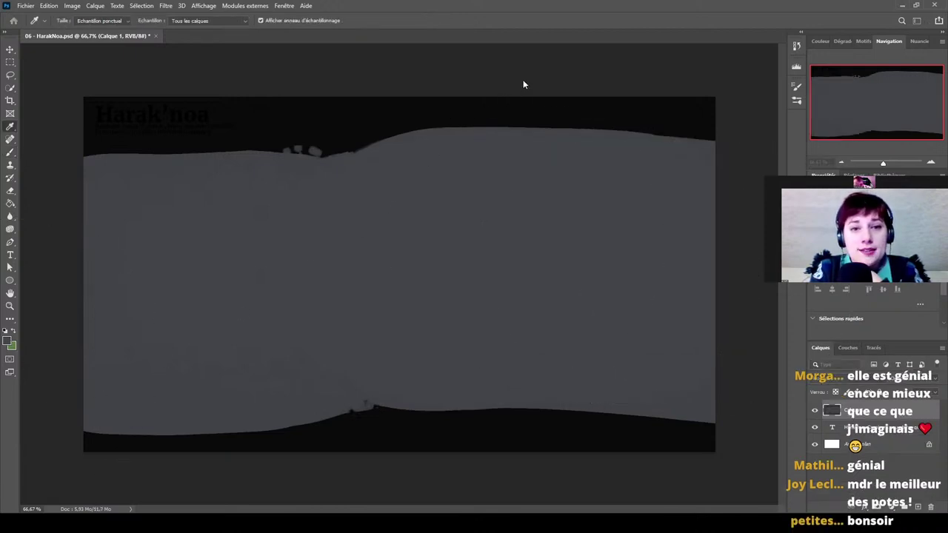
{"action": "key", "text": "b"}
{"action": "mouse_move", "coordinate": [85, 348]}
{"action": "left_mouse_down"}
{"action": "mouse_move", "coordinate": [93, 302]}
{"action": "mouse_move", "coordinate": [74, 242]}
{"action": "mouse_move", "coordinate": [218, 324]}
{"action": "mouse_move", "coordinate": [76, 316]}
{"action": "mouse_move", "coordinate": [67, 233]}
{"action": "mouse_move", "coordinate": [106, 329]}
{"action": "mouse_move", "coordinate": [123, 344]}
{"action": "mouse_move", "coordinate": [140, 321]}
{"action": "mouse_move", "coordinate": [494, 423]}
{"action": "mouse_move", "coordinate": [279, 299]}
{"action": "mouse_move", "coordinate": [182, 264]}
{"action": "left_mouse_up"}
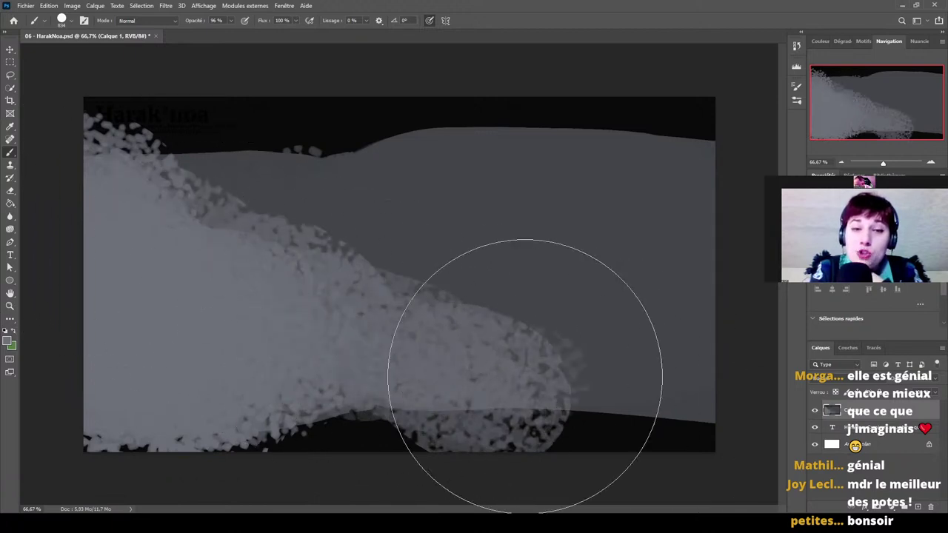
{"action": "key", "text": "i"}
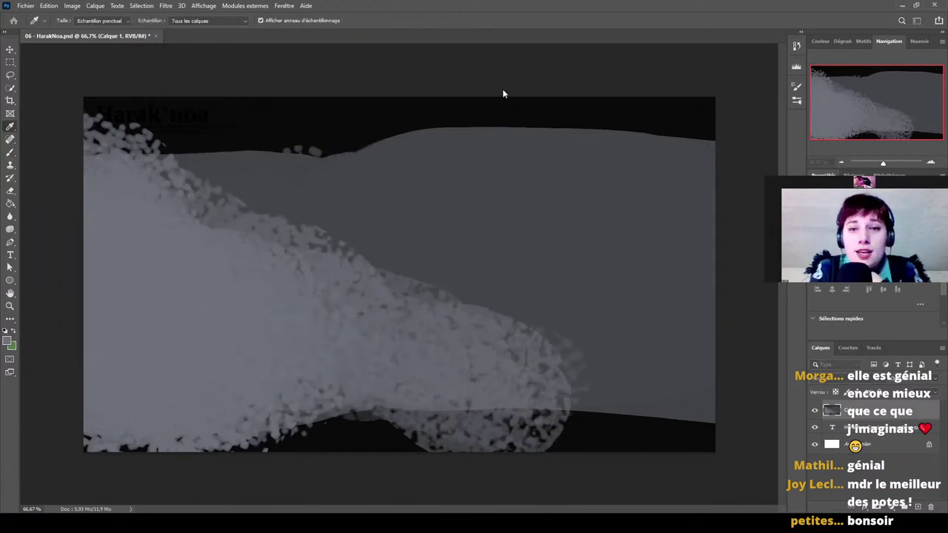
{"action": "key", "text": "b"}
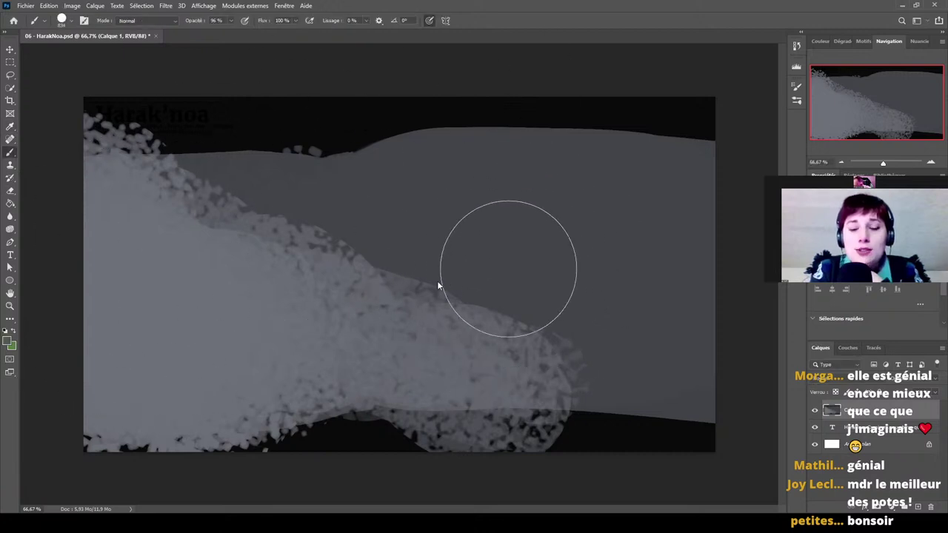
{"action": "mouse_move", "coordinate": [702, 360]}
{"action": "left_mouse_down"}
{"action": "mouse_move", "coordinate": [691, 389]}
{"action": "mouse_move", "coordinate": [687, 347]}
{"action": "mouse_move", "coordinate": [697, 399]}
{"action": "mouse_move", "coordinate": [699, 355]}
{"action": "mouse_move", "coordinate": [704, 393]}
{"action": "mouse_move", "coordinate": [669, 380]}
{"action": "left_mouse_up"}
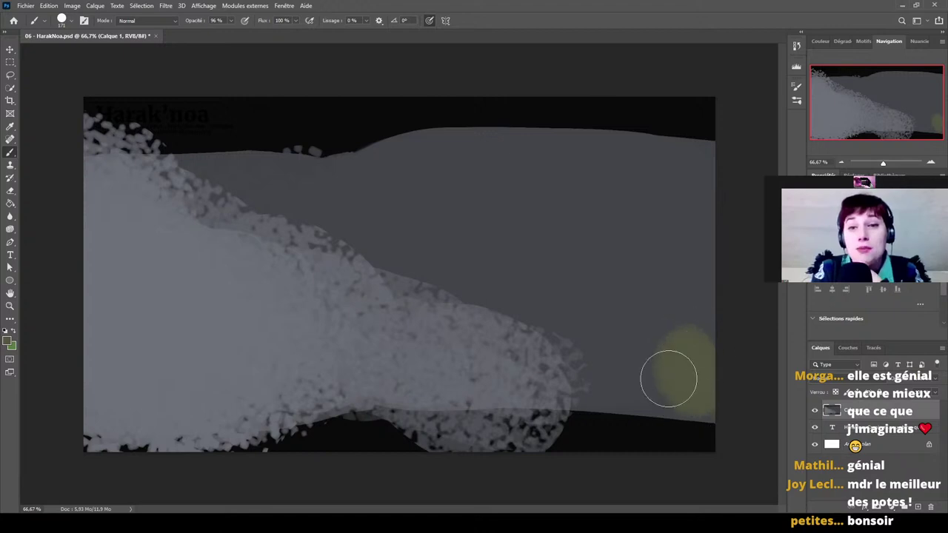
Add a new layer and paint a pale-yellow fluffy oval body with a smaller round head on the grey slope.
{"action": "key", "text": "i"}
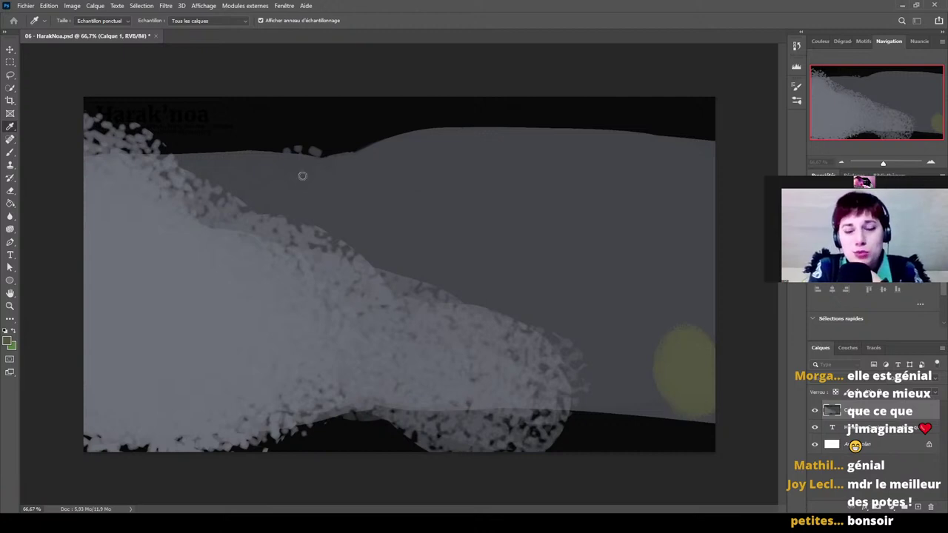
{"action": "key", "text": "b"}
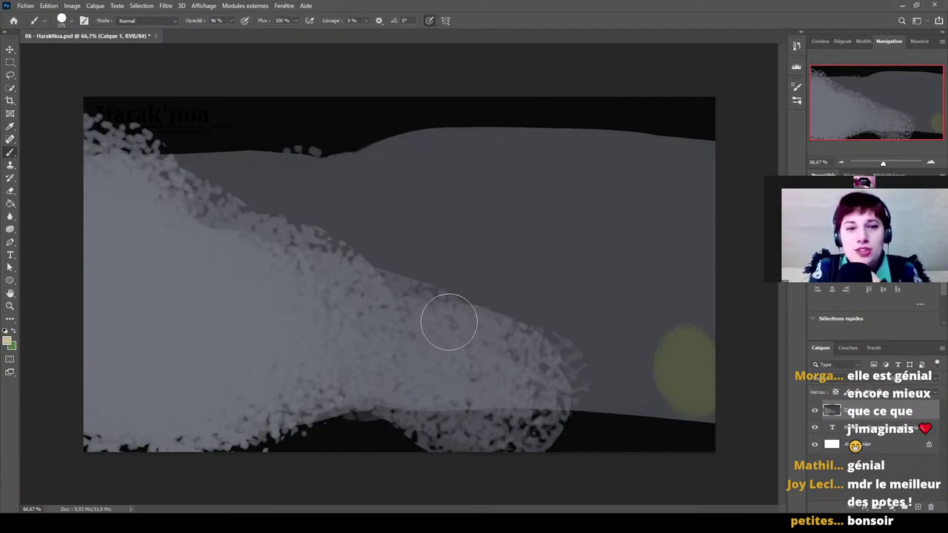
{"action": "mouse_move", "coordinate": [446, 322]}
{"action": "left_mouse_down"}
{"action": "mouse_move", "coordinate": [451, 344]}
{"action": "mouse_move", "coordinate": [446, 318]}
{"action": "left_mouse_up"}
{"action": "key", "text": "ctrl+z"}
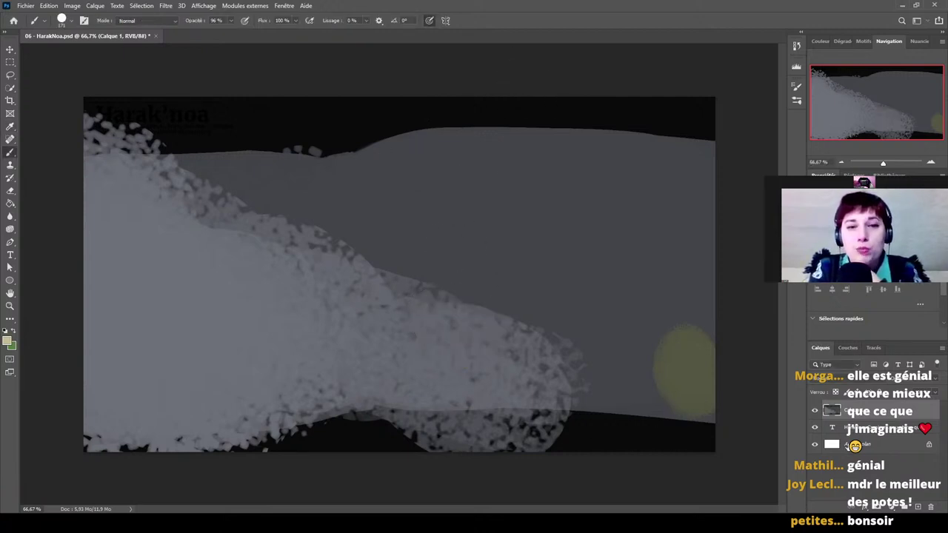
{"action": "left_click", "coordinate": [918, 509]}
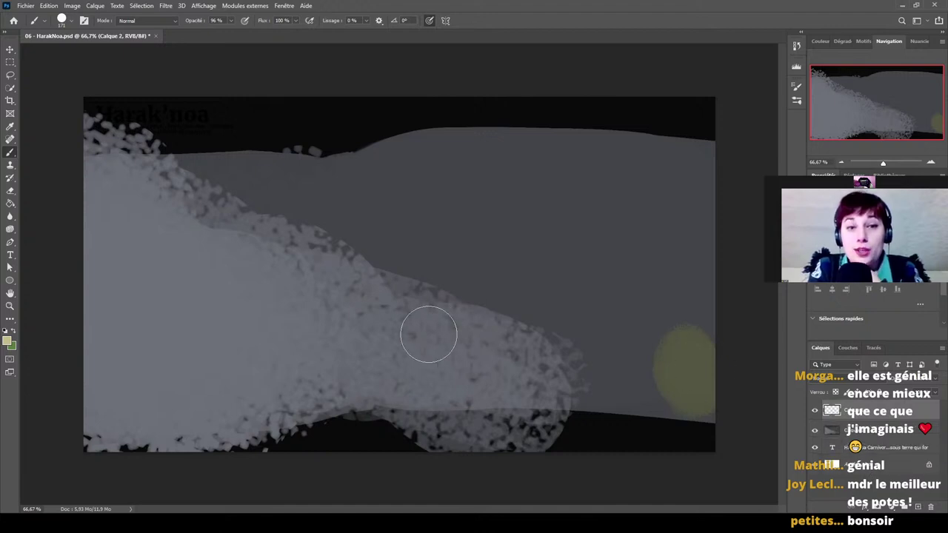
{"action": "mouse_move", "coordinate": [415, 326]}
{"action": "left_mouse_down"}
{"action": "mouse_move", "coordinate": [434, 345]}
{"action": "mouse_move", "coordinate": [468, 338]}
{"action": "mouse_move", "coordinate": [423, 347]}
{"action": "mouse_move", "coordinate": [454, 312]}
{"action": "left_mouse_up"}
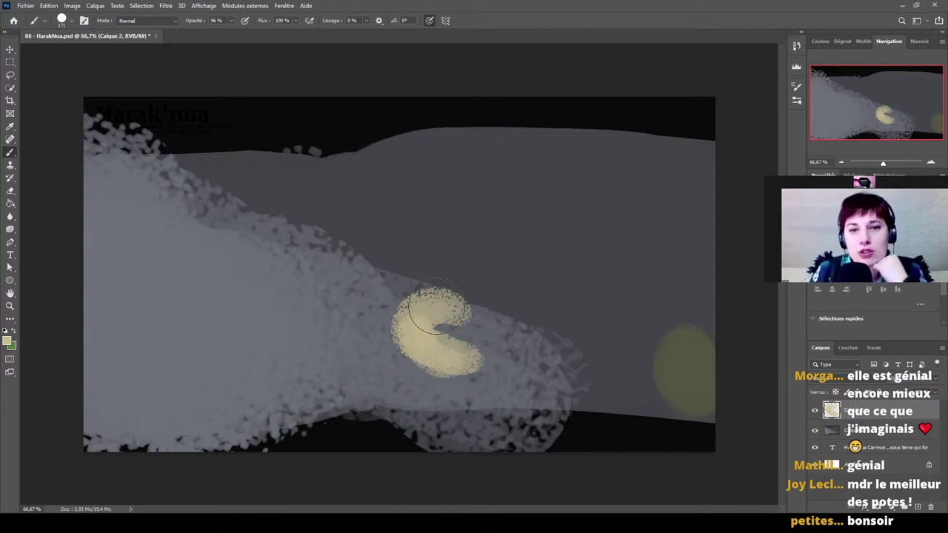
{"action": "mouse_move", "coordinate": [450, 313]}
{"action": "left_mouse_down"}
{"action": "mouse_move", "coordinate": [419, 340]}
{"action": "mouse_move", "coordinate": [450, 299]}
{"action": "mouse_move", "coordinate": [471, 343]}
{"action": "mouse_move", "coordinate": [450, 343]}
{"action": "mouse_move", "coordinate": [413, 320]}
{"action": "mouse_move", "coordinate": [439, 309]}
{"action": "mouse_move", "coordinate": [420, 317]}
{"action": "mouse_move", "coordinate": [479, 334]}
{"action": "mouse_move", "coordinate": [442, 294]}
{"action": "mouse_move", "coordinate": [472, 357]}
{"action": "left_mouse_up"}
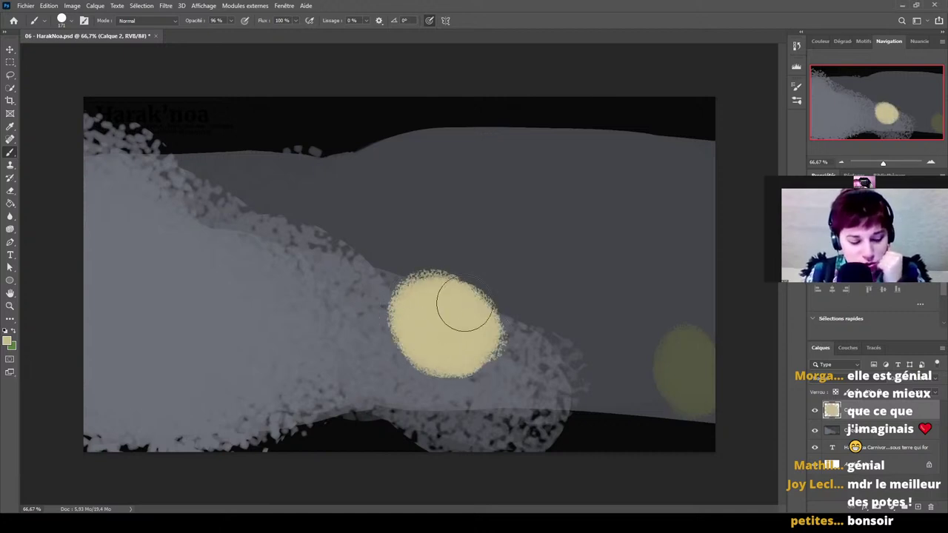
{"action": "mouse_move", "coordinate": [406, 320]}
{"action": "left_mouse_down"}
{"action": "mouse_move", "coordinate": [427, 345]}
{"action": "mouse_move", "coordinate": [463, 339]}
{"action": "mouse_move", "coordinate": [422, 321]}
{"action": "mouse_move", "coordinate": [441, 303]}
{"action": "mouse_move", "coordinate": [408, 281]}
{"action": "mouse_move", "coordinate": [404, 292]}
{"action": "mouse_move", "coordinate": [385, 271]}
{"action": "mouse_move", "coordinate": [379, 286]}
{"action": "mouse_move", "coordinate": [381, 275]}
{"action": "left_mouse_up"}
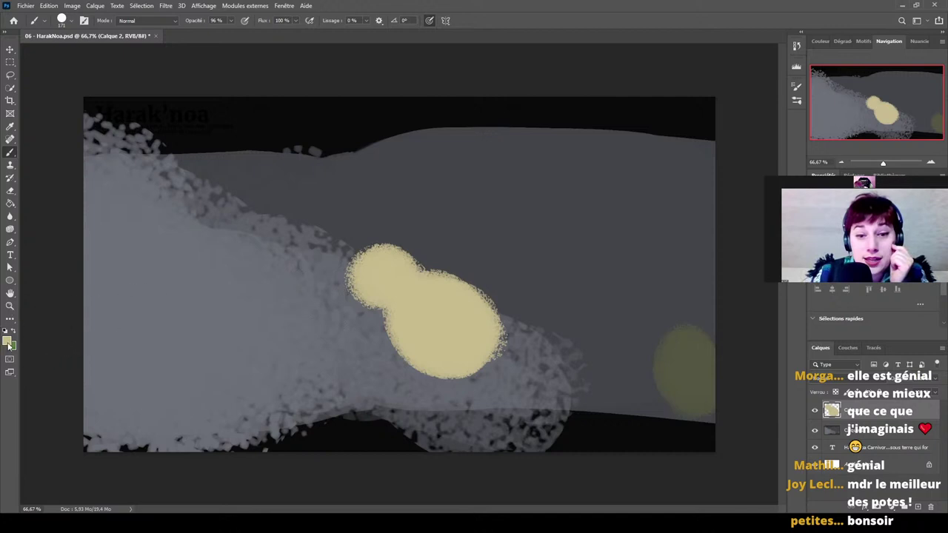
Paint a thin dark olive-brown beak pointing left from the creature's head.
{"action": "key", "text": "i"}
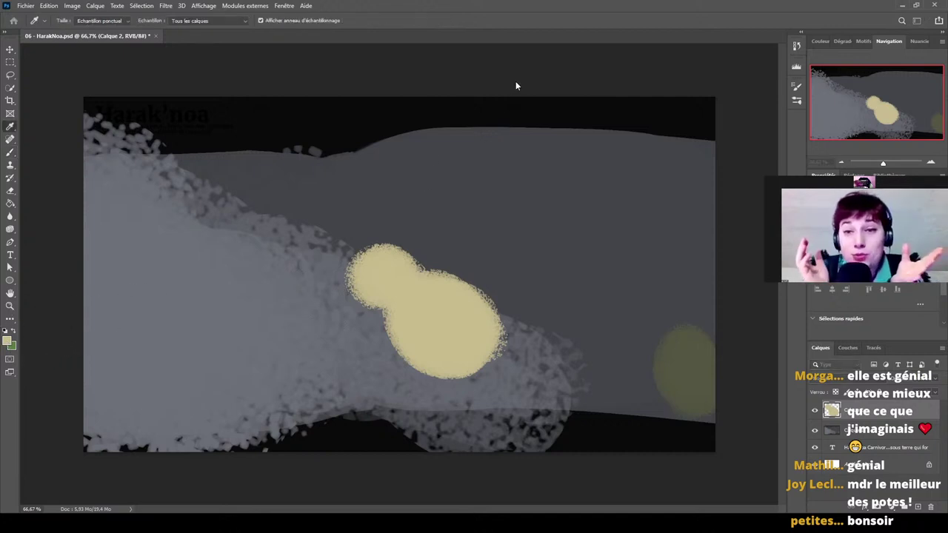
{"action": "key", "text": "b"}
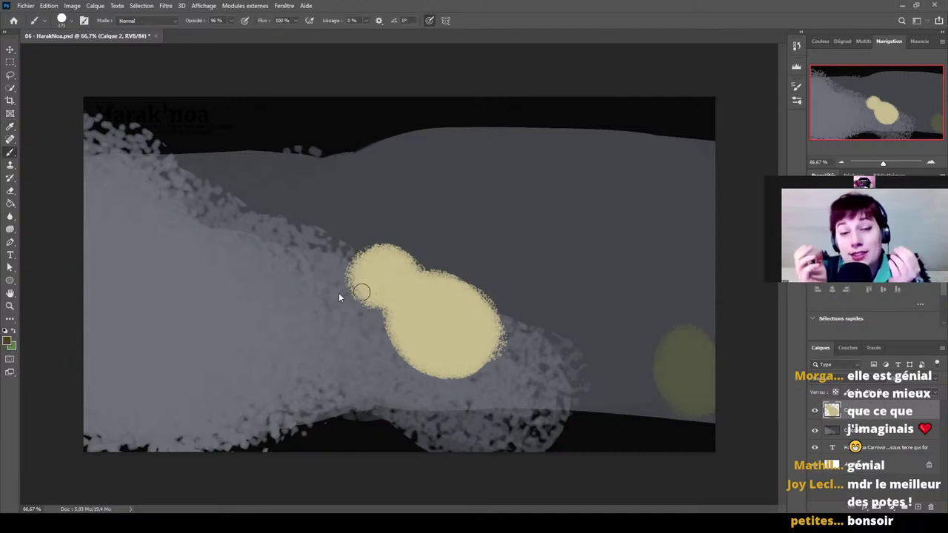
{"action": "left_click_drag", "start_coordinate": [361, 260], "coordinate": [326, 279]}
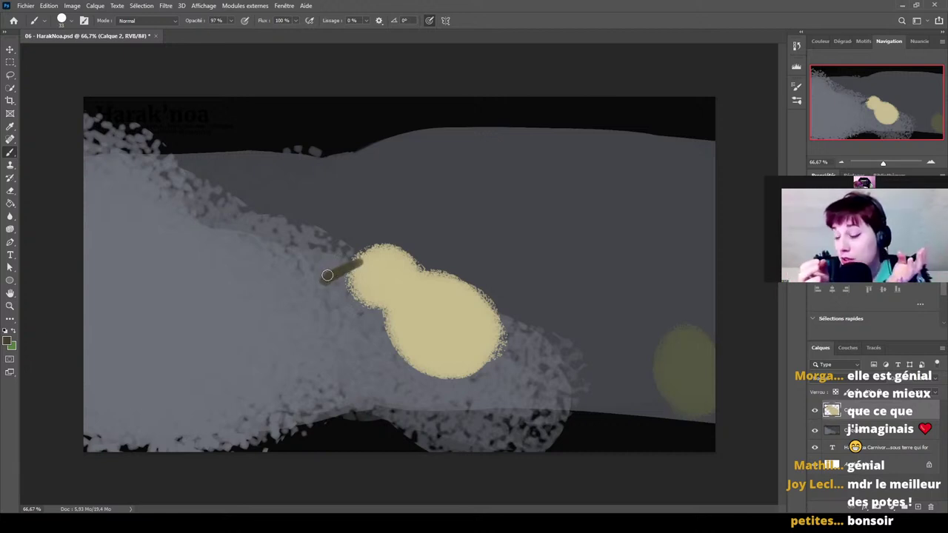
{"action": "mouse_move", "coordinate": [335, 273]}
{"action": "left_mouse_down"}
{"action": "mouse_move", "coordinate": [320, 280]}
{"action": "mouse_move", "coordinate": [345, 286]}
{"action": "mouse_move", "coordinate": [297, 285]}
{"action": "mouse_move", "coordinate": [357, 268]}
{"action": "mouse_move", "coordinate": [367, 275]}
{"action": "left_mouse_up"}
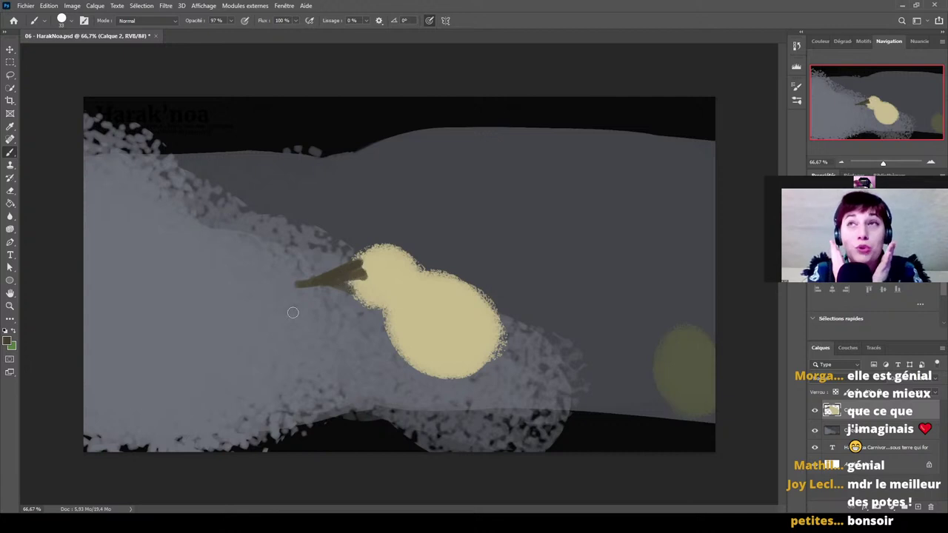
Set the brush opacity to 100% and fill out the beak as a solid brown cone widening towards the head.
{"action": "left_click", "coordinate": [231, 21]}
{"action": "left_click_drag", "start_coordinate": [233, 38], "coordinate": [258, 43]}
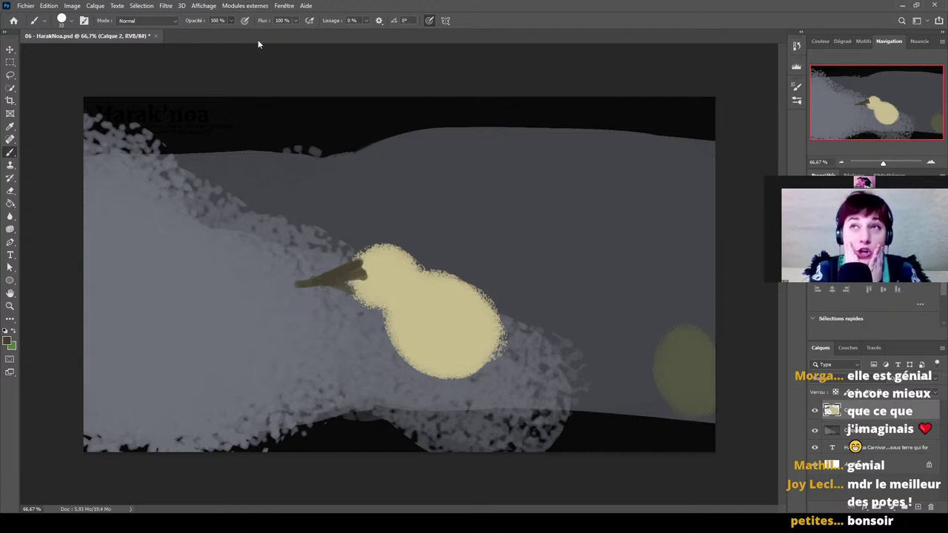
{"action": "scroll", "coordinate": [319, 259], "scroll_direction": "up", "scroll_amount": 2}
{"action": "scroll", "coordinate": [337, 239], "scroll_direction": "up", "scroll_amount": 3}
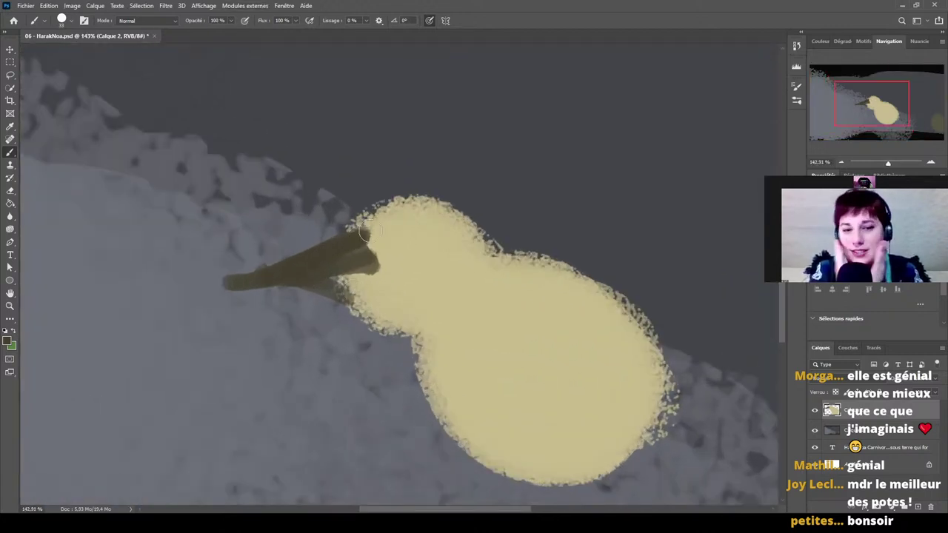
{"action": "mouse_move", "coordinate": [374, 224]}
{"action": "left_mouse_down"}
{"action": "mouse_move", "coordinate": [353, 254]}
{"action": "mouse_move", "coordinate": [372, 223]}
{"action": "mouse_move", "coordinate": [321, 264]}
{"action": "mouse_move", "coordinate": [360, 261]}
{"action": "mouse_move", "coordinate": [374, 223]}
{"action": "mouse_move", "coordinate": [302, 263]}
{"action": "mouse_move", "coordinate": [316, 253]}
{"action": "mouse_move", "coordinate": [316, 278]}
{"action": "mouse_move", "coordinate": [351, 292]}
{"action": "mouse_move", "coordinate": [364, 272]}
{"action": "mouse_move", "coordinate": [343, 279]}
{"action": "mouse_move", "coordinate": [345, 295]}
{"action": "mouse_move", "coordinate": [255, 280]}
{"action": "mouse_move", "coordinate": [345, 238]}
{"action": "mouse_move", "coordinate": [319, 271]}
{"action": "mouse_move", "coordinate": [330, 266]}
{"action": "mouse_move", "coordinate": [289, 275]}
{"action": "mouse_move", "coordinate": [336, 274]}
{"action": "mouse_move", "coordinate": [236, 283]}
{"action": "left_mouse_up"}
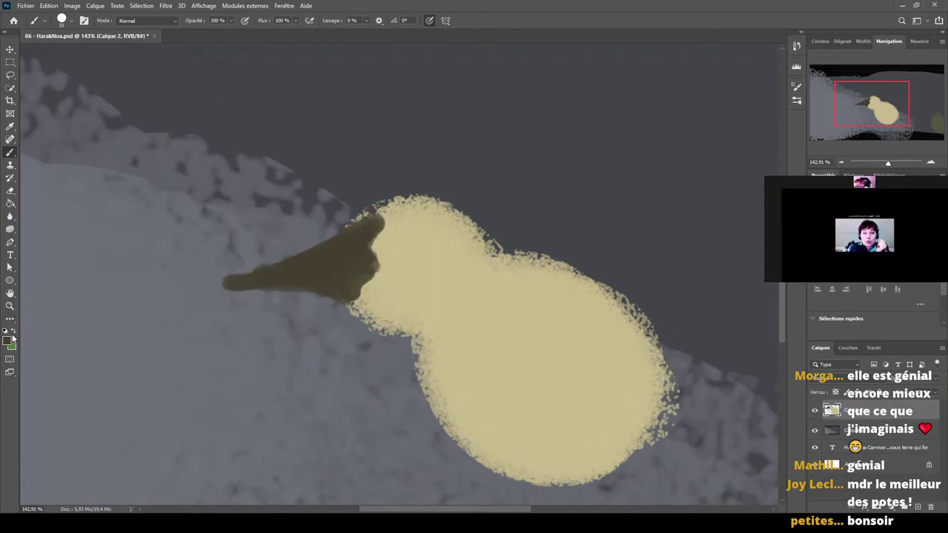
Darken the beak's tip with near-black strokes and paint a large round near-black eye just behind the beak's base.
{"action": "key", "text": "i"}
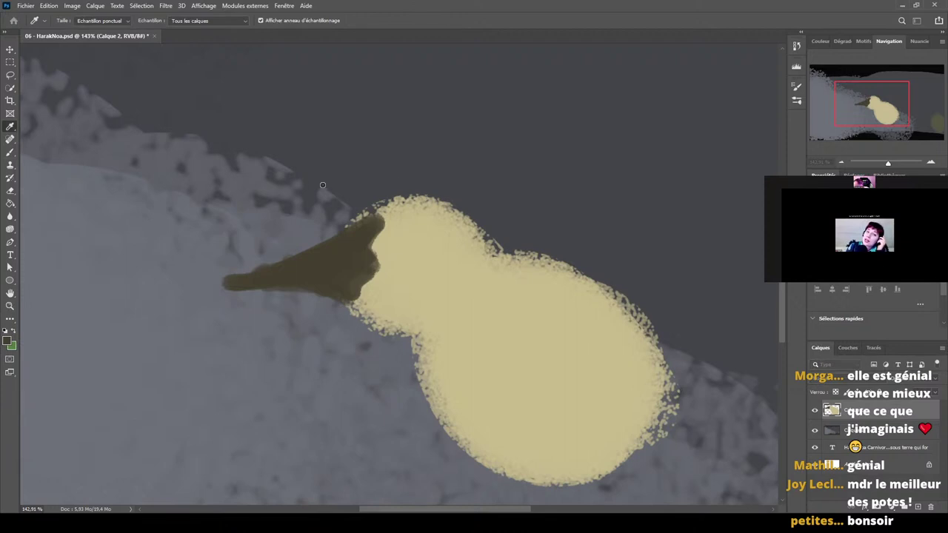
{"action": "key", "text": "b"}
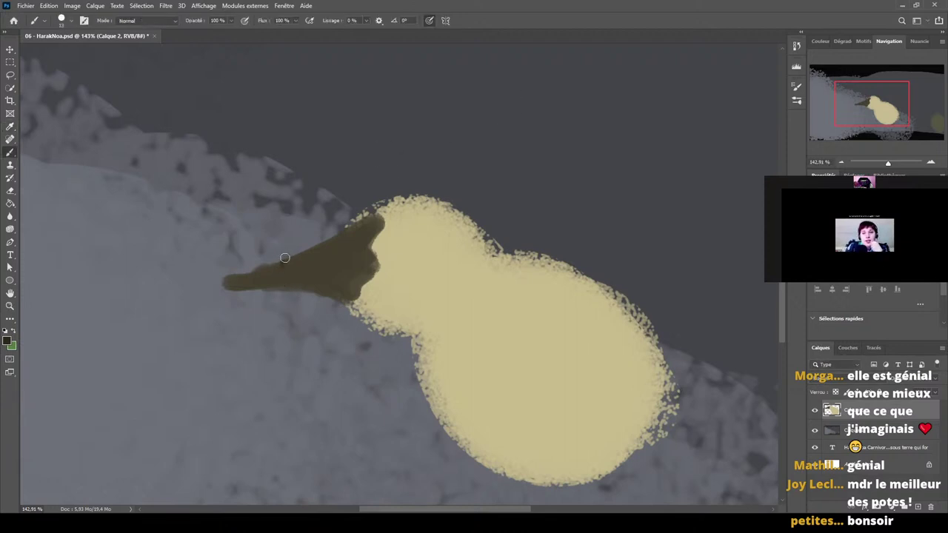
{"action": "mouse_move", "coordinate": [288, 259]}
{"action": "left_mouse_down"}
{"action": "mouse_move", "coordinate": [226, 288]}
{"action": "mouse_move", "coordinate": [269, 282]}
{"action": "mouse_move", "coordinate": [258, 288]}
{"action": "mouse_move", "coordinate": [278, 272]}
{"action": "mouse_move", "coordinate": [269, 286]}
{"action": "mouse_move", "coordinate": [259, 286]}
{"action": "mouse_move", "coordinate": [262, 276]}
{"action": "mouse_move", "coordinate": [251, 286]}
{"action": "mouse_move", "coordinate": [271, 267]}
{"action": "mouse_move", "coordinate": [260, 288]}
{"action": "mouse_move", "coordinate": [224, 284]}
{"action": "mouse_move", "coordinate": [234, 276]}
{"action": "mouse_move", "coordinate": [229, 283]}
{"action": "mouse_move", "coordinate": [268, 283]}
{"action": "left_mouse_up"}
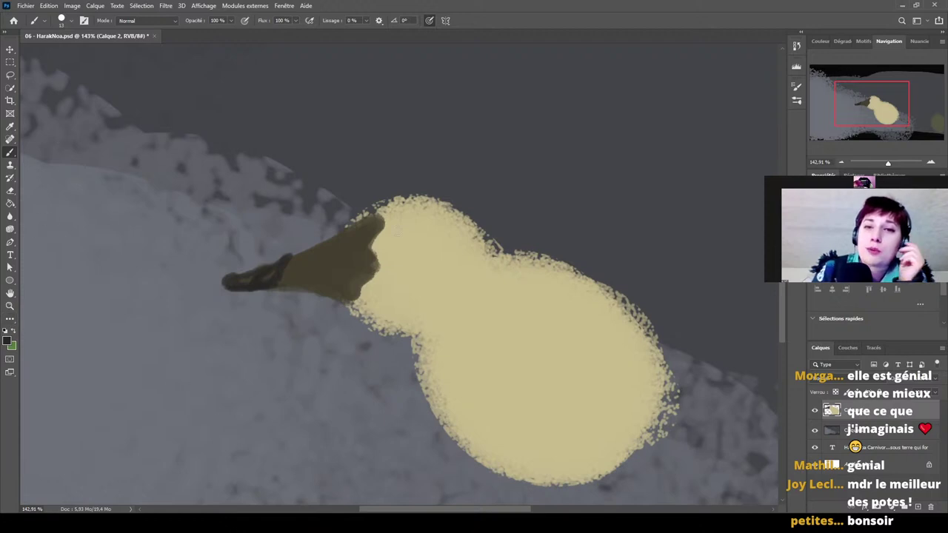
{"action": "mouse_move", "coordinate": [386, 240]}
{"action": "left_mouse_down"}
{"action": "mouse_move", "coordinate": [426, 237]}
{"action": "mouse_move", "coordinate": [414, 236]}
{"action": "mouse_move", "coordinate": [421, 230]}
{"action": "mouse_move", "coordinate": [400, 260]}
{"action": "mouse_move", "coordinate": [430, 239]}
{"action": "mouse_move", "coordinate": [402, 262]}
{"action": "mouse_move", "coordinate": [395, 233]}
{"action": "mouse_move", "coordinate": [390, 247]}
{"action": "mouse_move", "coordinate": [422, 230]}
{"action": "mouse_move", "coordinate": [417, 260]}
{"action": "mouse_move", "coordinate": [405, 257]}
{"action": "mouse_move", "coordinate": [411, 241]}
{"action": "mouse_move", "coordinate": [415, 252]}
{"action": "mouse_move", "coordinate": [404, 237]}
{"action": "mouse_move", "coordinate": [412, 245]}
{"action": "mouse_move", "coordinate": [405, 249]}
{"action": "left_mouse_up"}
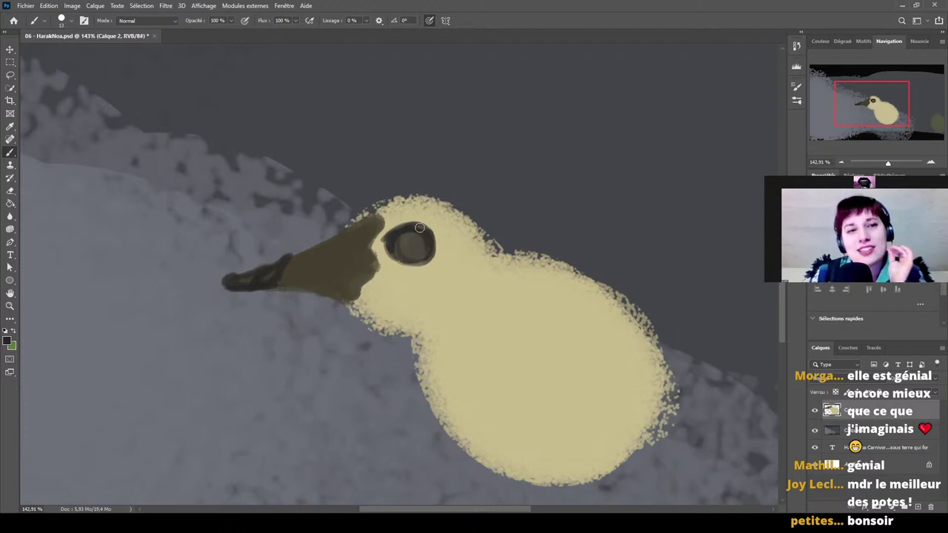
{"action": "mouse_move", "coordinate": [407, 226]}
{"action": "left_mouse_down"}
{"action": "mouse_move", "coordinate": [415, 259]}
{"action": "mouse_move", "coordinate": [406, 229]}
{"action": "mouse_move", "coordinate": [428, 249]}
{"action": "mouse_move", "coordinate": [423, 239]}
{"action": "left_mouse_up"}
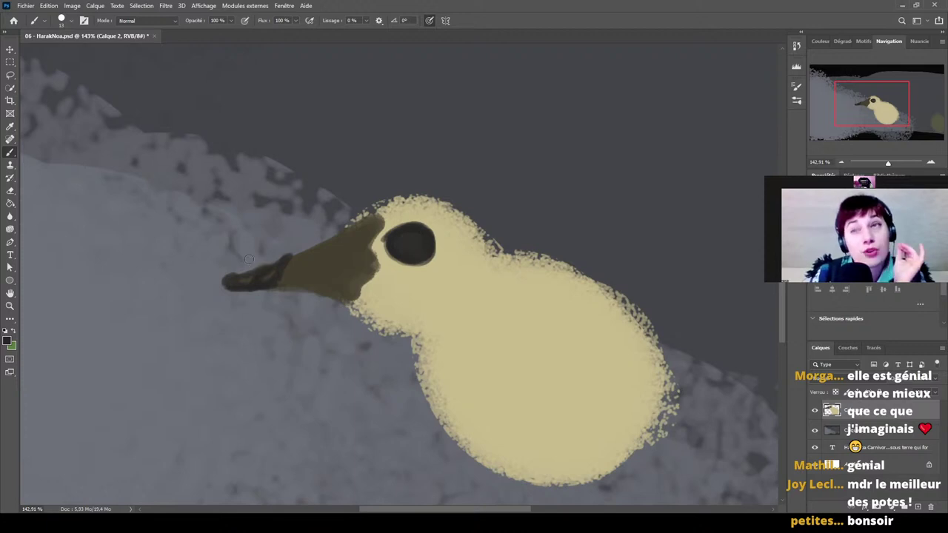
Paint a white highlight in the upper part of the black eye and ring the eye with orange strokes.
{"action": "key", "text": "i"}
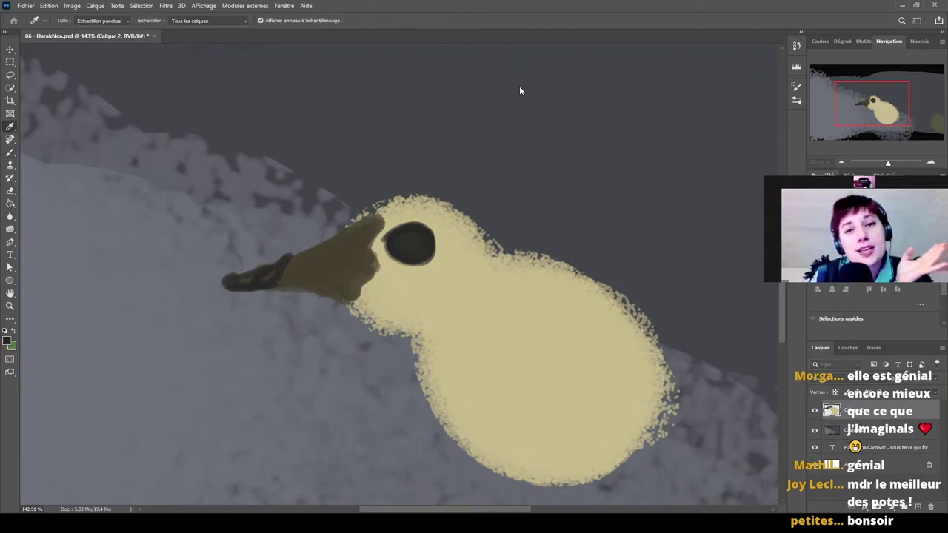
{"action": "key", "text": "b"}
{"action": "left_click_drag", "start_coordinate": [418, 227], "coordinate": [399, 240]}
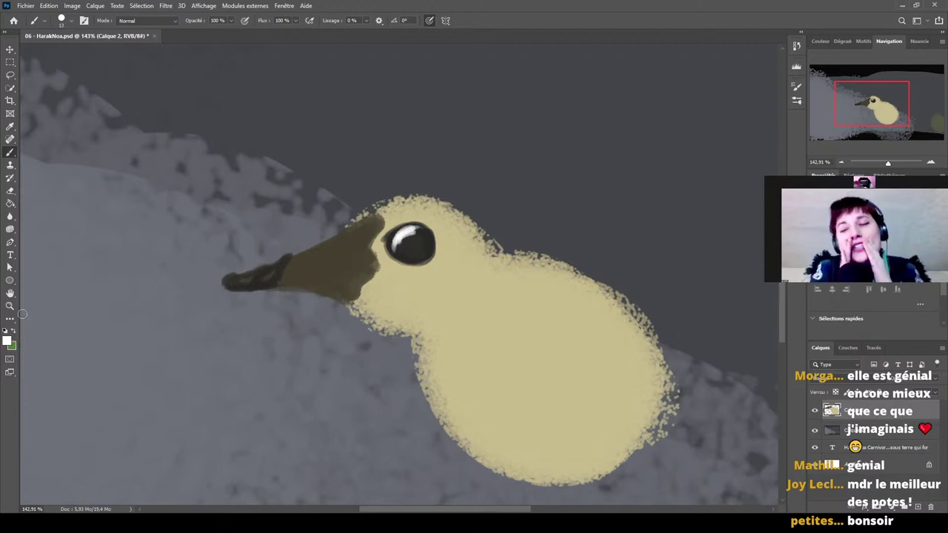
{"action": "key", "text": "i"}
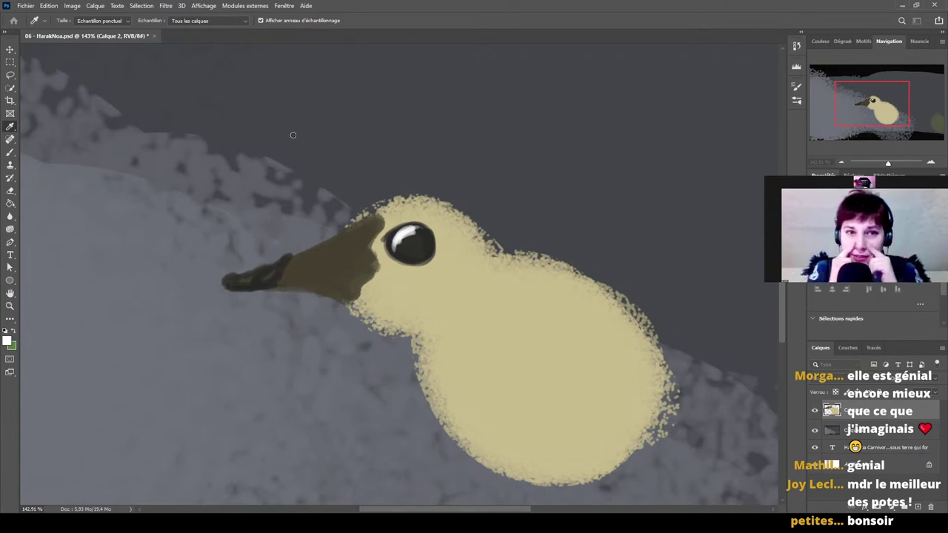
{"action": "key", "text": "b"}
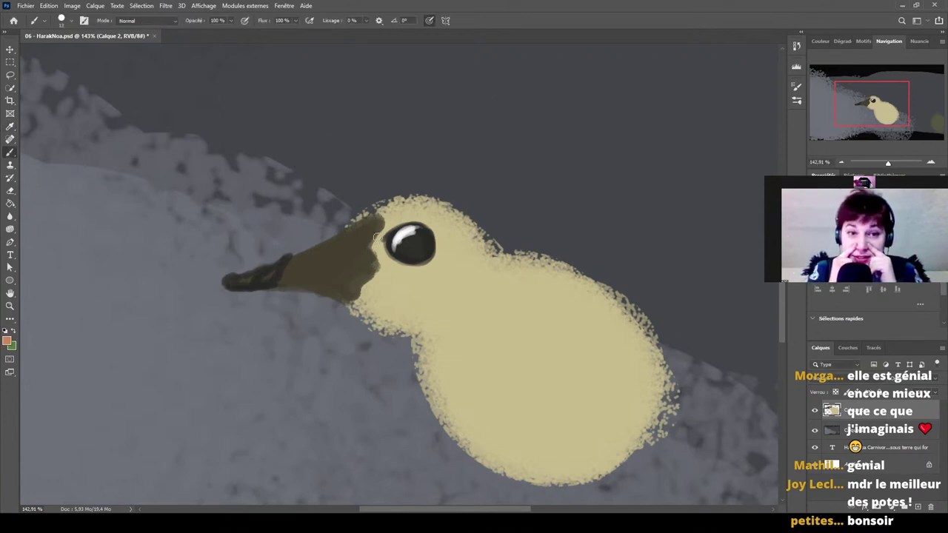
{"action": "mouse_move", "coordinate": [377, 237]}
{"action": "left_mouse_down"}
{"action": "mouse_move", "coordinate": [404, 218]}
{"action": "mouse_move", "coordinate": [386, 227]}
{"action": "mouse_move", "coordinate": [435, 221]}
{"action": "mouse_move", "coordinate": [382, 248]}
{"action": "mouse_move", "coordinate": [393, 262]}
{"action": "mouse_move", "coordinate": [373, 249]}
{"action": "mouse_move", "coordinate": [424, 269]}
{"action": "left_mouse_up"}
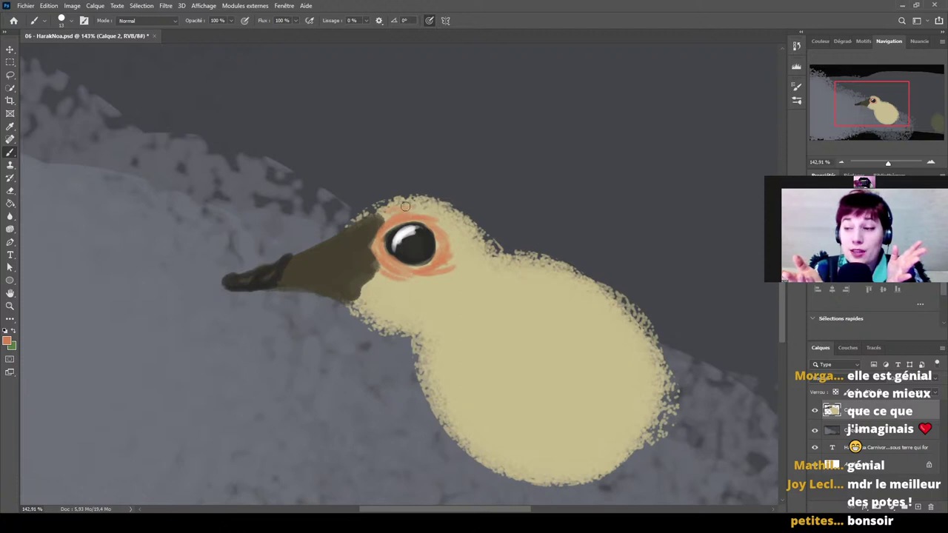
Paint a black line lengthwise through the beak as the mouth opening and darken the beak's edge where it meets the head.
{"action": "key", "text": "i"}
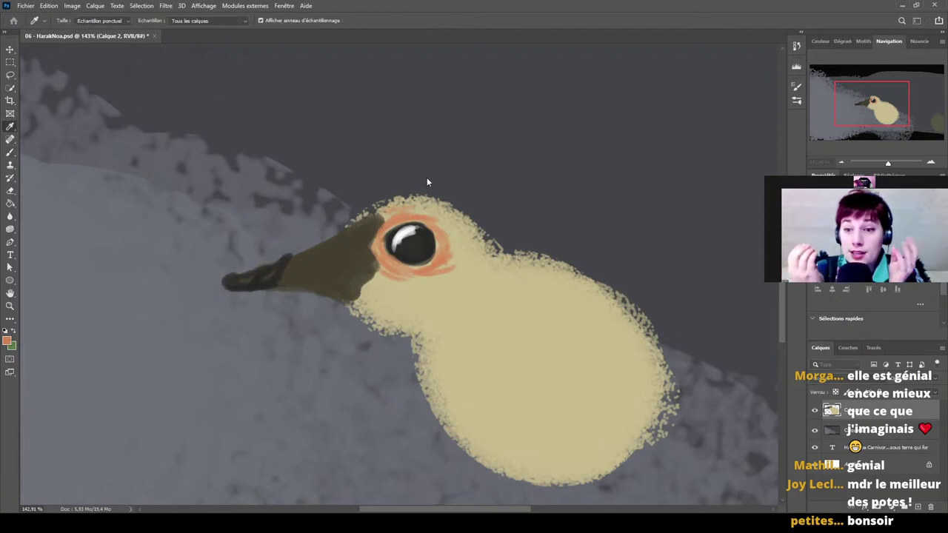
{"action": "left_click", "coordinate": [274, 282]}
{"action": "key", "text": "b"}
{"action": "mouse_move", "coordinate": [274, 282]}
{"action": "left_mouse_down"}
{"action": "mouse_move", "coordinate": [374, 264]}
{"action": "mouse_move", "coordinate": [293, 276]}
{"action": "left_mouse_up"}
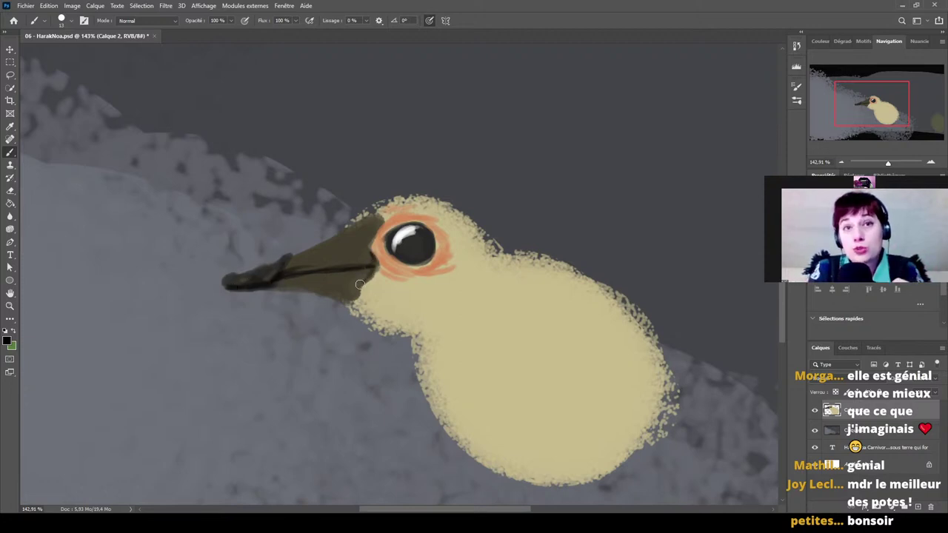
{"action": "left_click_drag", "start_coordinate": [289, 278], "coordinate": [357, 273]}
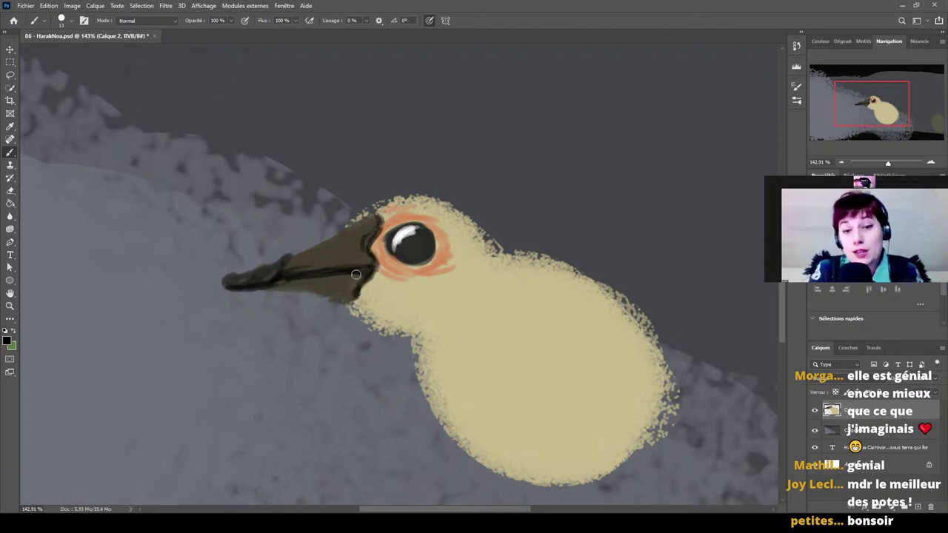
Outline the chin, crown and nape in brown and cover the cheek and back of the head with short brown feather strokes.
{"action": "mouse_move", "coordinate": [354, 304]}
{"action": "left_mouse_down"}
{"action": "mouse_move", "coordinate": [382, 321]}
{"action": "mouse_move", "coordinate": [437, 325]}
{"action": "left_mouse_up"}
{"action": "key", "text": "i"}
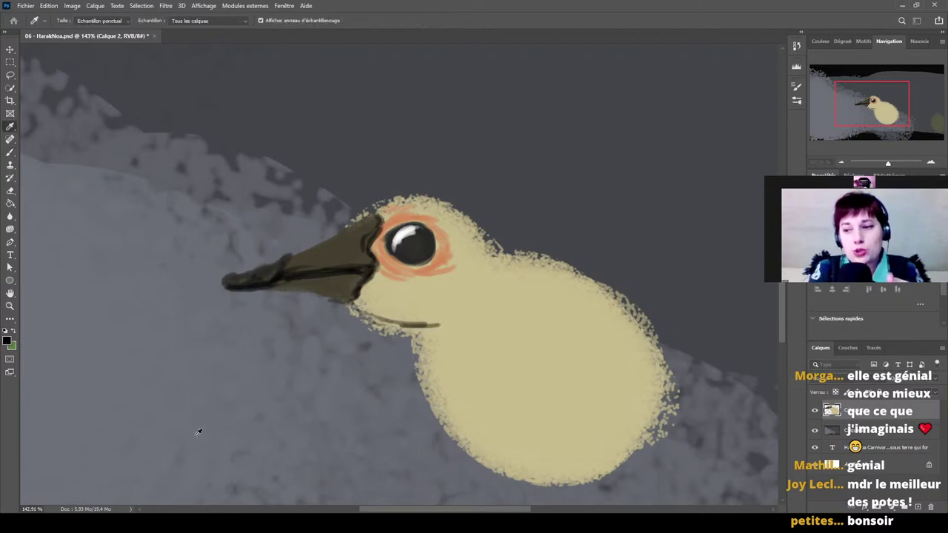
{"action": "left_click", "coordinate": [508, 96]}
{"action": "mouse_move", "coordinate": [367, 311]}
{"action": "left_mouse_down"}
{"action": "mouse_move", "coordinate": [422, 325]}
{"action": "mouse_move", "coordinate": [465, 318]}
{"action": "left_mouse_up"}
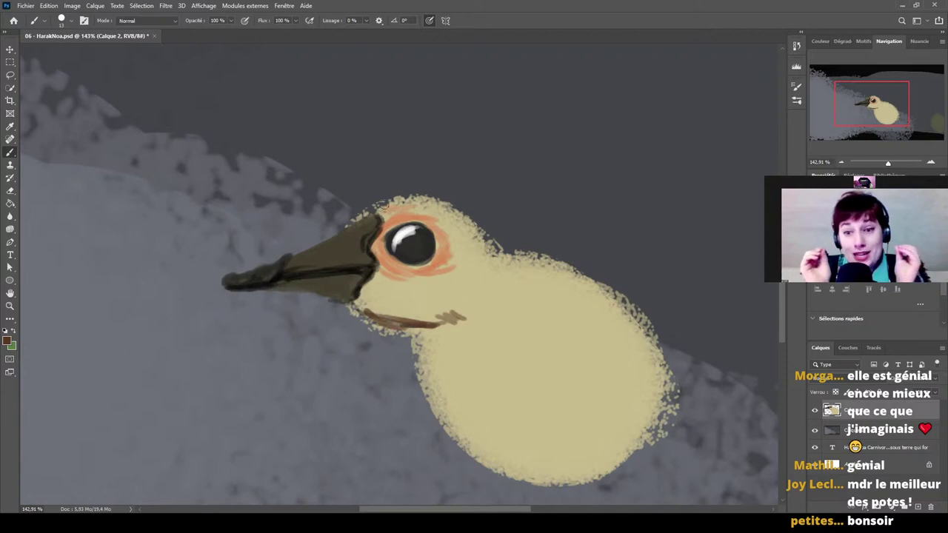
{"action": "mouse_move", "coordinate": [386, 204]}
{"action": "left_mouse_down"}
{"action": "mouse_move", "coordinate": [428, 197]}
{"action": "mouse_move", "coordinate": [480, 229]}
{"action": "mouse_move", "coordinate": [510, 276]}
{"action": "mouse_move", "coordinate": [512, 293]}
{"action": "mouse_move", "coordinate": [491, 318]}
{"action": "mouse_move", "coordinate": [441, 323]}
{"action": "left_mouse_up"}
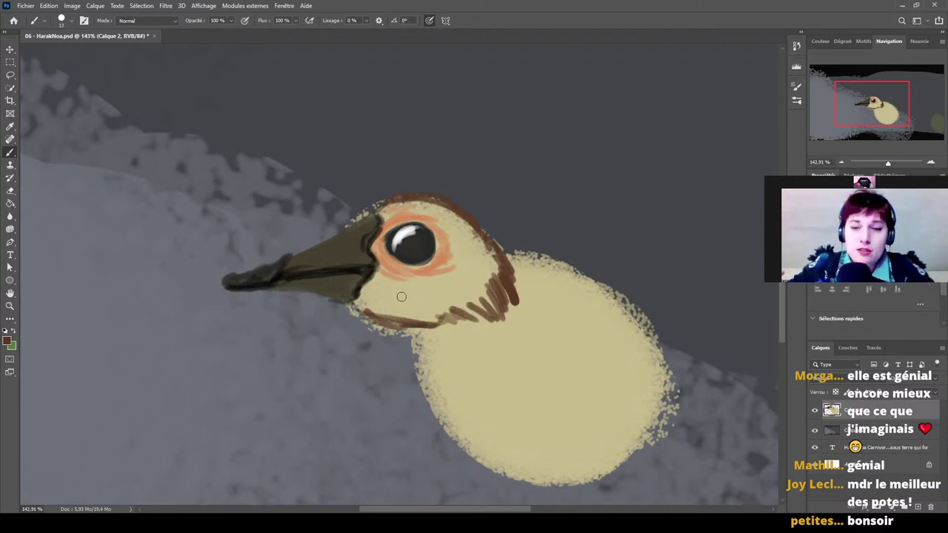
{"action": "mouse_move", "coordinate": [359, 303]}
{"action": "left_mouse_down"}
{"action": "mouse_move", "coordinate": [408, 325]}
{"action": "mouse_move", "coordinate": [411, 315]}
{"action": "mouse_move", "coordinate": [428, 316]}
{"action": "mouse_move", "coordinate": [418, 311]}
{"action": "mouse_move", "coordinate": [435, 316]}
{"action": "mouse_move", "coordinate": [425, 304]}
{"action": "mouse_move", "coordinate": [483, 296]}
{"action": "left_mouse_up"}
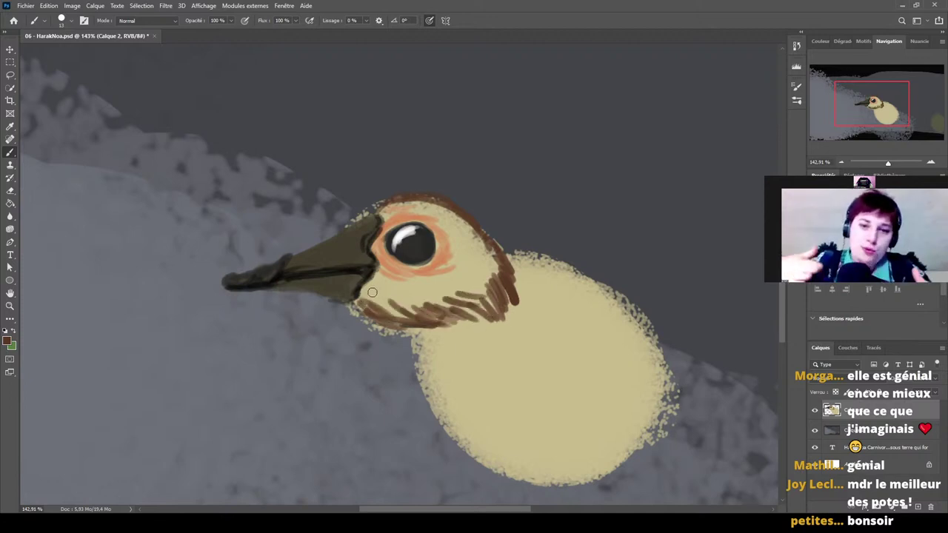
{"action": "mouse_move", "coordinate": [372, 292]}
{"action": "left_mouse_down"}
{"action": "mouse_move", "coordinate": [440, 290]}
{"action": "mouse_move", "coordinate": [496, 266]}
{"action": "mouse_move", "coordinate": [441, 206]}
{"action": "mouse_move", "coordinate": [427, 208]}
{"action": "mouse_move", "coordinate": [485, 259]}
{"action": "mouse_move", "coordinate": [486, 290]}
{"action": "mouse_move", "coordinate": [420, 302]}
{"action": "mouse_move", "coordinate": [433, 329]}
{"action": "left_mouse_up"}
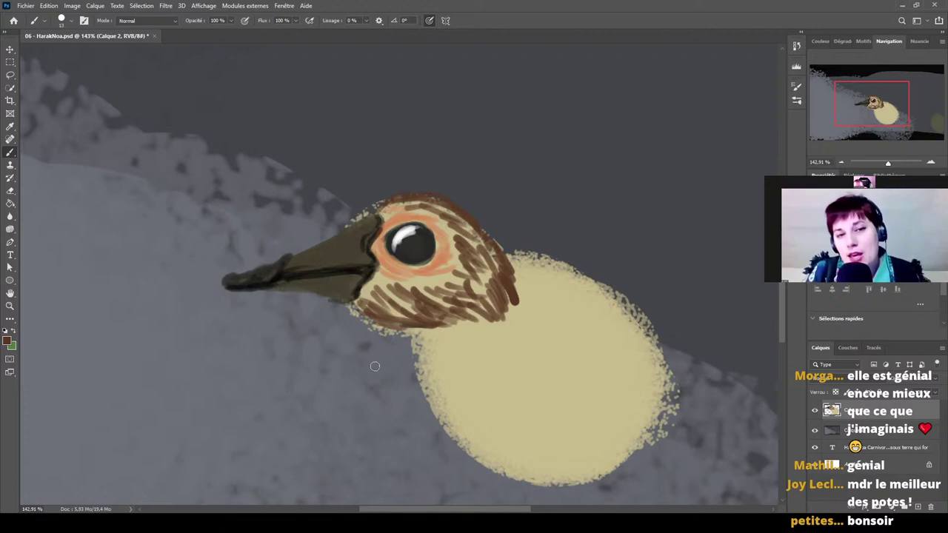
Pick a darker brown and paint the first feather strokes on the upper back and down the front of the chest.
{"action": "key", "text": "i"}
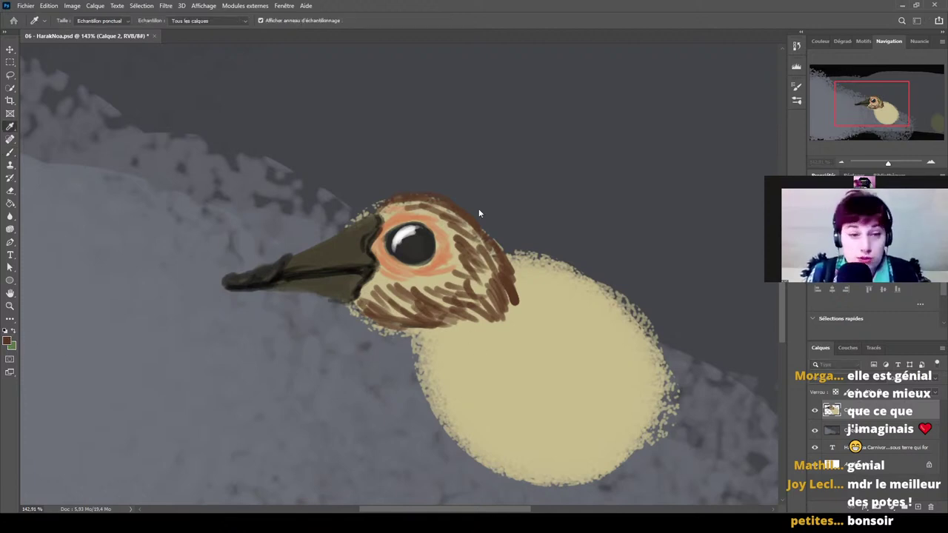
{"action": "key", "text": "b"}
{"action": "mouse_move", "coordinate": [514, 259]}
{"action": "left_mouse_down"}
{"action": "mouse_move", "coordinate": [587, 282]}
{"action": "mouse_move", "coordinate": [536, 266]}
{"action": "mouse_move", "coordinate": [600, 299]}
{"action": "mouse_move", "coordinate": [563, 305]}
{"action": "left_mouse_up"}
{"action": "mouse_move", "coordinate": [518, 280]}
{"action": "left_mouse_down"}
{"action": "mouse_move", "coordinate": [567, 333]}
{"action": "mouse_move", "coordinate": [563, 342]}
{"action": "left_mouse_up"}
{"action": "left_click_drag", "start_coordinate": [462, 373], "coordinate": [426, 294]}
{"action": "left_click_drag", "start_coordinate": [386, 252], "coordinate": [394, 308]}
{"action": "left_click_drag", "start_coordinate": [387, 254], "coordinate": [401, 329]}
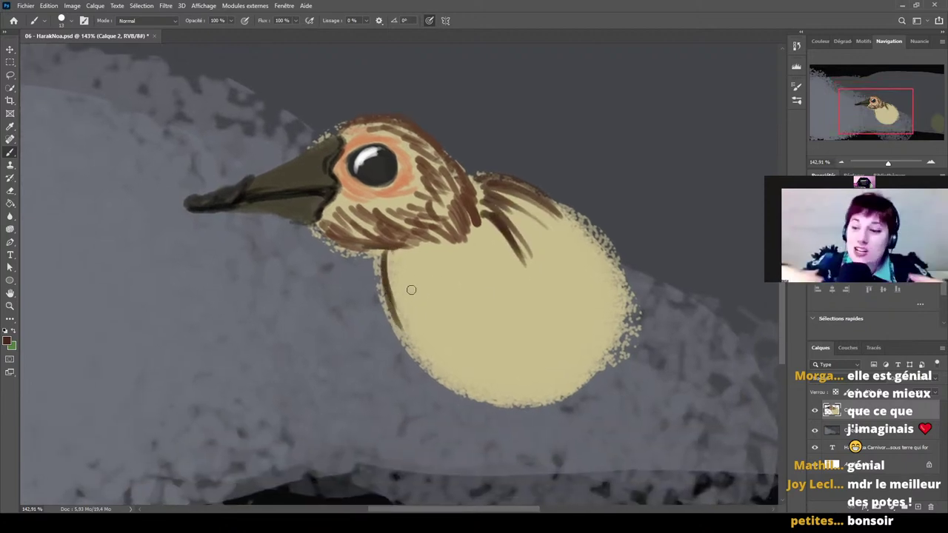
Paint dense, long dark-brown feather strokes along the front of the chest, curving down to the belly.
{"action": "left_click_drag", "start_coordinate": [396, 278], "coordinate": [413, 340]}
{"action": "mouse_move", "coordinate": [401, 296]}
{"action": "left_mouse_down"}
{"action": "mouse_move", "coordinate": [423, 351]}
{"action": "mouse_move", "coordinate": [475, 398]}
{"action": "left_mouse_up"}
{"action": "mouse_move", "coordinate": [400, 260]}
{"action": "left_mouse_down"}
{"action": "mouse_move", "coordinate": [411, 314]}
{"action": "mouse_move", "coordinate": [394, 303]}
{"action": "mouse_move", "coordinate": [424, 333]}
{"action": "left_mouse_up"}
{"action": "left_click_drag", "start_coordinate": [410, 280], "coordinate": [443, 360]}
{"action": "left_click_drag", "start_coordinate": [426, 312], "coordinate": [463, 386]}
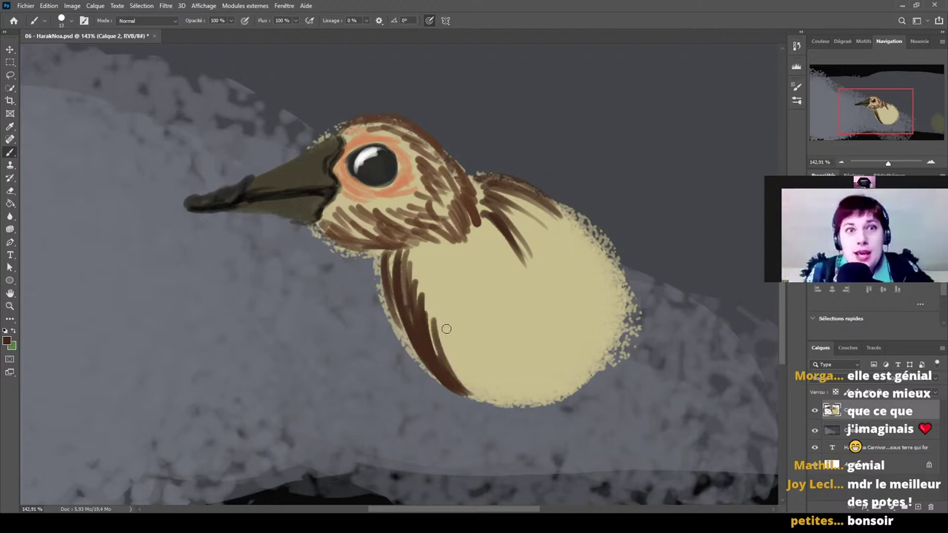
{"action": "left_click_drag", "start_coordinate": [444, 326], "coordinate": [474, 391]}
{"action": "left_click_drag", "start_coordinate": [419, 259], "coordinate": [460, 359]}
{"action": "left_click_drag", "start_coordinate": [449, 311], "coordinate": [489, 400]}
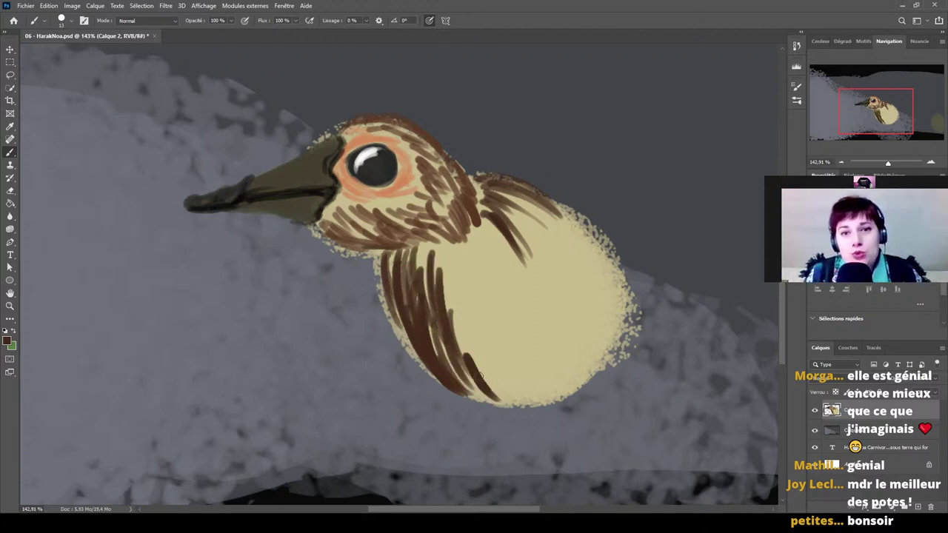
Extend the dark-brown feather strokes from the neck down the flank and along the underside towards the rump.
{"action": "mouse_move", "coordinate": [437, 249]}
{"action": "left_mouse_down"}
{"action": "mouse_move", "coordinate": [444, 295]}
{"action": "mouse_move", "coordinate": [461, 303]}
{"action": "mouse_move", "coordinate": [478, 354]}
{"action": "left_mouse_up"}
{"action": "mouse_move", "coordinate": [469, 256]}
{"action": "left_mouse_down"}
{"action": "mouse_move", "coordinate": [466, 317]}
{"action": "mouse_move", "coordinate": [483, 376]}
{"action": "left_mouse_up"}
{"action": "left_click_drag", "start_coordinate": [475, 335], "coordinate": [511, 405]}
{"action": "left_click_drag", "start_coordinate": [487, 357], "coordinate": [524, 405]}
{"action": "left_click_drag", "start_coordinate": [470, 254], "coordinate": [488, 323]}
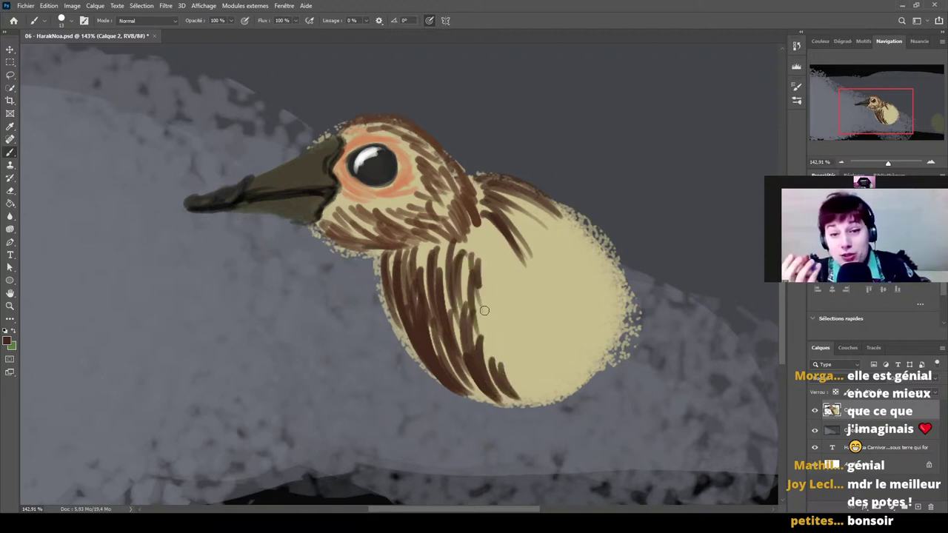
{"action": "left_click_drag", "start_coordinate": [475, 286], "coordinate": [505, 348]}
{"action": "mouse_move", "coordinate": [489, 332]}
{"action": "left_mouse_down"}
{"action": "mouse_move", "coordinate": [506, 378]}
{"action": "mouse_move", "coordinate": [500, 334]}
{"action": "mouse_move", "coordinate": [530, 400]}
{"action": "left_mouse_up"}
{"action": "left_click_drag", "start_coordinate": [505, 329], "coordinate": [545, 393]}
{"action": "left_click_drag", "start_coordinate": [528, 348], "coordinate": [561, 396]}
{"action": "mouse_move", "coordinate": [529, 346]}
{"action": "left_mouse_down"}
{"action": "mouse_move", "coordinate": [560, 378]}
{"action": "mouse_move", "coordinate": [575, 374]}
{"action": "left_mouse_up"}
{"action": "left_click_drag", "start_coordinate": [557, 344], "coordinate": [589, 374]}
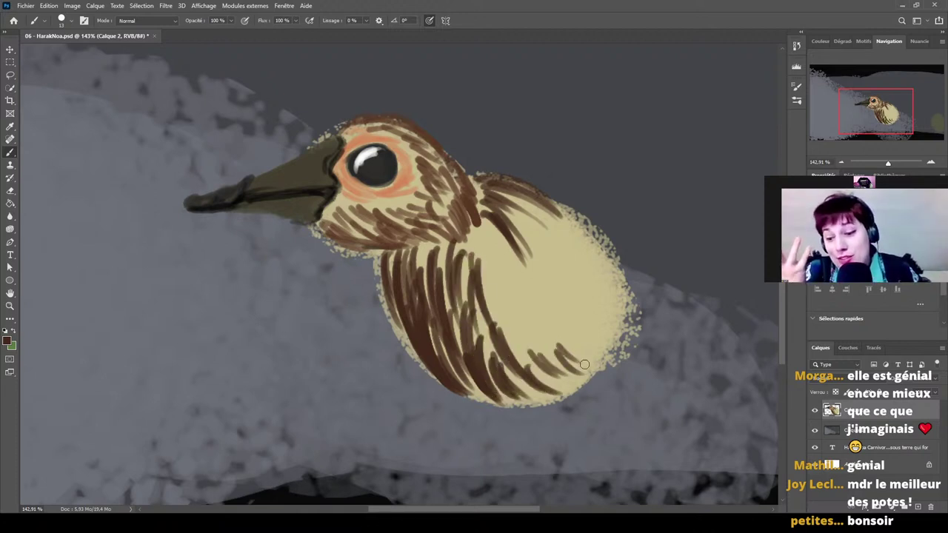
Fill the middle of the body with short, slanted dark-brown feather strokes from the shoulder to the lower rump.
{"action": "left_click_drag", "start_coordinate": [480, 231], "coordinate": [518, 334]}
{"action": "mouse_move", "coordinate": [522, 296]}
{"action": "left_mouse_down"}
{"action": "mouse_move", "coordinate": [540, 342]}
{"action": "mouse_move", "coordinate": [532, 362]}
{"action": "left_mouse_up"}
{"action": "left_click_drag", "start_coordinate": [510, 278], "coordinate": [534, 311]}
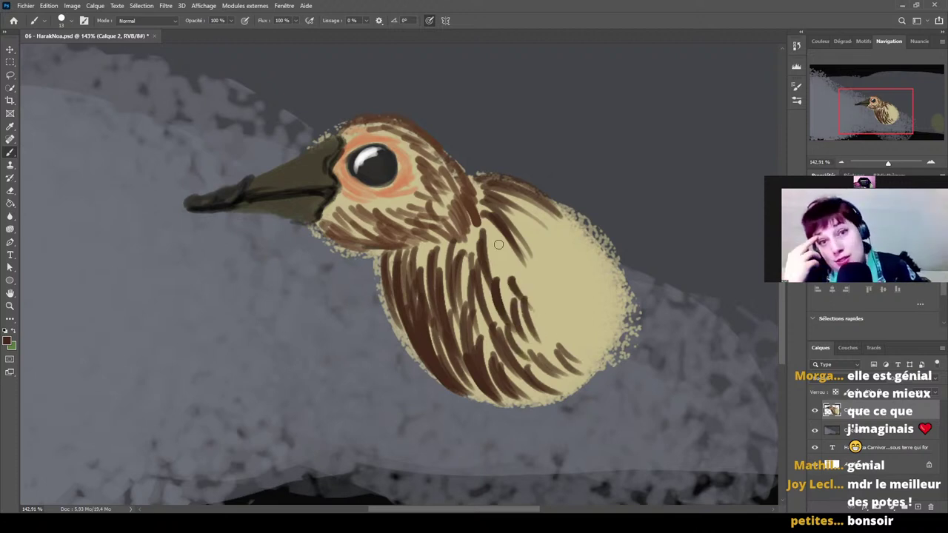
{"action": "left_click_drag", "start_coordinate": [494, 241], "coordinate": [514, 280]}
{"action": "left_click_drag", "start_coordinate": [491, 223], "coordinate": [526, 288]}
{"action": "left_click_drag", "start_coordinate": [513, 246], "coordinate": [548, 311]}
{"action": "left_click_drag", "start_coordinate": [536, 304], "coordinate": [575, 356]}
{"action": "left_click_drag", "start_coordinate": [560, 323], "coordinate": [594, 353]}
{"action": "left_click_drag", "start_coordinate": [561, 302], "coordinate": [598, 350]}
{"action": "left_click_drag", "start_coordinate": [539, 280], "coordinate": [573, 311]}
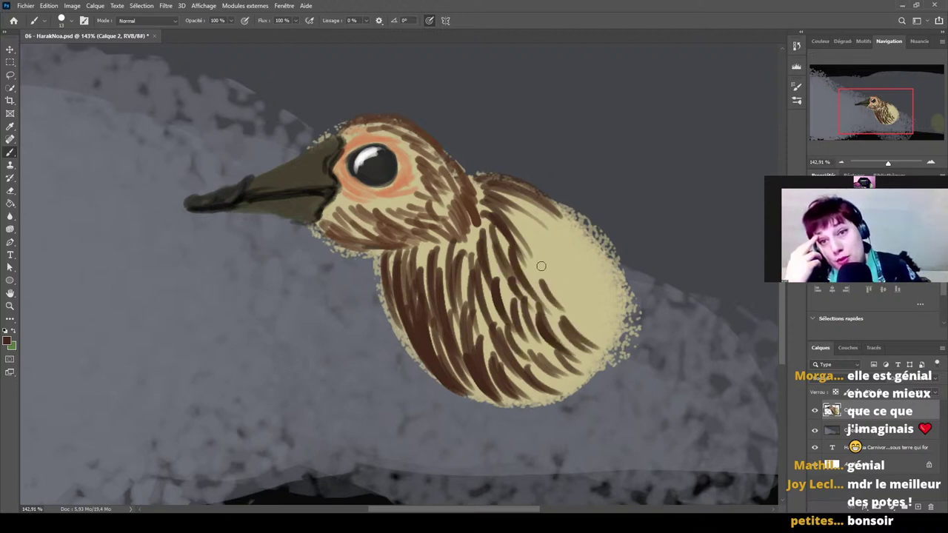
Cover the remaining pale area of the back and rump with dark-brown feather strokes, including the outer edge.
{"action": "left_click_drag", "start_coordinate": [524, 258], "coordinate": [554, 298]}
{"action": "left_click_drag", "start_coordinate": [511, 212], "coordinate": [535, 239]}
{"action": "mouse_move", "coordinate": [518, 215]}
{"action": "left_mouse_down"}
{"action": "mouse_move", "coordinate": [553, 243]}
{"action": "mouse_move", "coordinate": [587, 249]}
{"action": "left_mouse_up"}
{"action": "left_click_drag", "start_coordinate": [551, 207], "coordinate": [619, 289]}
{"action": "left_click_drag", "start_coordinate": [585, 234], "coordinate": [626, 303]}
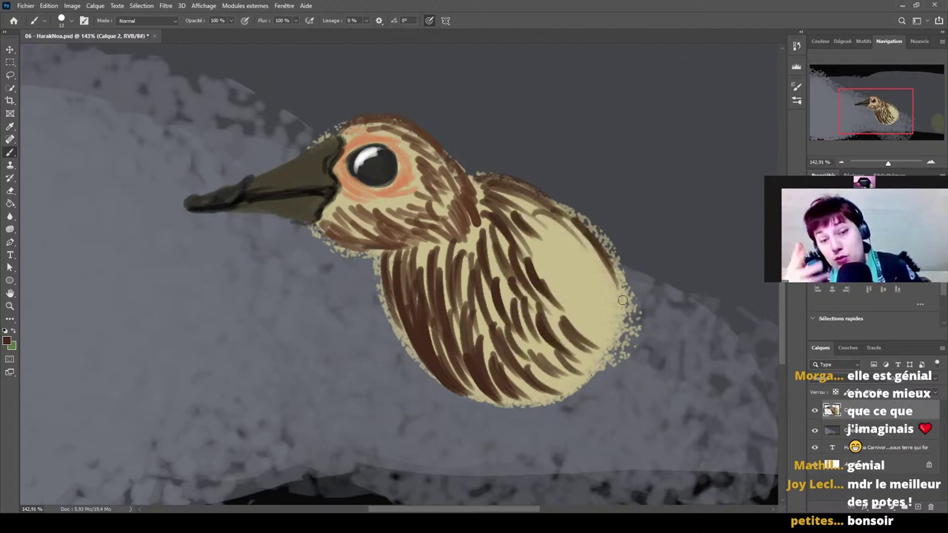
{"action": "left_click_drag", "start_coordinate": [602, 266], "coordinate": [627, 326]}
{"action": "left_click_drag", "start_coordinate": [602, 279], "coordinate": [616, 342]}
{"action": "mouse_move", "coordinate": [589, 300]}
{"action": "left_mouse_down"}
{"action": "mouse_move", "coordinate": [612, 348]}
{"action": "mouse_move", "coordinate": [603, 347]}
{"action": "left_mouse_up"}
{"action": "left_click_drag", "start_coordinate": [548, 274], "coordinate": [580, 319]}
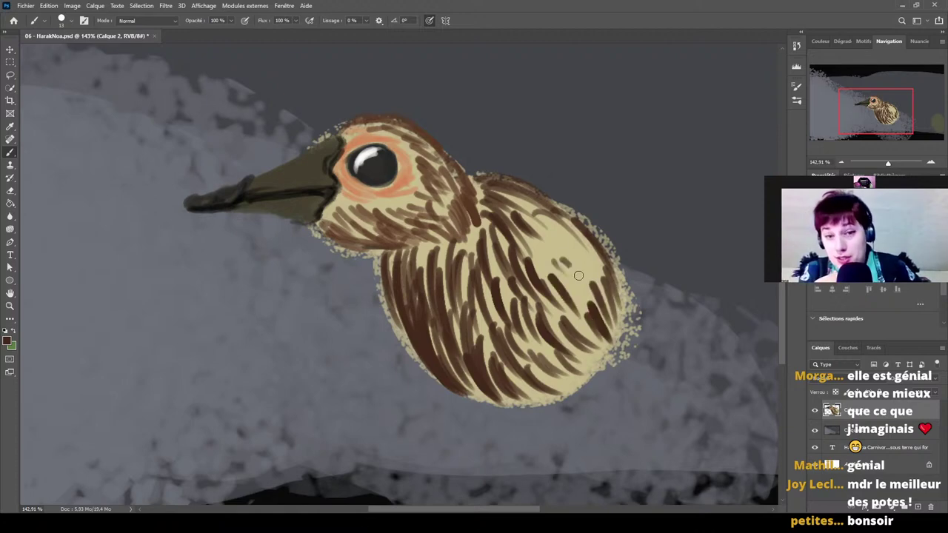
{"action": "left_click_drag", "start_coordinate": [572, 251], "coordinate": [595, 303]}
{"action": "mouse_move", "coordinate": [575, 237]}
{"action": "left_mouse_down"}
{"action": "mouse_move", "coordinate": [602, 287]}
{"action": "mouse_move", "coordinate": [601, 277]}
{"action": "left_mouse_up"}
{"action": "mouse_move", "coordinate": [545, 222]}
{"action": "left_mouse_down"}
{"action": "mouse_move", "coordinate": [574, 250]}
{"action": "mouse_move", "coordinate": [566, 260]}
{"action": "left_mouse_up"}
{"action": "mouse_move", "coordinate": [531, 225]}
{"action": "left_mouse_down"}
{"action": "mouse_move", "coordinate": [565, 277]}
{"action": "mouse_move", "coordinate": [549, 267]}
{"action": "left_mouse_up"}
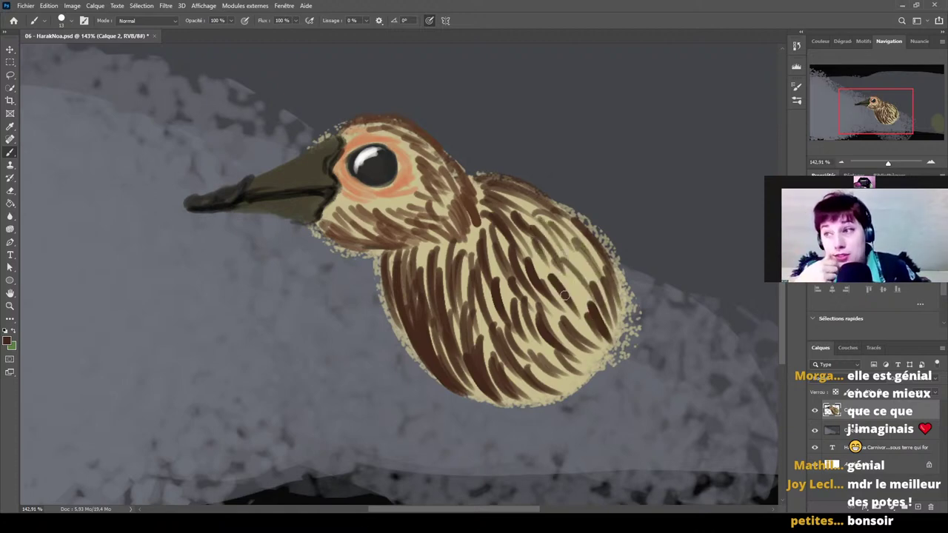
Add more brown feather strokes in the gaps on the upper back, below the neck and on the chest.
{"action": "left_click_drag", "start_coordinate": [511, 191], "coordinate": [536, 213]}
{"action": "mouse_move", "coordinate": [468, 215]}
{"action": "left_mouse_down"}
{"action": "mouse_move", "coordinate": [493, 274]}
{"action": "mouse_move", "coordinate": [478, 273]}
{"action": "left_mouse_up"}
{"action": "left_click_drag", "start_coordinate": [460, 231], "coordinate": [467, 299]}
{"action": "left_click_drag", "start_coordinate": [419, 236], "coordinate": [429, 289]}
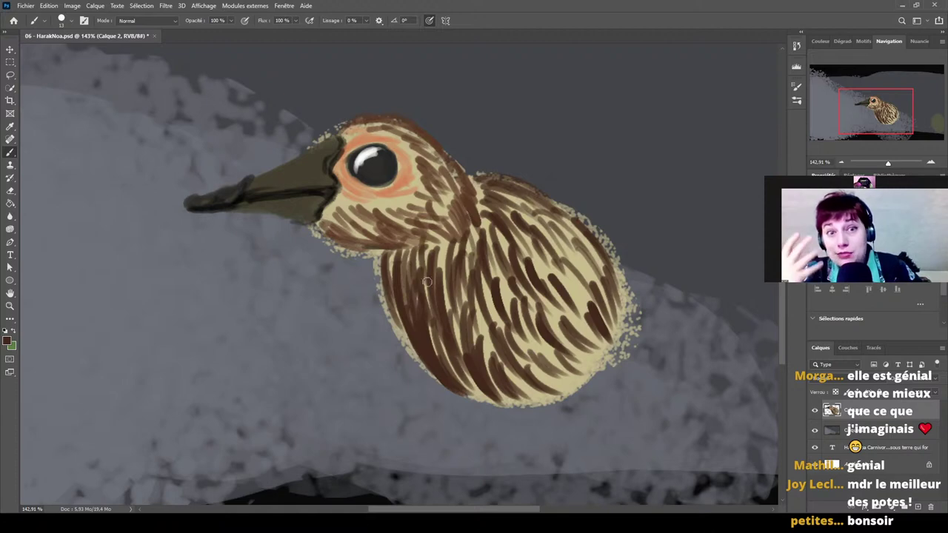
{"action": "mouse_move", "coordinate": [421, 252]}
{"action": "left_mouse_down"}
{"action": "mouse_move", "coordinate": [430, 297]}
{"action": "mouse_move", "coordinate": [463, 346]}
{"action": "left_mouse_up"}
{"action": "left_click_drag", "start_coordinate": [392, 289], "coordinate": [409, 331]}
{"action": "left_click_drag", "start_coordinate": [370, 268], "coordinate": [383, 306]}
{"action": "left_click_drag", "start_coordinate": [390, 259], "coordinate": [406, 326]}
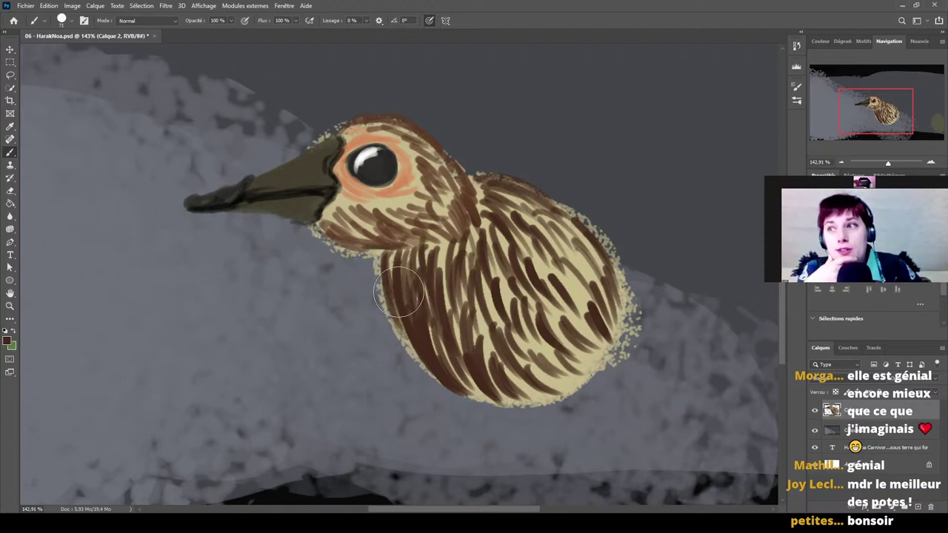
Shade the chest and belly darker brown with a much larger brush, working back along the underside.
{"action": "mouse_move", "coordinate": [393, 282]}
{"action": "left_mouse_down"}
{"action": "mouse_move", "coordinate": [423, 348]}
{"action": "mouse_move", "coordinate": [474, 400]}
{"action": "left_mouse_up"}
{"action": "left_click_drag", "start_coordinate": [414, 304], "coordinate": [474, 388]}
{"action": "left_click_drag", "start_coordinate": [493, 404], "coordinate": [537, 426]}
{"action": "left_click_drag", "start_coordinate": [421, 283], "coordinate": [431, 314]}
{"action": "left_click_drag", "start_coordinate": [430, 317], "coordinate": [436, 351]}
{"action": "left_click_drag", "start_coordinate": [450, 322], "coordinate": [462, 355]}
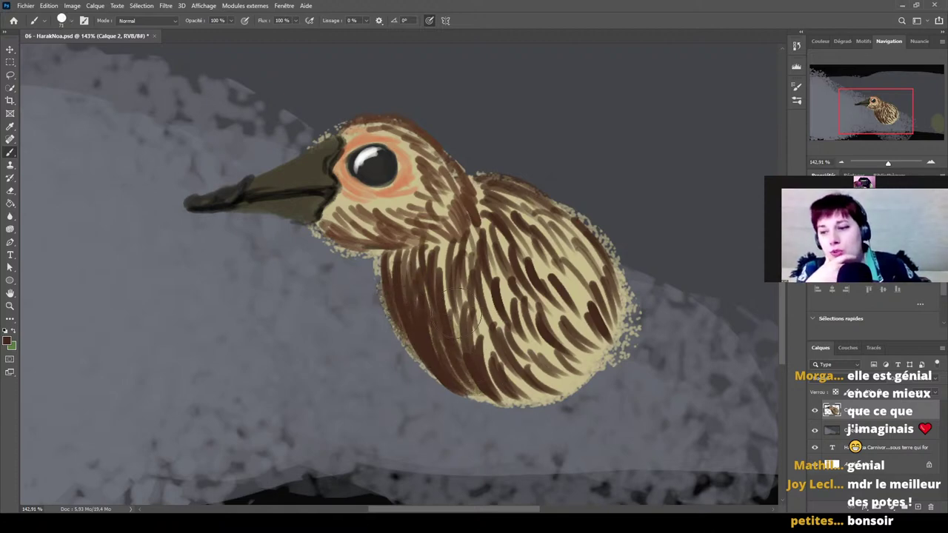
{"action": "left_click_drag", "start_coordinate": [441, 285], "coordinate": [480, 348]}
{"action": "left_click_drag", "start_coordinate": [422, 263], "coordinate": [459, 341]}
{"action": "mouse_move", "coordinate": [437, 319]}
{"action": "left_mouse_down"}
{"action": "mouse_move", "coordinate": [489, 374]}
{"action": "mouse_move", "coordinate": [522, 386]}
{"action": "left_mouse_up"}
{"action": "left_click_drag", "start_coordinate": [563, 370], "coordinate": [481, 318]}
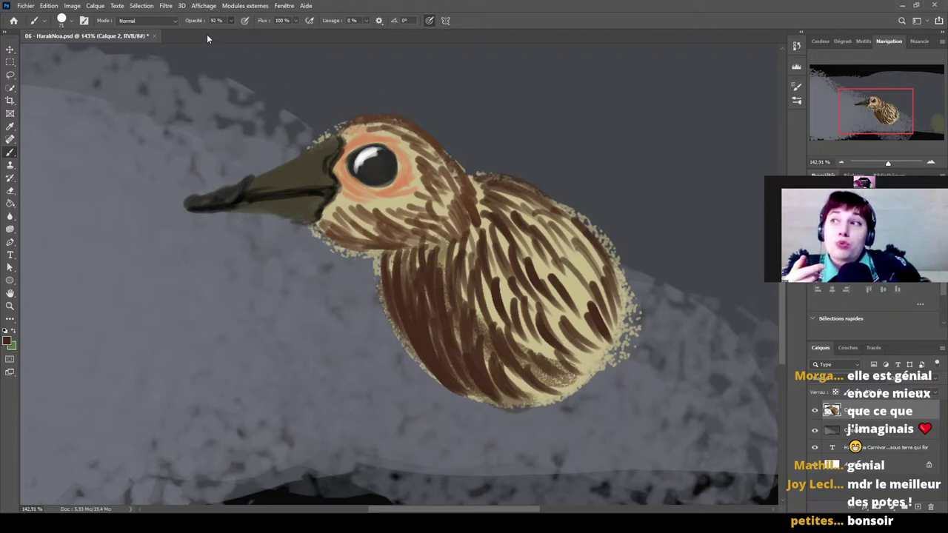
Lower the brush opacity to 45% and glaze brown over the body, cheek and back of the head to blend the feather strokes.
{"action": "key", "text": "4"}
{"action": "key", "text": "5"}
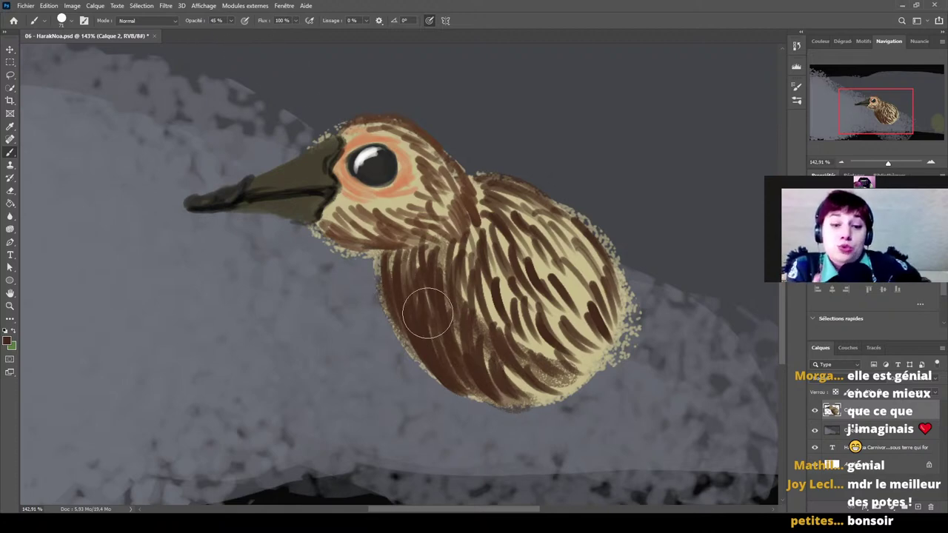
{"action": "mouse_move", "coordinate": [523, 376]}
{"action": "left_mouse_down"}
{"action": "mouse_move", "coordinate": [480, 352]}
{"action": "mouse_move", "coordinate": [505, 394]}
{"action": "mouse_move", "coordinate": [464, 263]}
{"action": "mouse_move", "coordinate": [548, 326]}
{"action": "mouse_move", "coordinate": [497, 281]}
{"action": "mouse_move", "coordinate": [355, 229]}
{"action": "mouse_move", "coordinate": [414, 222]}
{"action": "mouse_move", "coordinate": [385, 200]}
{"action": "mouse_move", "coordinate": [445, 285]}
{"action": "mouse_move", "coordinate": [445, 363]}
{"action": "mouse_move", "coordinate": [526, 382]}
{"action": "mouse_move", "coordinate": [571, 370]}
{"action": "mouse_move", "coordinate": [570, 347]}
{"action": "left_mouse_up"}
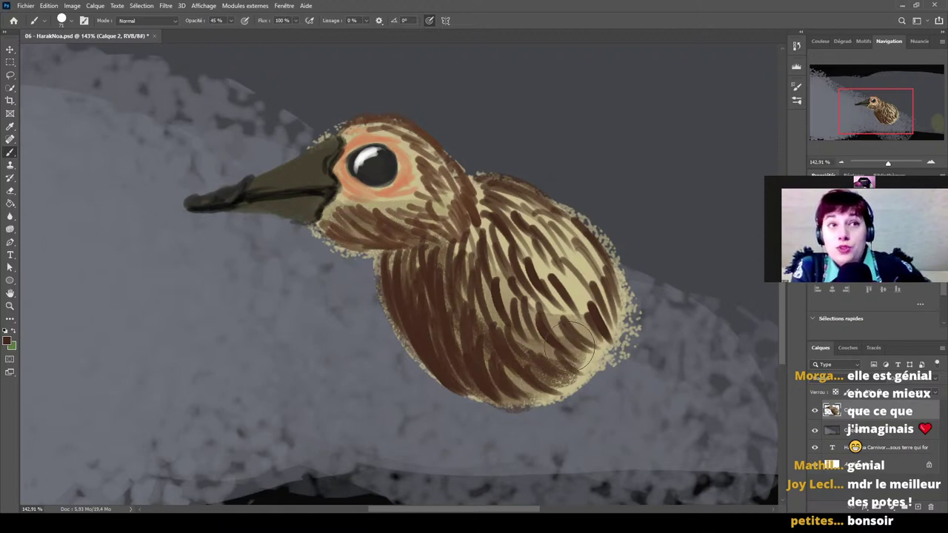
{"action": "mouse_move", "coordinate": [523, 379]}
{"action": "left_mouse_down"}
{"action": "mouse_move", "coordinate": [615, 326]}
{"action": "mouse_move", "coordinate": [533, 370]}
{"action": "mouse_move", "coordinate": [514, 316]}
{"action": "mouse_move", "coordinate": [593, 297]}
{"action": "mouse_move", "coordinate": [526, 237]}
{"action": "mouse_move", "coordinate": [442, 215]}
{"action": "mouse_move", "coordinate": [326, 214]}
{"action": "mouse_move", "coordinate": [430, 207]}
{"action": "mouse_move", "coordinate": [442, 181]}
{"action": "mouse_move", "coordinate": [482, 214]}
{"action": "mouse_move", "coordinate": [552, 245]}
{"action": "mouse_move", "coordinate": [600, 304]}
{"action": "mouse_move", "coordinate": [593, 270]}
{"action": "mouse_move", "coordinate": [574, 349]}
{"action": "mouse_move", "coordinate": [585, 296]}
{"action": "mouse_move", "coordinate": [563, 245]}
{"action": "mouse_move", "coordinate": [572, 339]}
{"action": "mouse_move", "coordinate": [440, 332]}
{"action": "mouse_move", "coordinate": [417, 319]}
{"action": "mouse_move", "coordinate": [508, 377]}
{"action": "mouse_move", "coordinate": [527, 345]}
{"action": "mouse_move", "coordinate": [489, 356]}
{"action": "mouse_move", "coordinate": [443, 276]}
{"action": "mouse_move", "coordinate": [433, 172]}
{"action": "mouse_move", "coordinate": [370, 231]}
{"action": "mouse_move", "coordinate": [393, 230]}
{"action": "mouse_move", "coordinate": [436, 175]}
{"action": "mouse_move", "coordinate": [444, 200]}
{"action": "mouse_move", "coordinate": [467, 185]}
{"action": "mouse_move", "coordinate": [561, 226]}
{"action": "mouse_move", "coordinate": [567, 271]}
{"action": "mouse_move", "coordinate": [398, 298]}
{"action": "mouse_move", "coordinate": [467, 363]}
{"action": "mouse_move", "coordinate": [548, 319]}
{"action": "mouse_move", "coordinate": [533, 267]}
{"action": "mouse_move", "coordinate": [522, 285]}
{"action": "mouse_move", "coordinate": [471, 296]}
{"action": "left_mouse_up"}
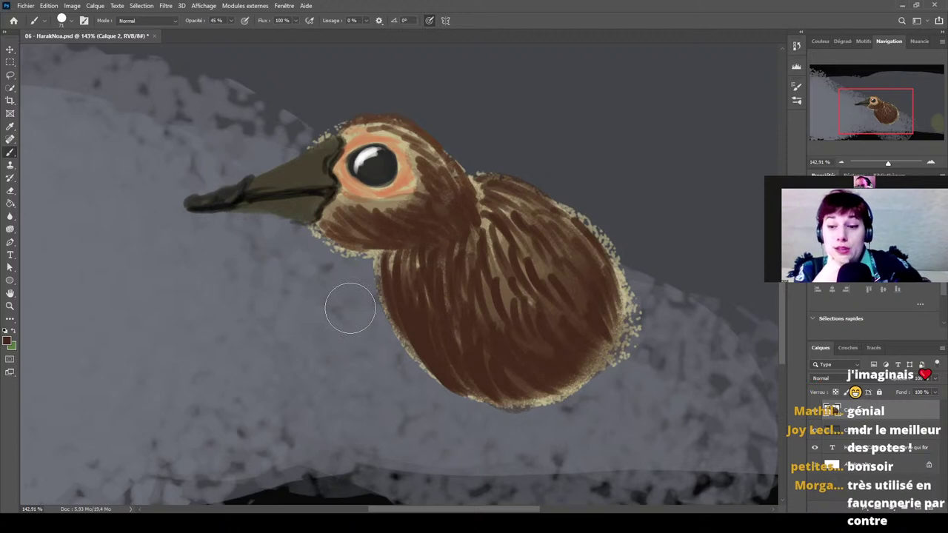
{"action": "mouse_move", "coordinate": [433, 181]}
{"action": "left_mouse_down"}
{"action": "mouse_move", "coordinate": [392, 215]}
{"action": "mouse_move", "coordinate": [337, 211]}
{"action": "mouse_move", "coordinate": [421, 207]}
{"action": "mouse_move", "coordinate": [442, 172]}
{"action": "mouse_move", "coordinate": [386, 123]}
{"action": "mouse_move", "coordinate": [474, 226]}
{"action": "left_mouse_up"}
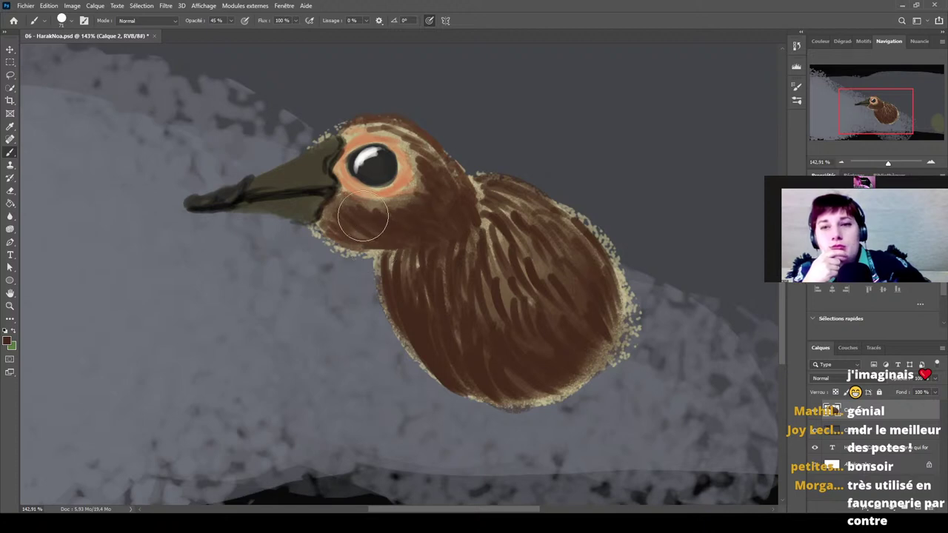
Darken the beak with near-black strokes at 83% brush opacity, shading its lower half, tip and upper ridge.
{"action": "left_click", "coordinate": [294, 191], "text": "alt"}
{"action": "left_click", "coordinate": [326, 206], "text": "alt"}
{"action": "left_click_drag", "start_coordinate": [326, 207], "coordinate": [310, 209]}
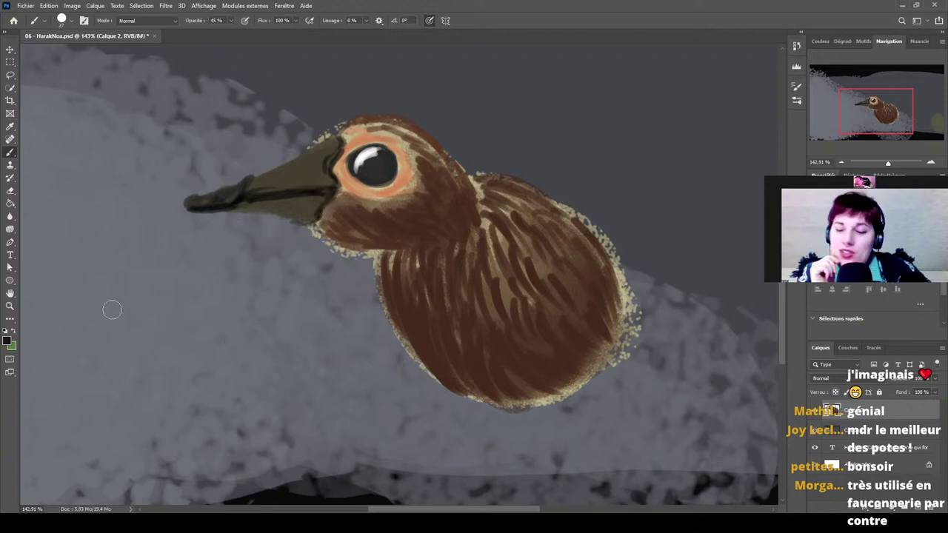
{"action": "key", "text": "i"}
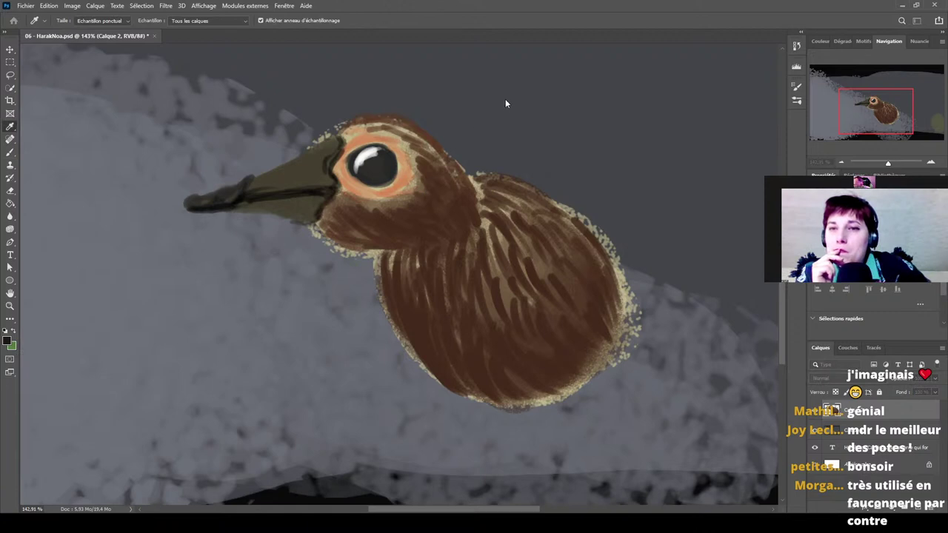
{"action": "key", "text": "alt"}
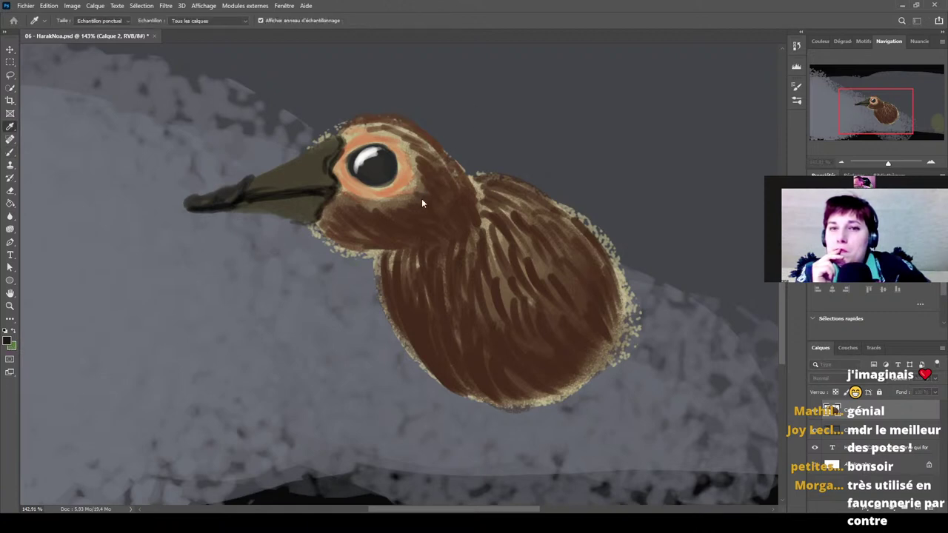
{"action": "key", "text": "b"}
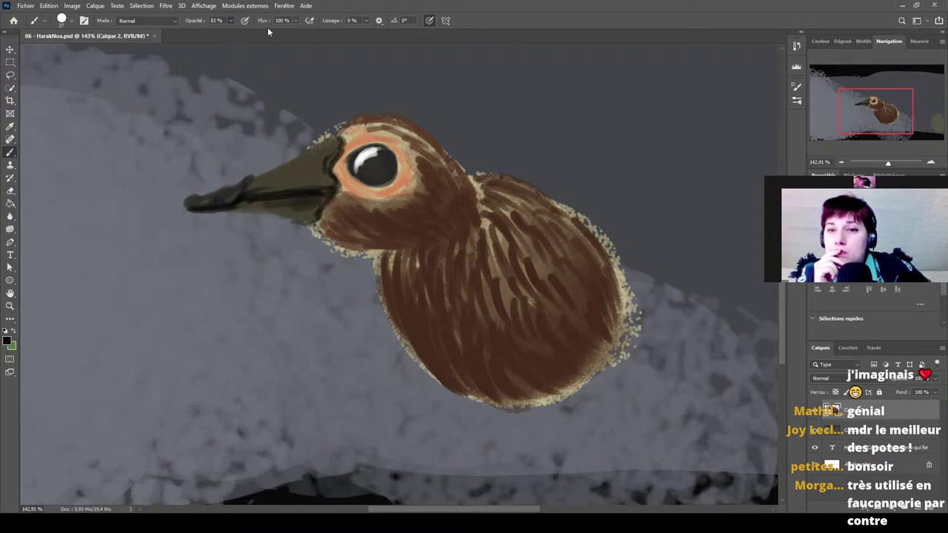
{"action": "mouse_move", "coordinate": [312, 203]}
{"action": "left_mouse_down"}
{"action": "mouse_move", "coordinate": [246, 205]}
{"action": "mouse_move", "coordinate": [305, 216]}
{"action": "mouse_move", "coordinate": [302, 205]}
{"action": "mouse_move", "coordinate": [328, 192]}
{"action": "mouse_move", "coordinate": [314, 212]}
{"action": "mouse_move", "coordinate": [247, 205]}
{"action": "mouse_move", "coordinate": [312, 207]}
{"action": "mouse_move", "coordinate": [287, 211]}
{"action": "mouse_move", "coordinate": [329, 188]}
{"action": "mouse_move", "coordinate": [321, 164]}
{"action": "mouse_move", "coordinate": [305, 177]}
{"action": "mouse_move", "coordinate": [333, 152]}
{"action": "mouse_move", "coordinate": [301, 176]}
{"action": "mouse_move", "coordinate": [328, 181]}
{"action": "mouse_move", "coordinate": [319, 169]}
{"action": "mouse_move", "coordinate": [330, 159]}
{"action": "mouse_move", "coordinate": [309, 173]}
{"action": "mouse_move", "coordinate": [244, 186]}
{"action": "mouse_move", "coordinate": [232, 202]}
{"action": "mouse_move", "coordinate": [188, 207]}
{"action": "mouse_move", "coordinate": [243, 189]}
{"action": "mouse_move", "coordinate": [186, 206]}
{"action": "mouse_move", "coordinate": [305, 204]}
{"action": "mouse_move", "coordinate": [231, 206]}
{"action": "mouse_move", "coordinate": [304, 220]}
{"action": "mouse_move", "coordinate": [237, 206]}
{"action": "mouse_move", "coordinate": [292, 209]}
{"action": "left_mouse_up"}
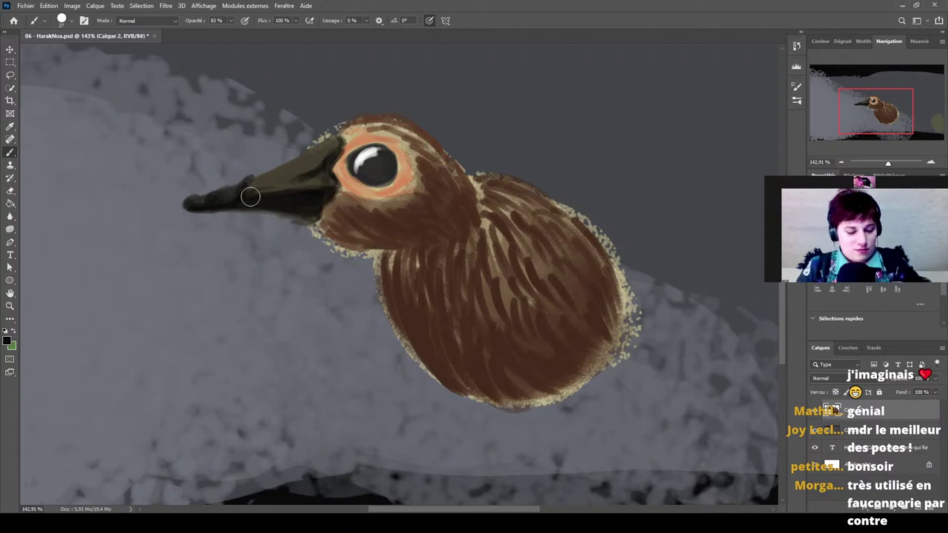
{"action": "left_click_drag", "start_coordinate": [251, 185], "coordinate": [325, 178]}
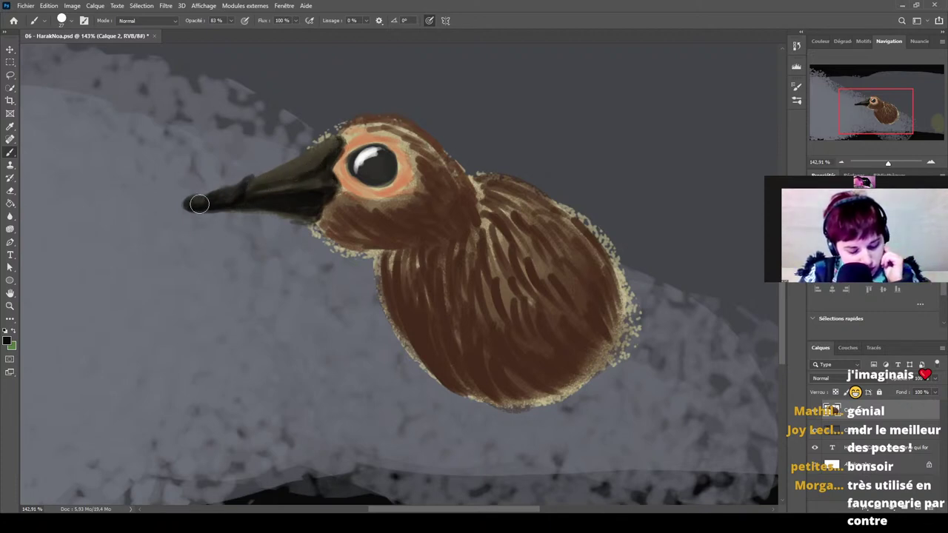
Glaze black shadows over the chest, belly and cheek with a much larger brush at 35% opacity.
{"action": "right_click", "coordinate": [451, 337], "text": "alt"}
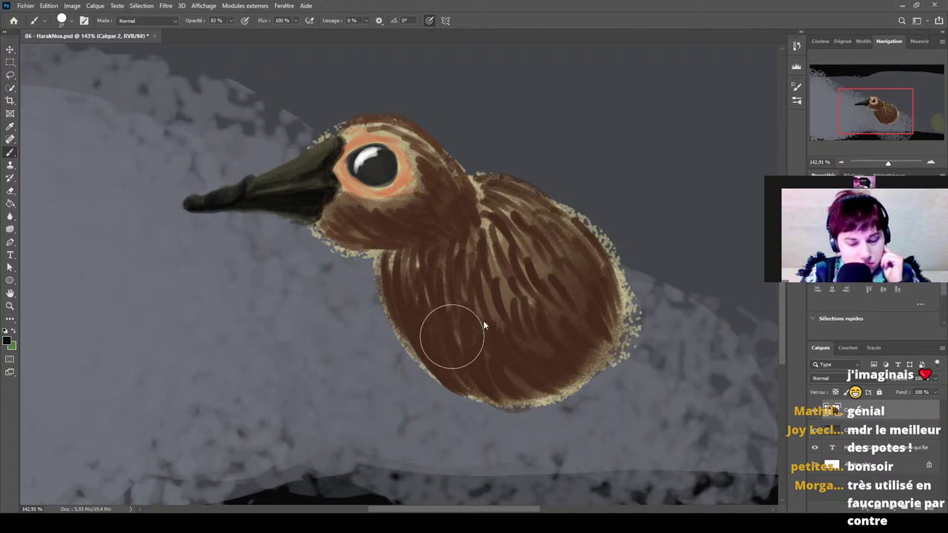
{"action": "left_click_drag", "start_coordinate": [400, 293], "coordinate": [392, 258]}
{"action": "key", "text": "ctrl+z"}
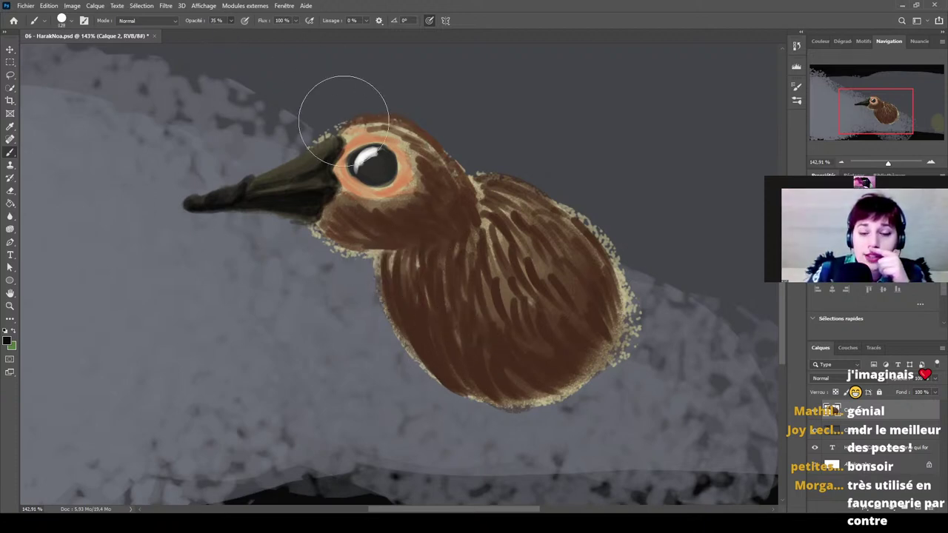
{"action": "mouse_move", "coordinate": [418, 286]}
{"action": "left_mouse_down"}
{"action": "mouse_move", "coordinate": [417, 322]}
{"action": "mouse_move", "coordinate": [402, 270]}
{"action": "mouse_move", "coordinate": [454, 346]}
{"action": "mouse_move", "coordinate": [409, 288]}
{"action": "mouse_move", "coordinate": [513, 375]}
{"action": "mouse_move", "coordinate": [444, 339]}
{"action": "mouse_move", "coordinate": [504, 374]}
{"action": "mouse_move", "coordinate": [430, 287]}
{"action": "mouse_move", "coordinate": [544, 353]}
{"action": "mouse_move", "coordinate": [442, 308]}
{"action": "mouse_move", "coordinate": [548, 343]}
{"action": "mouse_move", "coordinate": [514, 354]}
{"action": "mouse_move", "coordinate": [486, 346]}
{"action": "mouse_move", "coordinate": [467, 338]}
{"action": "mouse_move", "coordinate": [437, 298]}
{"action": "mouse_move", "coordinate": [492, 375]}
{"action": "mouse_move", "coordinate": [500, 315]}
{"action": "mouse_move", "coordinate": [553, 322]}
{"action": "mouse_move", "coordinate": [524, 315]}
{"action": "mouse_move", "coordinate": [505, 289]}
{"action": "mouse_move", "coordinate": [566, 323]}
{"action": "mouse_move", "coordinate": [565, 248]}
{"action": "mouse_move", "coordinate": [601, 296]}
{"action": "mouse_move", "coordinate": [516, 335]}
{"action": "mouse_move", "coordinate": [440, 310]}
{"action": "mouse_move", "coordinate": [374, 228]}
{"action": "mouse_move", "coordinate": [382, 234]}
{"action": "mouse_move", "coordinate": [387, 241]}
{"action": "mouse_move", "coordinate": [358, 236]}
{"action": "mouse_move", "coordinate": [329, 218]}
{"action": "mouse_move", "coordinate": [396, 234]}
{"action": "mouse_move", "coordinate": [349, 223]}
{"action": "mouse_move", "coordinate": [415, 221]}
{"action": "mouse_move", "coordinate": [445, 192]}
{"action": "mouse_move", "coordinate": [445, 222]}
{"action": "mouse_move", "coordinate": [436, 218]}
{"action": "mouse_move", "coordinate": [404, 253]}
{"action": "mouse_move", "coordinate": [398, 279]}
{"action": "left_mouse_up"}
Paint soft cream highlights along the beak's upper ridge and tip and on the forehead above the eye ring.
{"action": "key", "text": "i"}
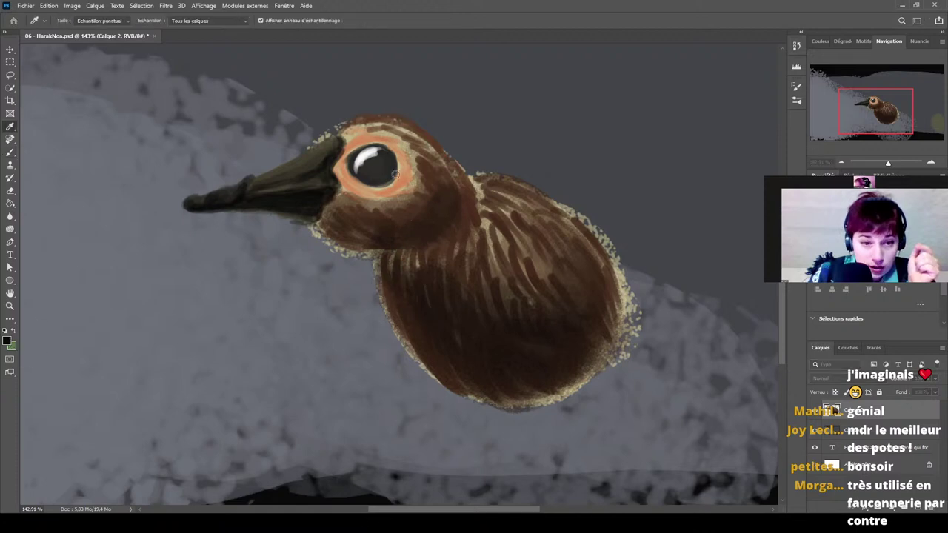
{"action": "key", "text": "b"}
{"action": "left_click", "coordinate": [374, 150], "text": "alt"}
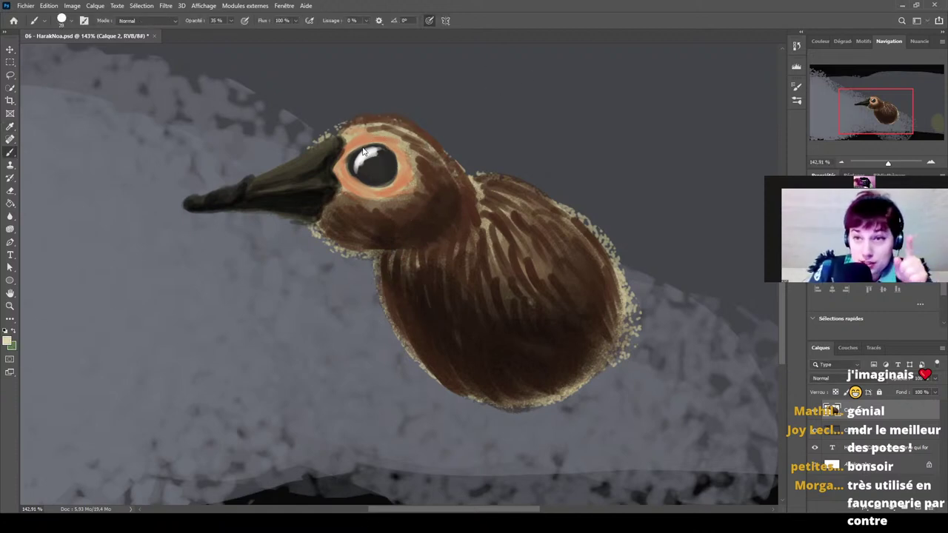
{"action": "key", "text": "i"}
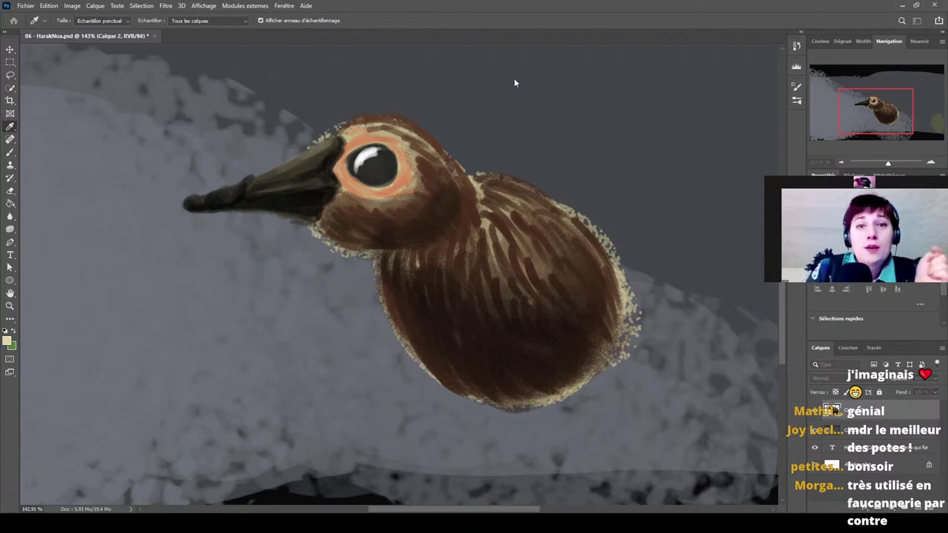
{"action": "key", "text": "b"}
{"action": "mouse_move", "coordinate": [288, 162]}
{"action": "left_mouse_down"}
{"action": "mouse_move", "coordinate": [274, 170]}
{"action": "mouse_move", "coordinate": [307, 163]}
{"action": "left_mouse_up"}
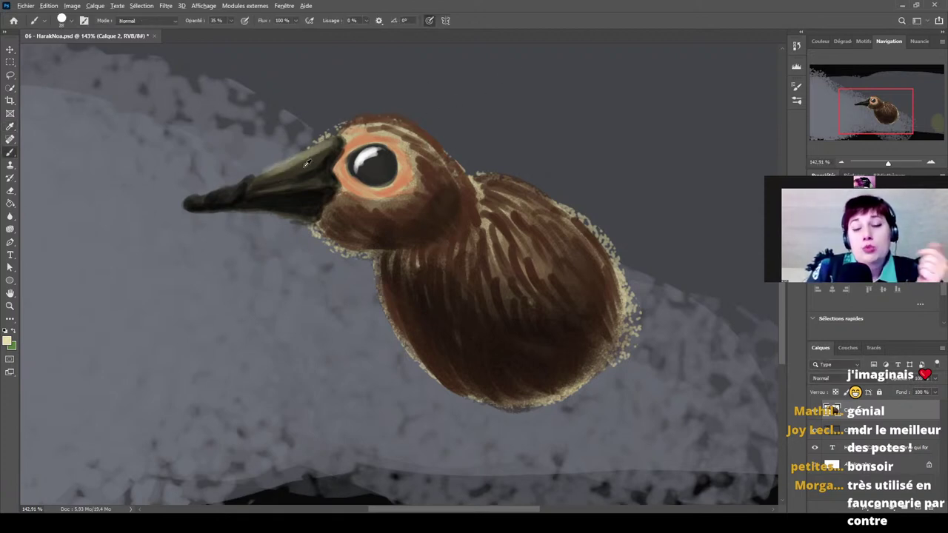
{"action": "left_click_drag", "start_coordinate": [191, 198], "coordinate": [226, 189]}
{"action": "mouse_move", "coordinate": [397, 129]}
{"action": "left_mouse_down"}
{"action": "mouse_move", "coordinate": [362, 119]}
{"action": "mouse_move", "coordinate": [339, 154]}
{"action": "mouse_move", "coordinate": [353, 128]}
{"action": "mouse_move", "coordinate": [341, 202]}
{"action": "mouse_move", "coordinate": [322, 170]}
{"action": "mouse_move", "coordinate": [335, 144]}
{"action": "mouse_move", "coordinate": [315, 159]}
{"action": "left_mouse_up"}
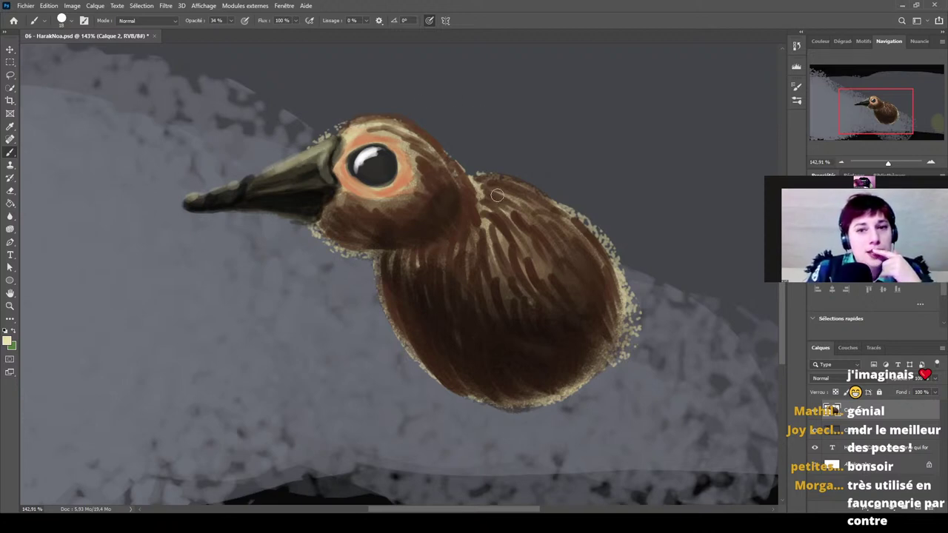
Add cream light strokes to the upper back, the front edge of the chest and the cheek behind the beak.
{"action": "mouse_move", "coordinate": [497, 195]}
{"action": "left_mouse_down"}
{"action": "mouse_move", "coordinate": [516, 182]}
{"action": "mouse_move", "coordinate": [531, 195]}
{"action": "mouse_move", "coordinate": [482, 186]}
{"action": "mouse_move", "coordinate": [534, 225]}
{"action": "mouse_move", "coordinate": [499, 196]}
{"action": "mouse_move", "coordinate": [475, 215]}
{"action": "left_mouse_up"}
{"action": "mouse_move", "coordinate": [379, 274]}
{"action": "left_mouse_down"}
{"action": "mouse_move", "coordinate": [418, 352]}
{"action": "mouse_move", "coordinate": [368, 262]}
{"action": "left_mouse_up"}
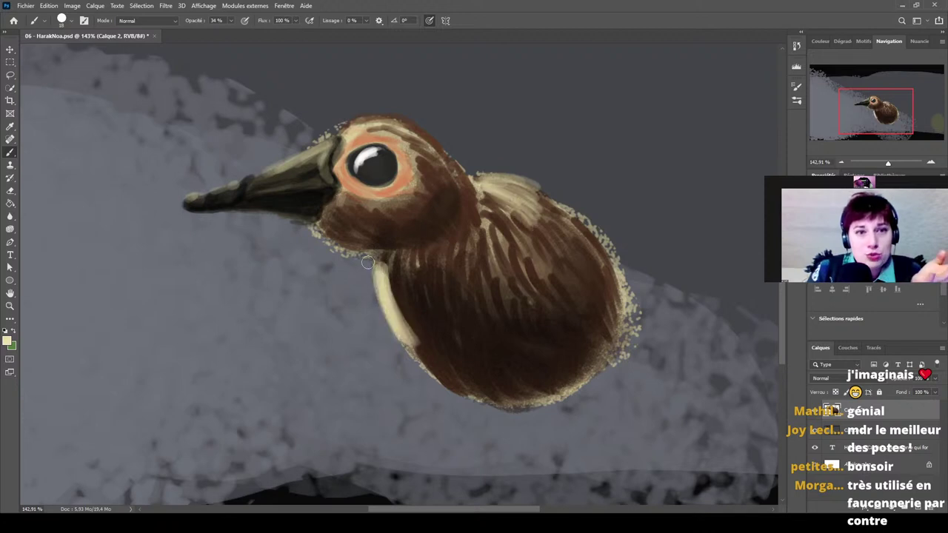
{"action": "mouse_move", "coordinate": [326, 214]}
{"action": "left_mouse_down"}
{"action": "mouse_move", "coordinate": [327, 220]}
{"action": "mouse_move", "coordinate": [342, 197]}
{"action": "mouse_move", "coordinate": [331, 227]}
{"action": "mouse_move", "coordinate": [337, 201]}
{"action": "mouse_move", "coordinate": [353, 219]}
{"action": "mouse_move", "coordinate": [350, 253]}
{"action": "left_mouse_up"}
{"action": "left_click_drag", "start_coordinate": [342, 195], "coordinate": [399, 246]}
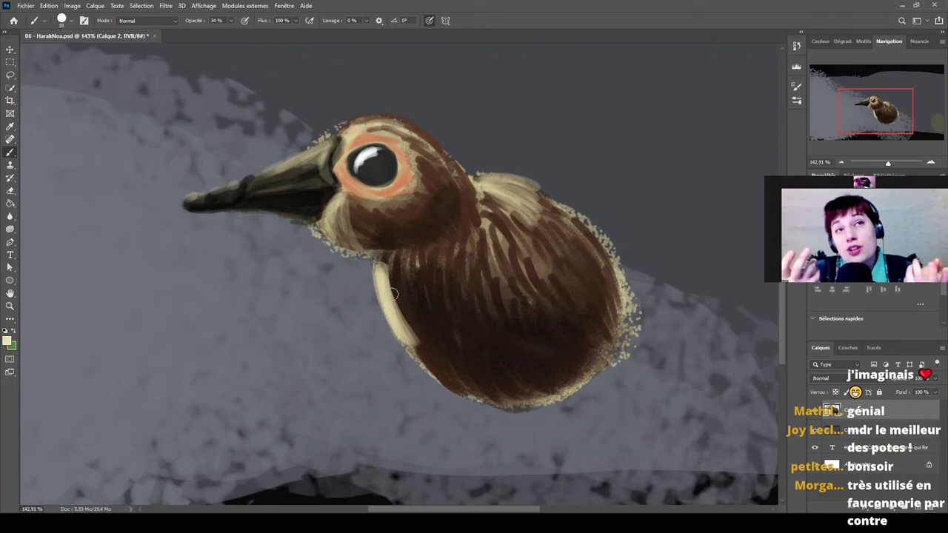
{"action": "left_click_drag", "start_coordinate": [406, 344], "coordinate": [440, 373]}
{"action": "mouse_move", "coordinate": [498, 190]}
{"action": "left_mouse_down"}
{"action": "mouse_move", "coordinate": [542, 204]}
{"action": "mouse_move", "coordinate": [523, 184]}
{"action": "mouse_move", "coordinate": [568, 215]}
{"action": "left_mouse_up"}
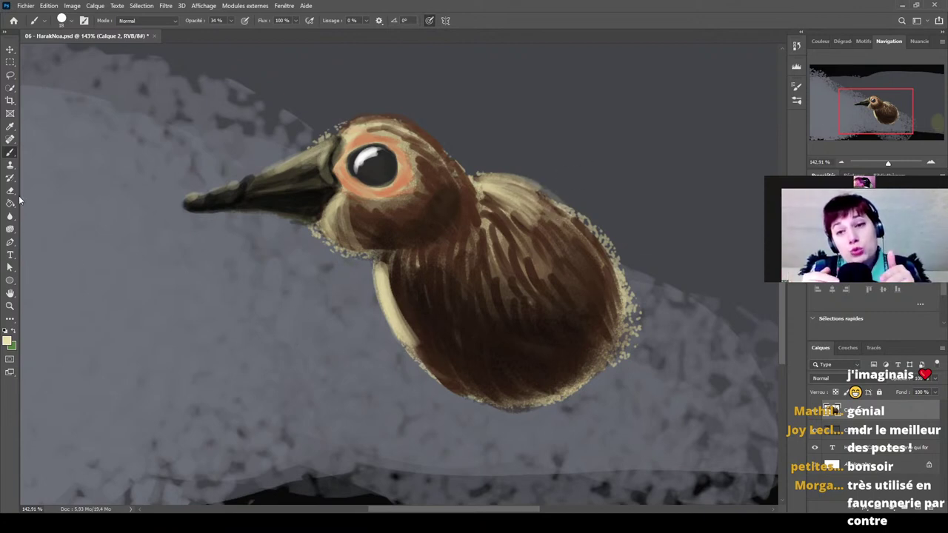
Start a tail at the rump's lower end with dark olive strokes, raising the brush opacity to 100%.
{"action": "key", "text": "i"}
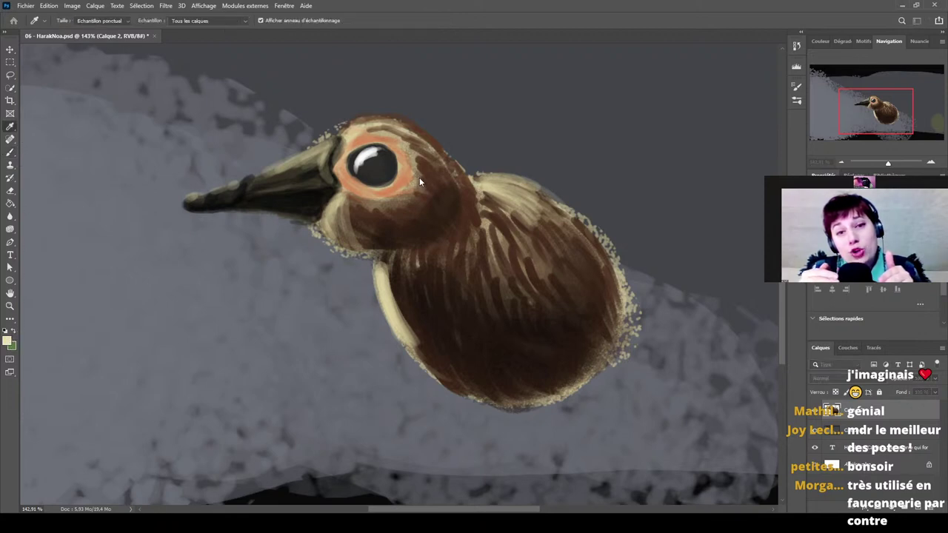
{"action": "left_click", "coordinate": [489, 105]}
{"action": "key", "text": "b"}
{"action": "left_click_drag", "start_coordinate": [579, 345], "coordinate": [410, 212]}
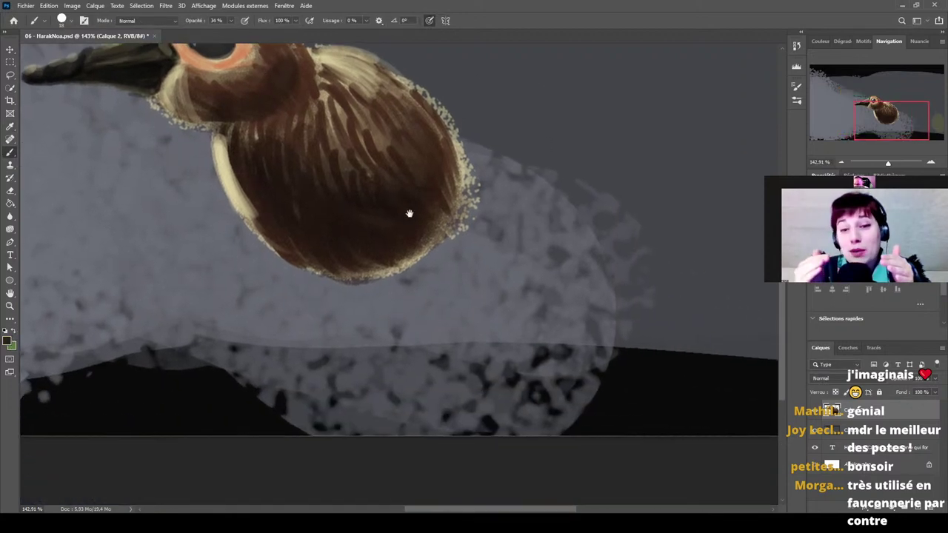
{"action": "mouse_move", "coordinate": [433, 250]}
{"action": "left_mouse_down"}
{"action": "mouse_move", "coordinate": [453, 261]}
{"action": "mouse_move", "coordinate": [489, 235]}
{"action": "left_mouse_up"}
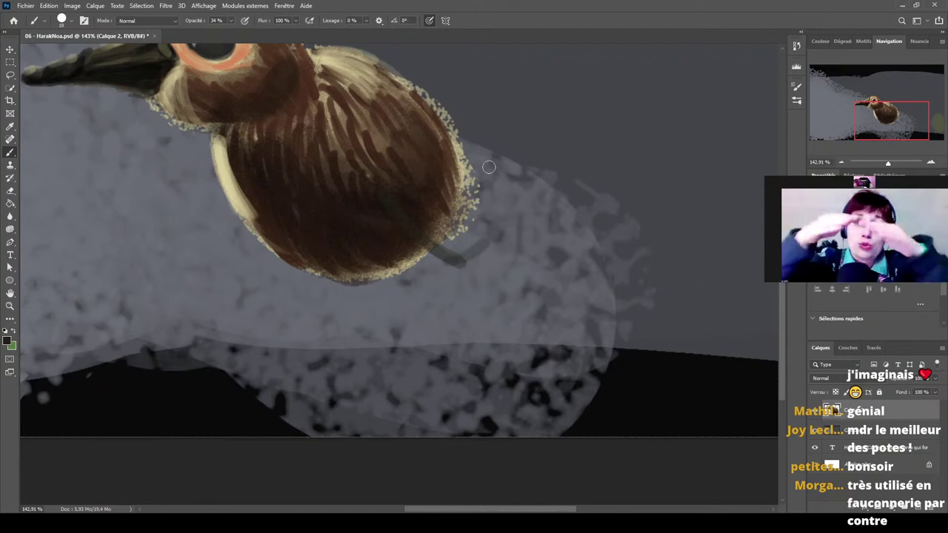
{"action": "key", "text": "0"}
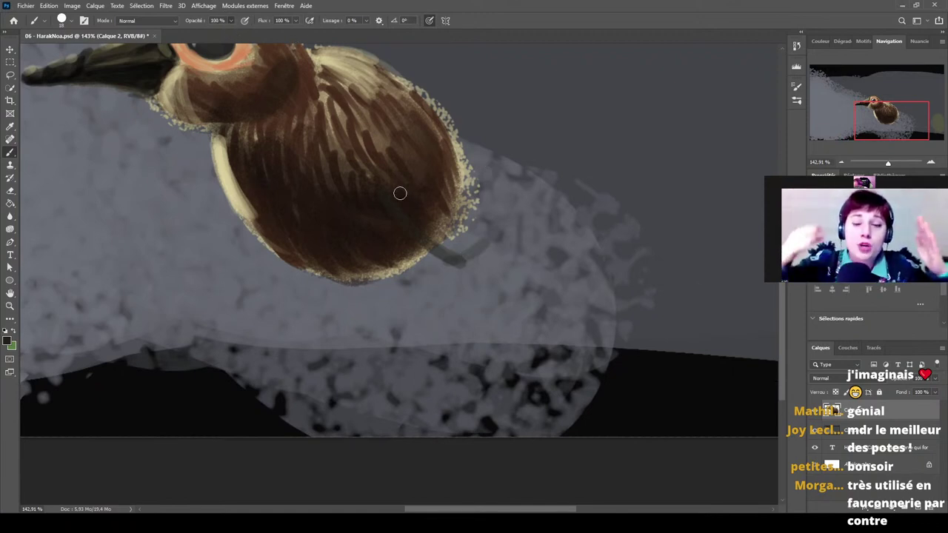
{"action": "left_click_drag", "start_coordinate": [428, 203], "coordinate": [489, 258]}
{"action": "left_click_drag", "start_coordinate": [428, 226], "coordinate": [468, 259]}
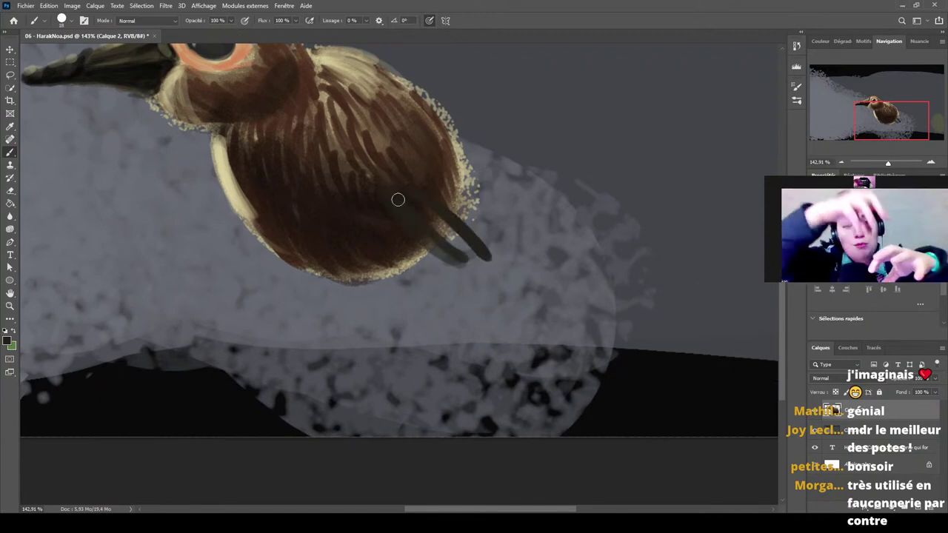
{"action": "mouse_move", "coordinate": [429, 220]}
{"action": "left_mouse_down"}
{"action": "mouse_move", "coordinate": [451, 247]}
{"action": "mouse_move", "coordinate": [406, 211]}
{"action": "mouse_move", "coordinate": [444, 259]}
{"action": "mouse_move", "coordinate": [462, 252]}
{"action": "mouse_move", "coordinate": [437, 259]}
{"action": "left_mouse_up"}
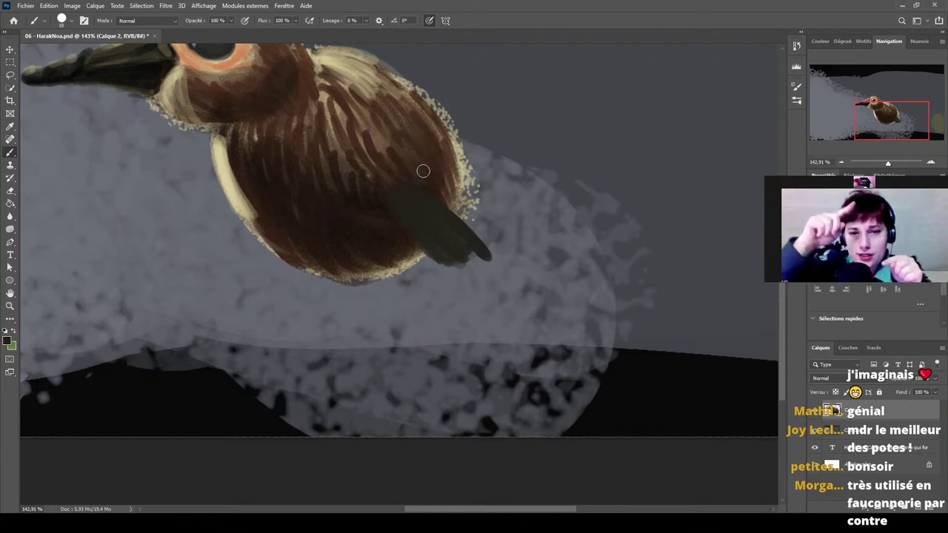
Widen the dark olive tail on both sides with further strokes until it forms one solid block.
{"action": "left_click_drag", "start_coordinate": [437, 170], "coordinate": [496, 223]}
{"action": "mouse_move", "coordinate": [434, 194]}
{"action": "left_mouse_down"}
{"action": "mouse_move", "coordinate": [479, 225]}
{"action": "mouse_move", "coordinate": [481, 214]}
{"action": "mouse_move", "coordinate": [486, 222]}
{"action": "mouse_move", "coordinate": [474, 226]}
{"action": "left_mouse_up"}
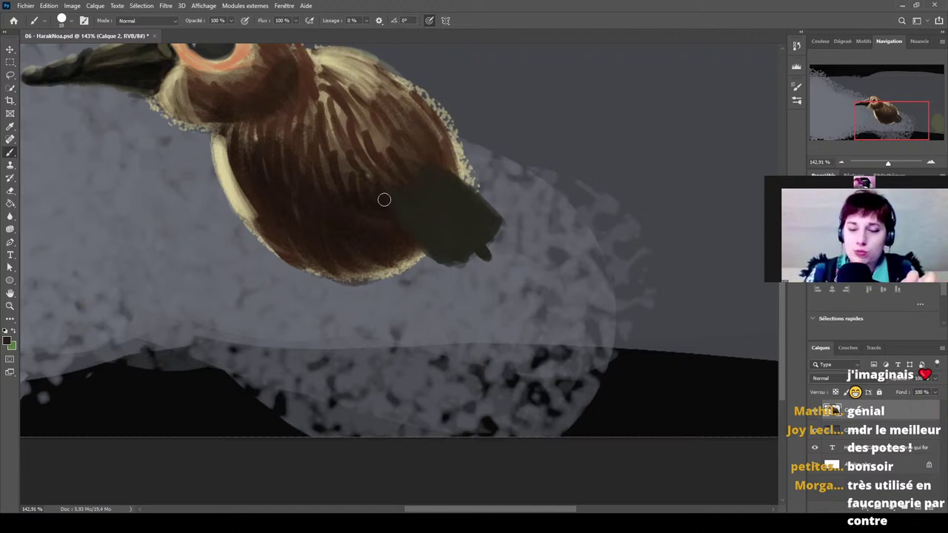
{"action": "mouse_move", "coordinate": [376, 220]}
{"action": "left_mouse_down"}
{"action": "mouse_move", "coordinate": [376, 254]}
{"action": "mouse_move", "coordinate": [378, 243]}
{"action": "mouse_move", "coordinate": [421, 291]}
{"action": "mouse_move", "coordinate": [445, 265]}
{"action": "mouse_move", "coordinate": [397, 262]}
{"action": "left_mouse_up"}
{"action": "mouse_move", "coordinate": [401, 226]}
{"action": "left_mouse_down"}
{"action": "mouse_move", "coordinate": [423, 268]}
{"action": "mouse_move", "coordinate": [390, 219]}
{"action": "left_mouse_up"}
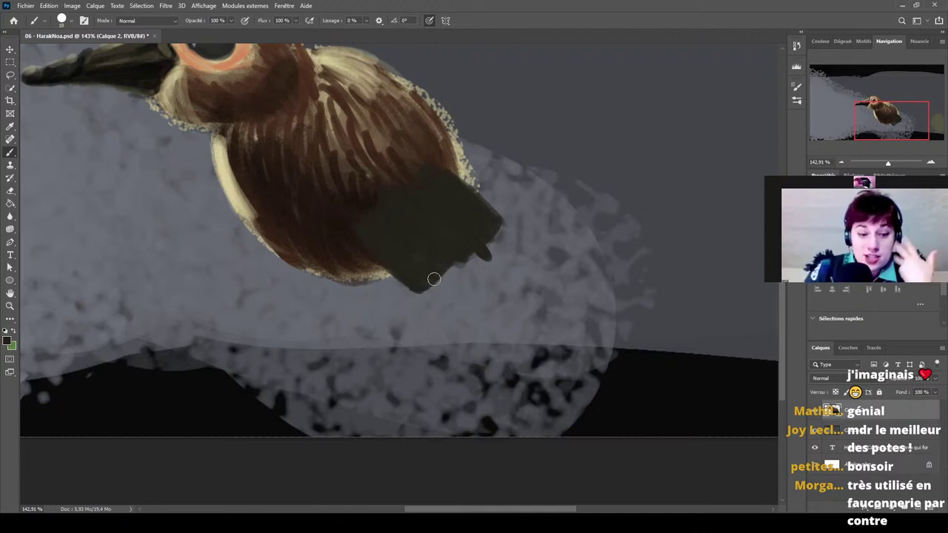
{"action": "left_click_drag", "start_coordinate": [434, 279], "coordinate": [453, 260]}
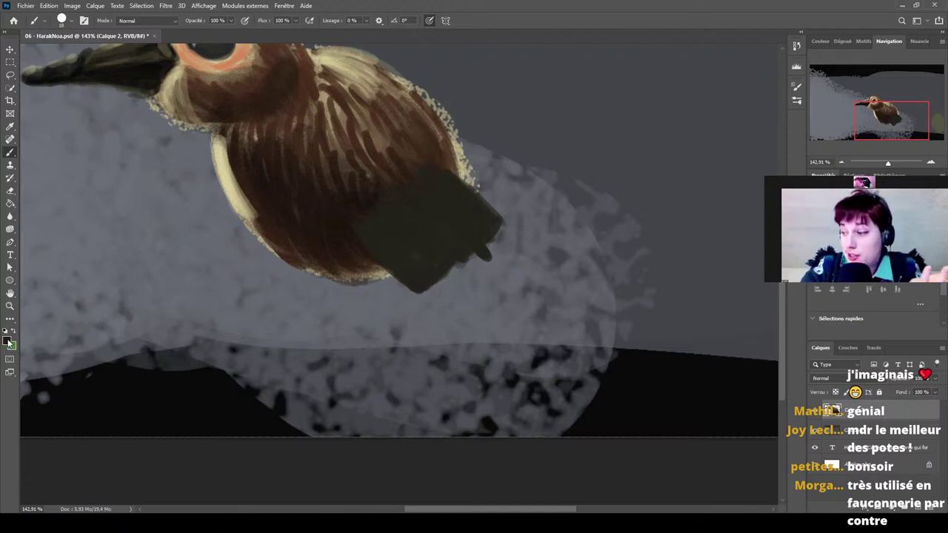
Paint a feather streak down the middle of the tail, reworking it in a darker sampled tone.
{"action": "left_click", "coordinate": [418, 194], "text": "alt"}
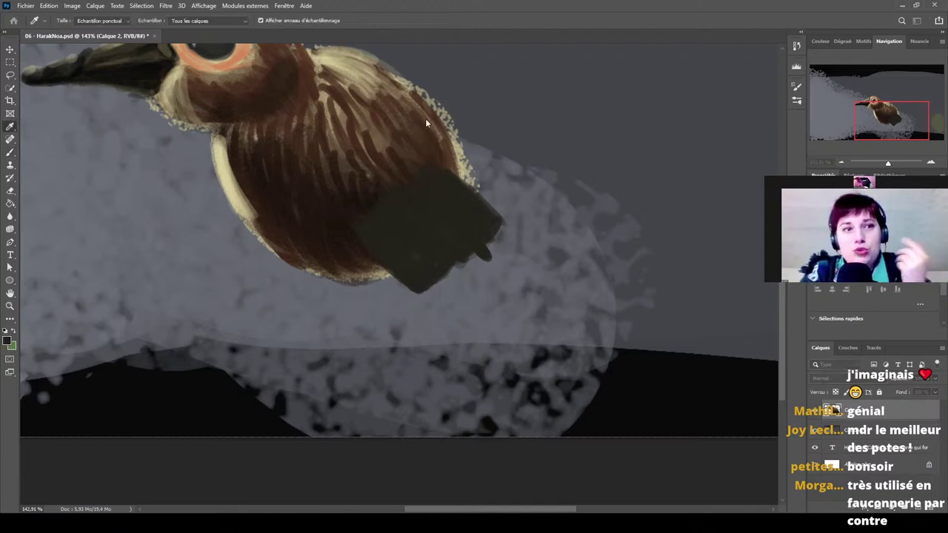
{"action": "key", "text": "b"}
{"action": "left_click_drag", "start_coordinate": [390, 221], "coordinate": [423, 254]}
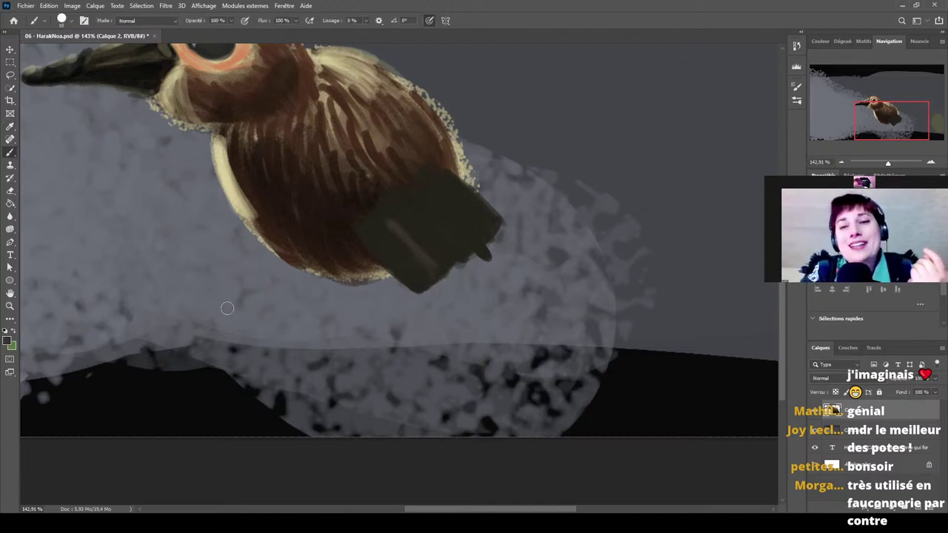
{"action": "left_click", "coordinate": [433, 191], "text": "alt"}
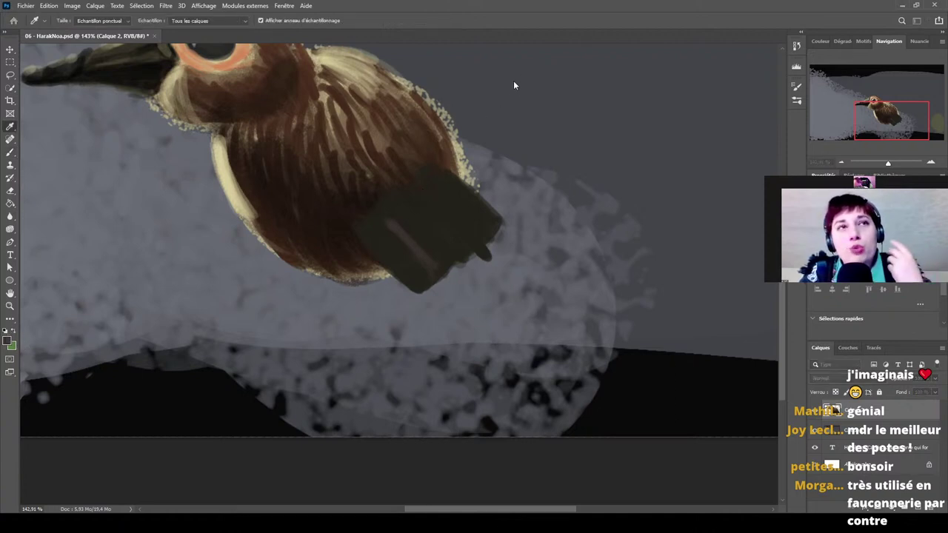
{"action": "key", "text": "b"}
{"action": "mouse_move", "coordinate": [394, 224]}
{"action": "left_mouse_down"}
{"action": "mouse_move", "coordinate": [432, 270]}
{"action": "mouse_move", "coordinate": [389, 216]}
{"action": "left_mouse_up"}
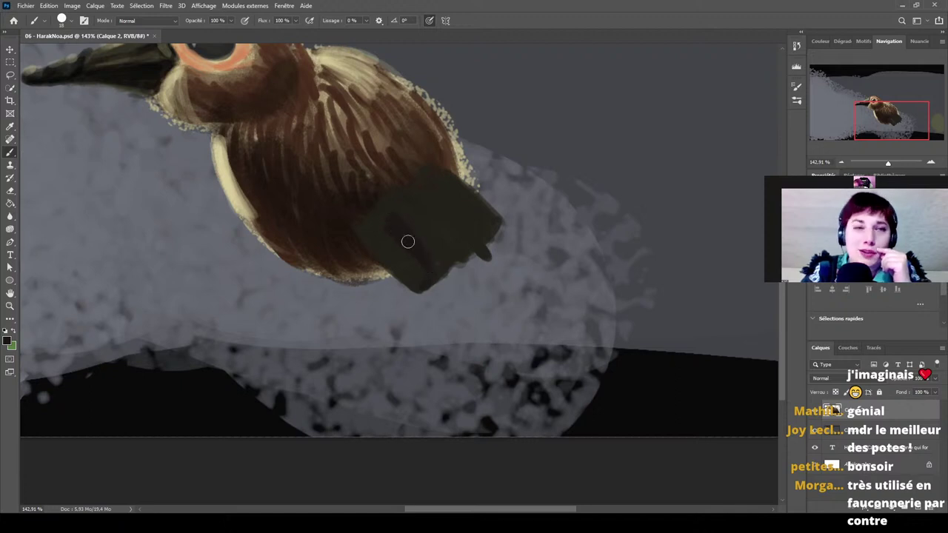
Paint dark-brown feather strokes over the tail, its ragged tips and the adjoining belly and rump edges.
{"action": "left_click", "coordinate": [334, 217], "text": "alt"}
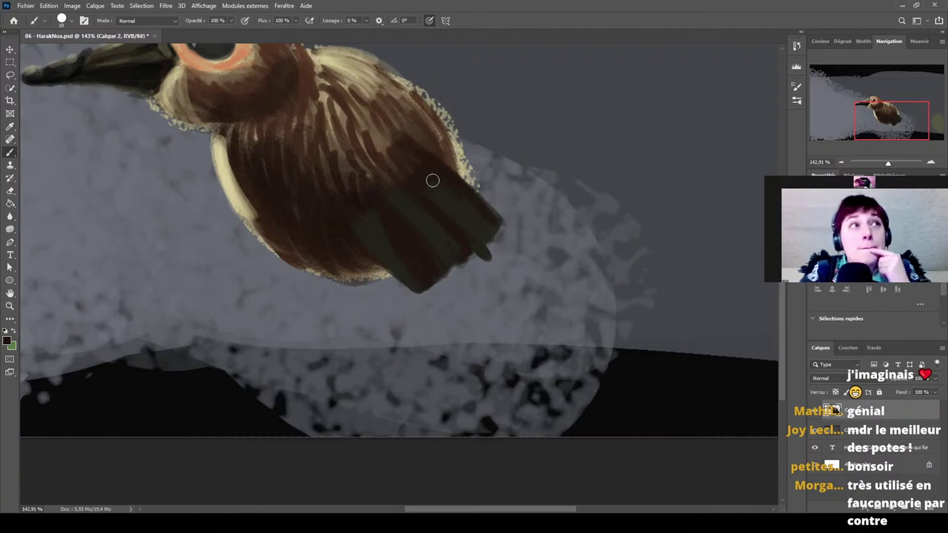
{"action": "mouse_move", "coordinate": [364, 232]}
{"action": "left_mouse_down"}
{"action": "mouse_move", "coordinate": [424, 294]}
{"action": "mouse_move", "coordinate": [437, 289]}
{"action": "left_mouse_up"}
{"action": "left_click_drag", "start_coordinate": [385, 215], "coordinate": [450, 286]}
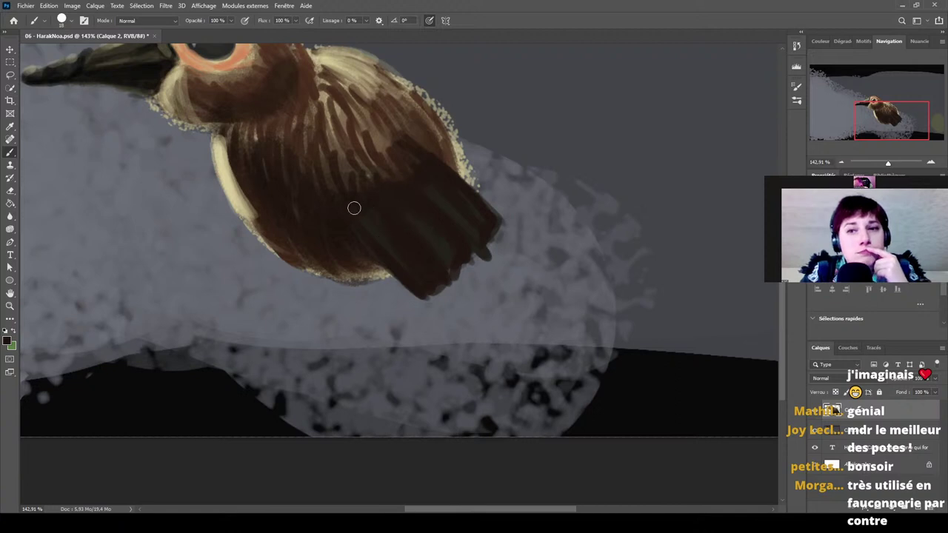
{"action": "mouse_move", "coordinate": [375, 261]}
{"action": "left_mouse_down"}
{"action": "mouse_move", "coordinate": [334, 198]}
{"action": "mouse_move", "coordinate": [384, 277]}
{"action": "mouse_move", "coordinate": [348, 237]}
{"action": "mouse_move", "coordinate": [413, 303]}
{"action": "mouse_move", "coordinate": [371, 252]}
{"action": "mouse_move", "coordinate": [407, 298]}
{"action": "left_mouse_up"}
{"action": "left_click", "coordinate": [397, 298]}
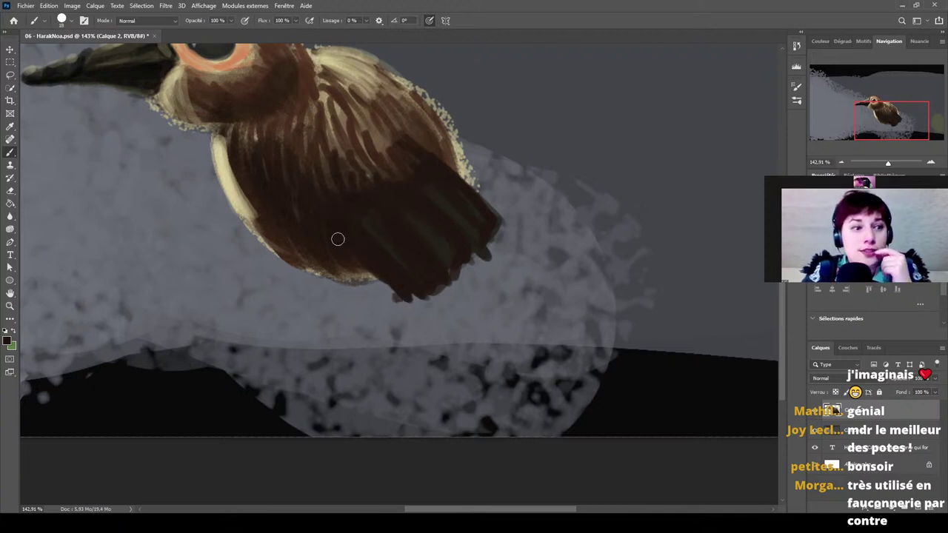
{"action": "mouse_move", "coordinate": [338, 238]}
{"action": "left_mouse_down"}
{"action": "mouse_move", "coordinate": [330, 263]}
{"action": "mouse_move", "coordinate": [343, 258]}
{"action": "mouse_move", "coordinate": [328, 274]}
{"action": "mouse_move", "coordinate": [375, 275]}
{"action": "left_mouse_up"}
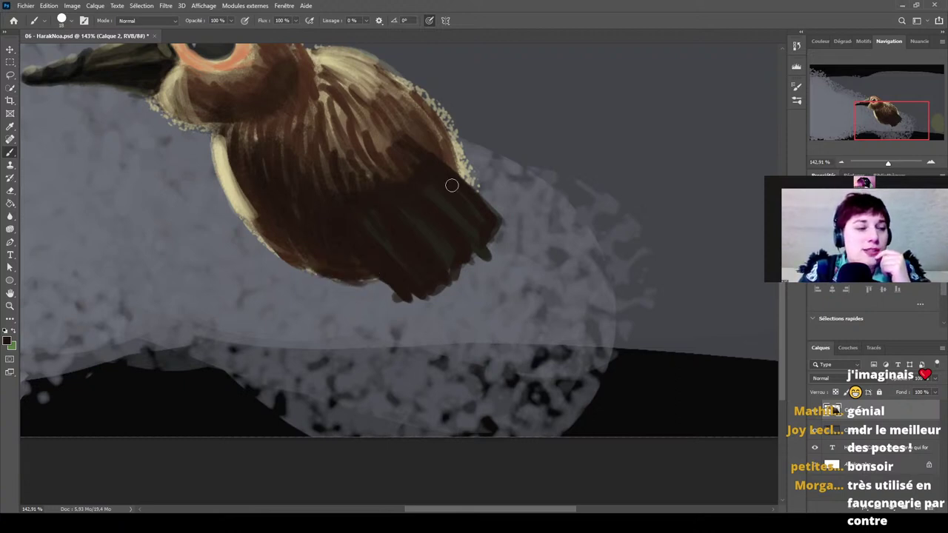
{"action": "mouse_move", "coordinate": [453, 161]}
{"action": "left_mouse_down"}
{"action": "mouse_move", "coordinate": [471, 181]}
{"action": "mouse_move", "coordinate": [403, 78]}
{"action": "left_mouse_up"}
Paint two bent dark-brown legs with spread, clawed feet beneath the bird's belly, standing on the ground ridge.
{"action": "left_click_drag", "start_coordinate": [373, 280], "coordinate": [214, 143]}
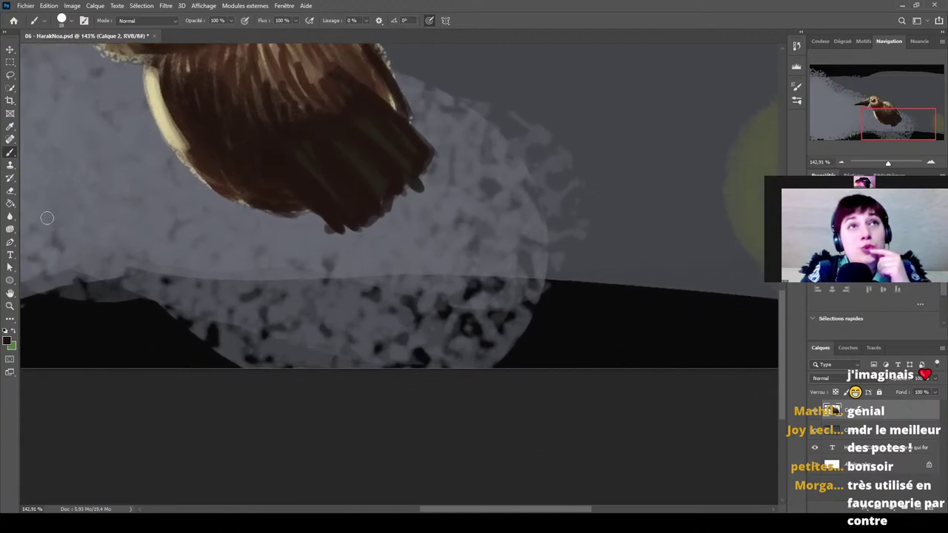
{"action": "mouse_move", "coordinate": [260, 210]}
{"action": "left_mouse_down"}
{"action": "mouse_move", "coordinate": [233, 280]}
{"action": "mouse_move", "coordinate": [247, 217]}
{"action": "mouse_move", "coordinate": [263, 204]}
{"action": "mouse_move", "coordinate": [230, 273]}
{"action": "mouse_move", "coordinate": [157, 300]}
{"action": "left_mouse_up"}
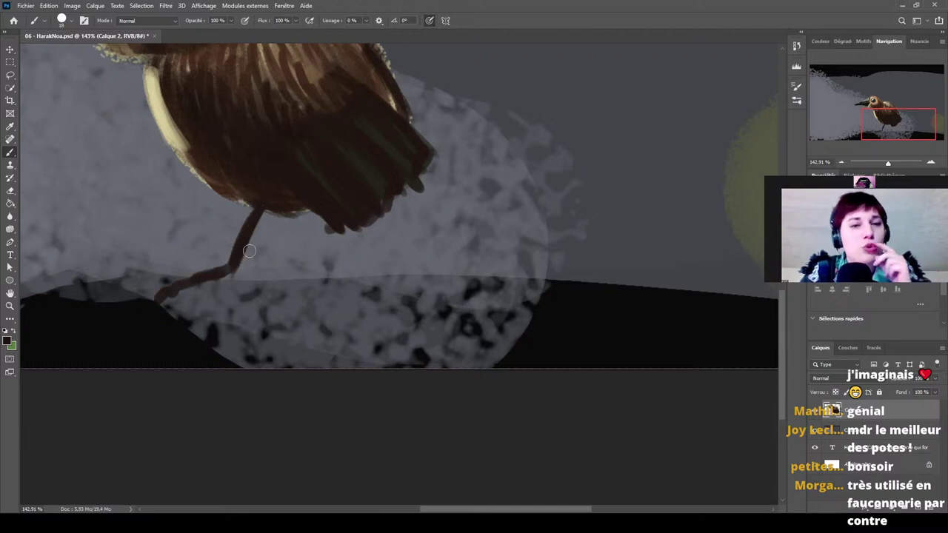
{"action": "mouse_move", "coordinate": [268, 219]}
{"action": "left_mouse_down"}
{"action": "mouse_move", "coordinate": [229, 279]}
{"action": "mouse_move", "coordinate": [179, 282]}
{"action": "mouse_move", "coordinate": [187, 272]}
{"action": "mouse_move", "coordinate": [150, 285]}
{"action": "mouse_move", "coordinate": [210, 273]}
{"action": "mouse_move", "coordinate": [174, 300]}
{"action": "mouse_move", "coordinate": [254, 284]}
{"action": "left_mouse_up"}
{"action": "mouse_move", "coordinate": [256, 212]}
{"action": "left_mouse_down"}
{"action": "mouse_move", "coordinate": [308, 217]}
{"action": "mouse_move", "coordinate": [294, 216]}
{"action": "mouse_move", "coordinate": [294, 206]}
{"action": "mouse_move", "coordinate": [280, 211]}
{"action": "mouse_move", "coordinate": [288, 225]}
{"action": "mouse_move", "coordinate": [280, 252]}
{"action": "mouse_move", "coordinate": [297, 235]}
{"action": "mouse_move", "coordinate": [272, 262]}
{"action": "mouse_move", "coordinate": [284, 257]}
{"action": "mouse_move", "coordinate": [275, 274]}
{"action": "mouse_move", "coordinate": [288, 289]}
{"action": "mouse_move", "coordinate": [263, 276]}
{"action": "mouse_move", "coordinate": [222, 294]}
{"action": "left_mouse_up"}
{"action": "left_click_drag", "start_coordinate": [289, 289], "coordinate": [301, 301]}
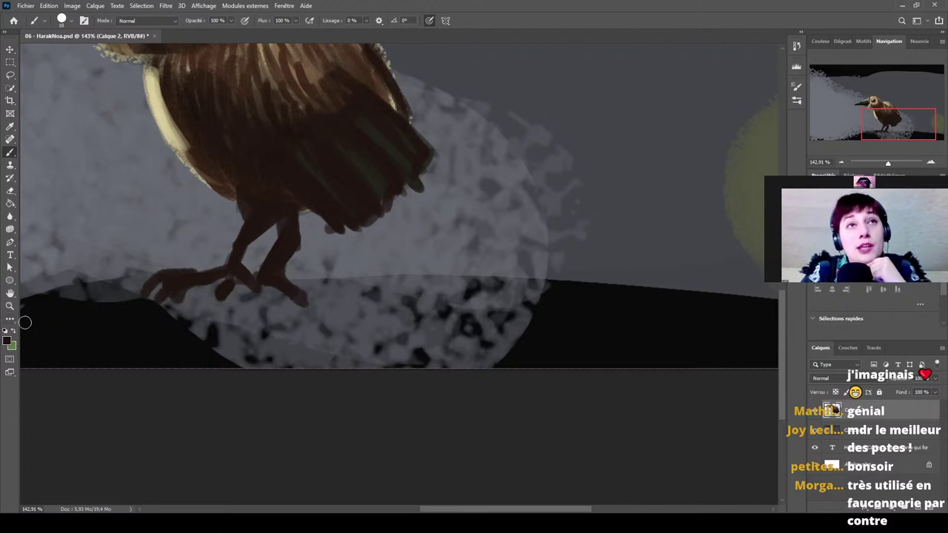
Sample the pale cream of the chest edge and paint thin highlights along both legs and the front toes.
{"action": "left_click", "coordinate": [181, 162], "text": "alt"}
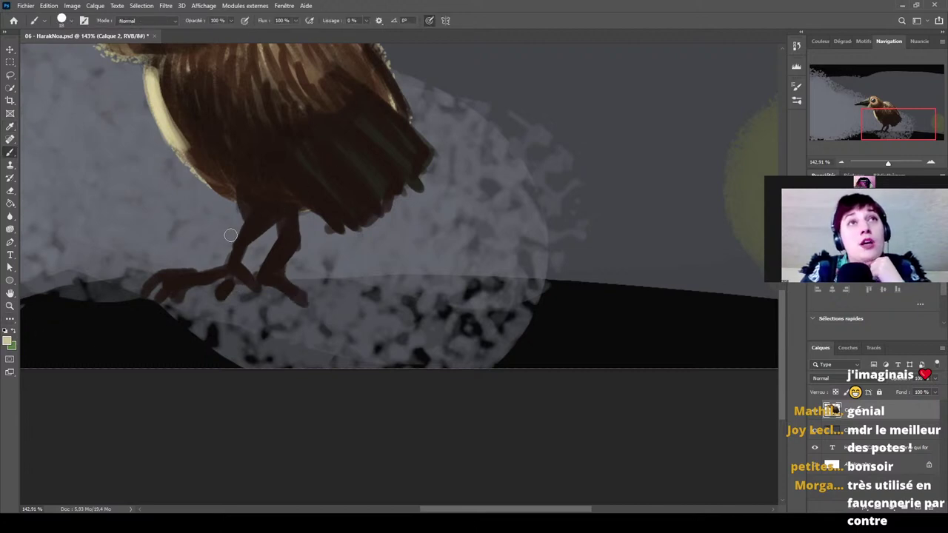
{"action": "mouse_move", "coordinate": [240, 197]}
{"action": "left_mouse_down"}
{"action": "mouse_move", "coordinate": [248, 227]}
{"action": "mouse_move", "coordinate": [229, 261]}
{"action": "mouse_move", "coordinate": [151, 284]}
{"action": "left_mouse_up"}
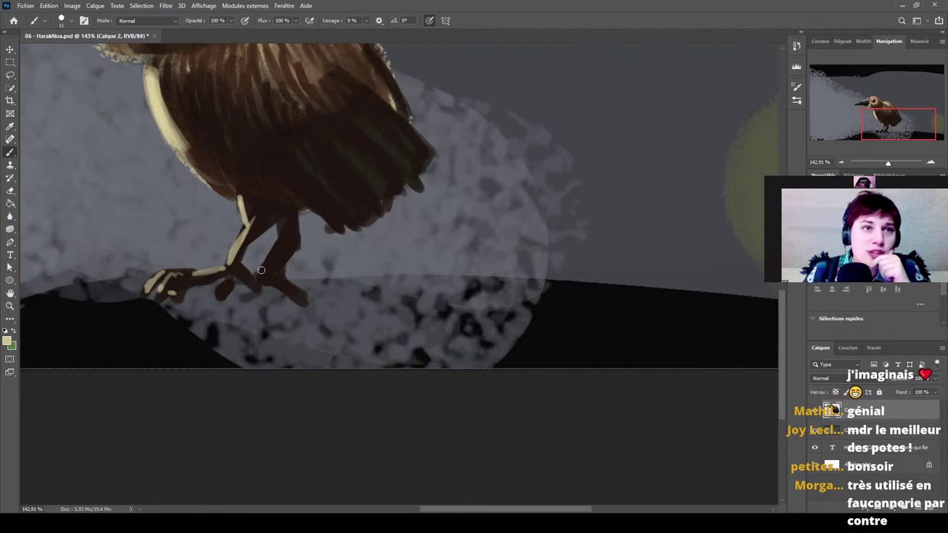
{"action": "left_click_drag", "start_coordinate": [258, 271], "coordinate": [285, 235]}
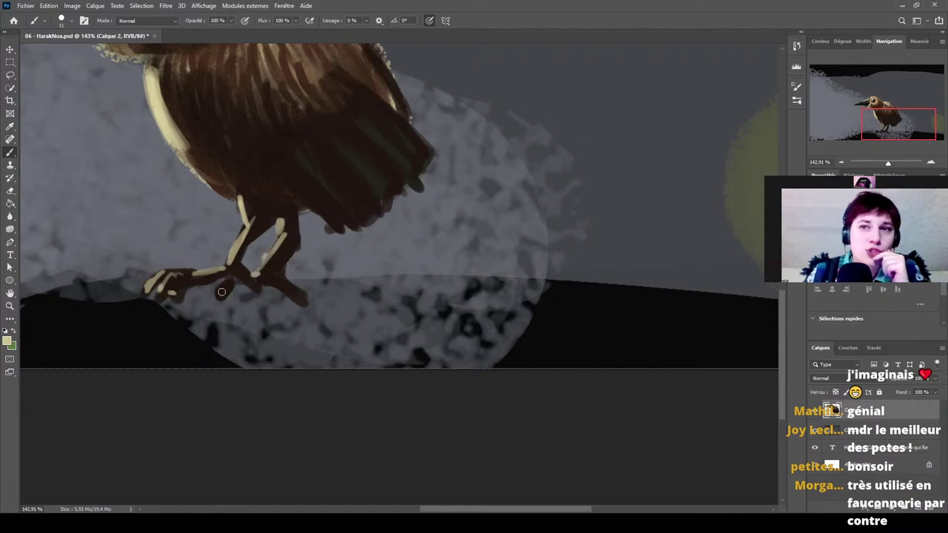
Paint the speckled ground under and around the bird's feet near-black with a large textured brush, forming a solid ridge.
{"action": "scroll", "coordinate": [287, 261], "scroll_direction": "down", "scroll_amount": 3}
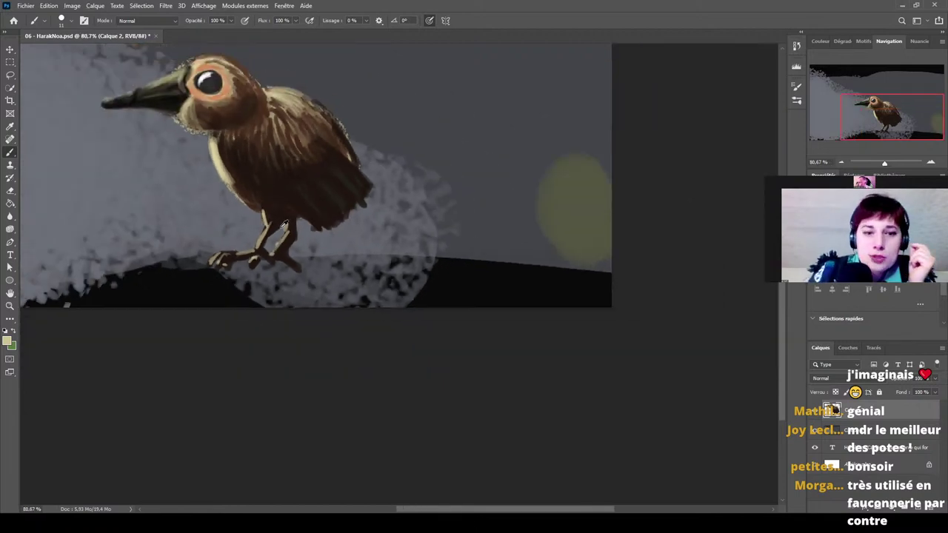
{"action": "left_click", "coordinate": [318, 206], "text": "alt"}
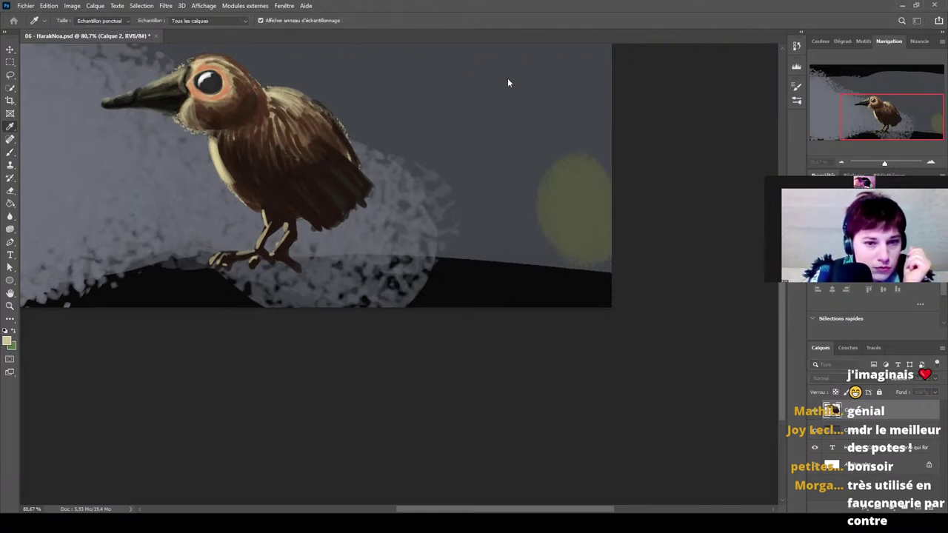
{"action": "mouse_move", "coordinate": [297, 299]}
{"action": "left_mouse_down"}
{"action": "mouse_move", "coordinate": [412, 299]}
{"action": "mouse_move", "coordinate": [375, 288]}
{"action": "mouse_move", "coordinate": [406, 284]}
{"action": "mouse_move", "coordinate": [341, 280]}
{"action": "mouse_move", "coordinate": [497, 271]}
{"action": "mouse_move", "coordinate": [616, 286]}
{"action": "mouse_move", "coordinate": [457, 300]}
{"action": "mouse_move", "coordinate": [402, 290]}
{"action": "mouse_move", "coordinate": [211, 298]}
{"action": "left_mouse_up"}
{"action": "left_click_drag", "start_coordinate": [219, 289], "coordinate": [193, 294]}
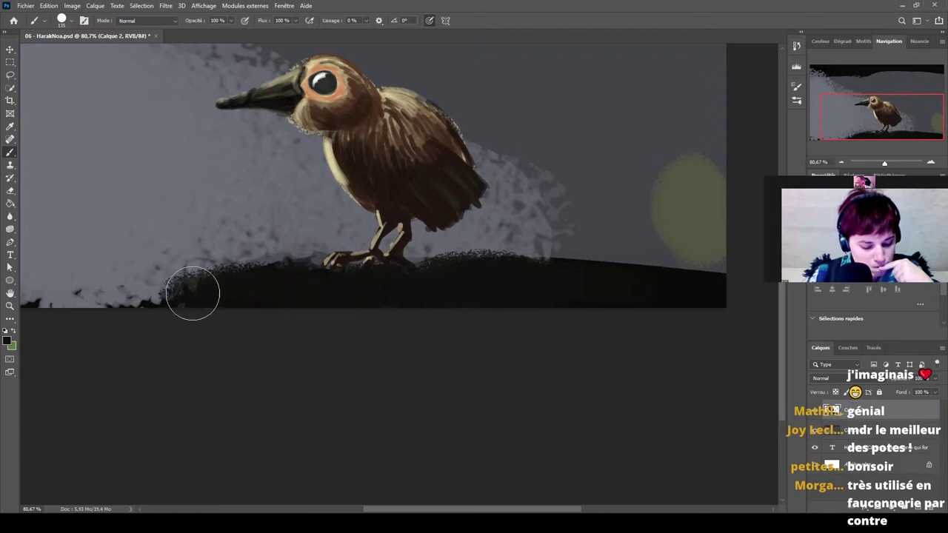
{"action": "left_click_drag", "start_coordinate": [261, 281], "coordinate": [142, 305]}
{"action": "left_click_drag", "start_coordinate": [277, 335], "coordinate": [500, 345]}
{"action": "mouse_move", "coordinate": [303, 304]}
{"action": "left_mouse_down"}
{"action": "mouse_move", "coordinate": [315, 305]}
{"action": "mouse_move", "coordinate": [220, 332]}
{"action": "mouse_move", "coordinate": [273, 311]}
{"action": "left_mouse_up"}
{"action": "left_click_drag", "start_coordinate": [467, 317], "coordinate": [323, 325]}
Paint pale beige light on the ground under the feet and in a broad band along the ridge ahead of the bird.
{"action": "key", "text": "i"}
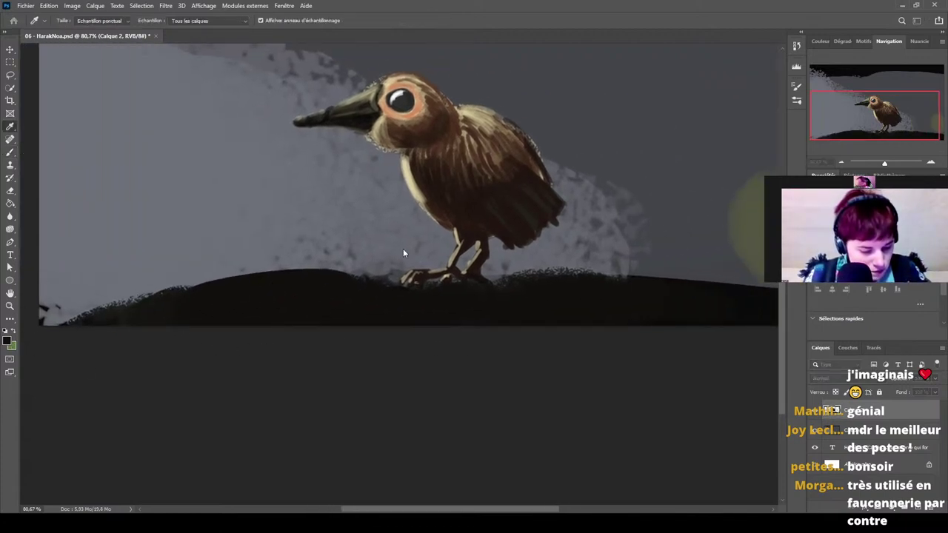
{"action": "left_click", "coordinate": [498, 85]}
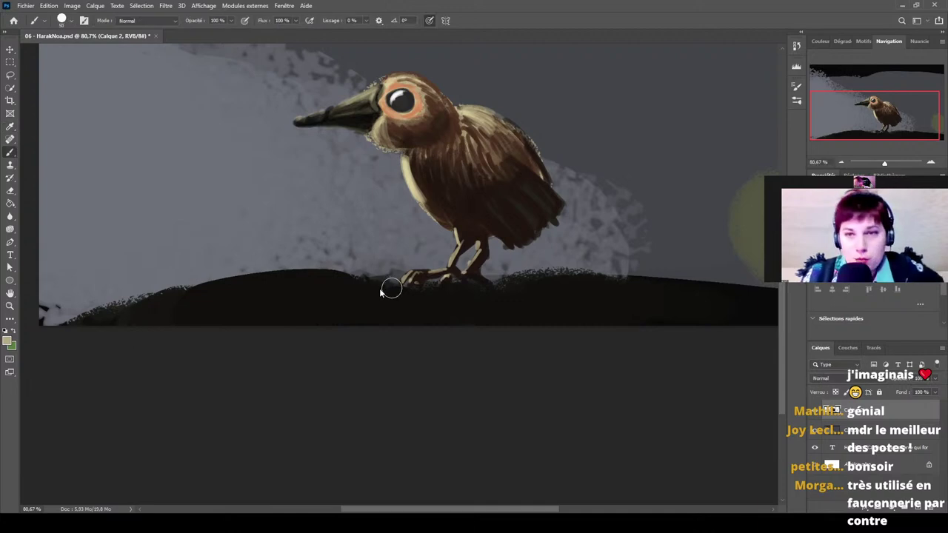
{"action": "left_click_drag", "start_coordinate": [428, 292], "coordinate": [308, 272]}
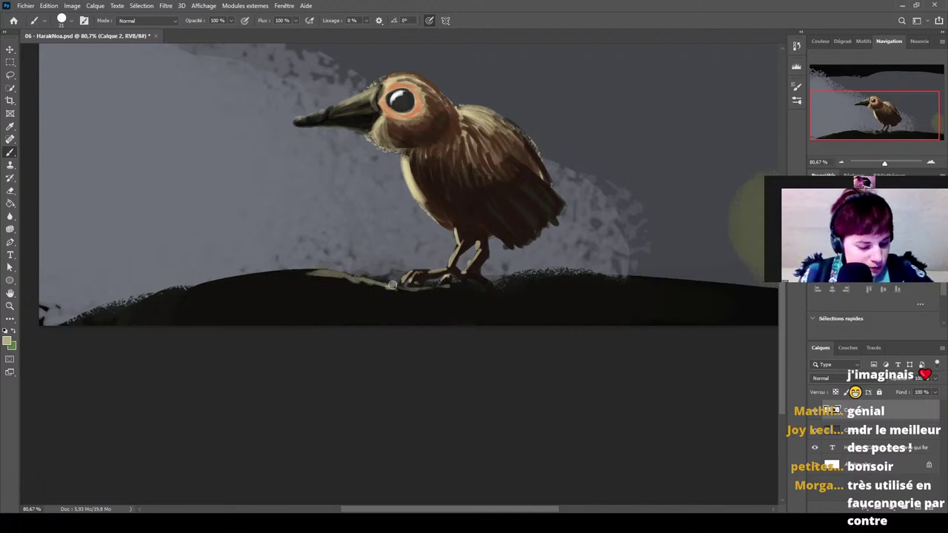
{"action": "left_click_drag", "start_coordinate": [456, 288], "coordinate": [478, 286]}
{"action": "mouse_move", "coordinate": [332, 275]}
{"action": "left_mouse_down"}
{"action": "mouse_move", "coordinate": [283, 286]}
{"action": "mouse_move", "coordinate": [308, 283]}
{"action": "mouse_move", "coordinate": [273, 283]}
{"action": "mouse_move", "coordinate": [311, 284]}
{"action": "mouse_move", "coordinate": [219, 294]}
{"action": "mouse_move", "coordinate": [270, 285]}
{"action": "mouse_move", "coordinate": [226, 291]}
{"action": "mouse_move", "coordinate": [376, 291]}
{"action": "mouse_move", "coordinate": [272, 287]}
{"action": "mouse_move", "coordinate": [167, 305]}
{"action": "left_mouse_up"}
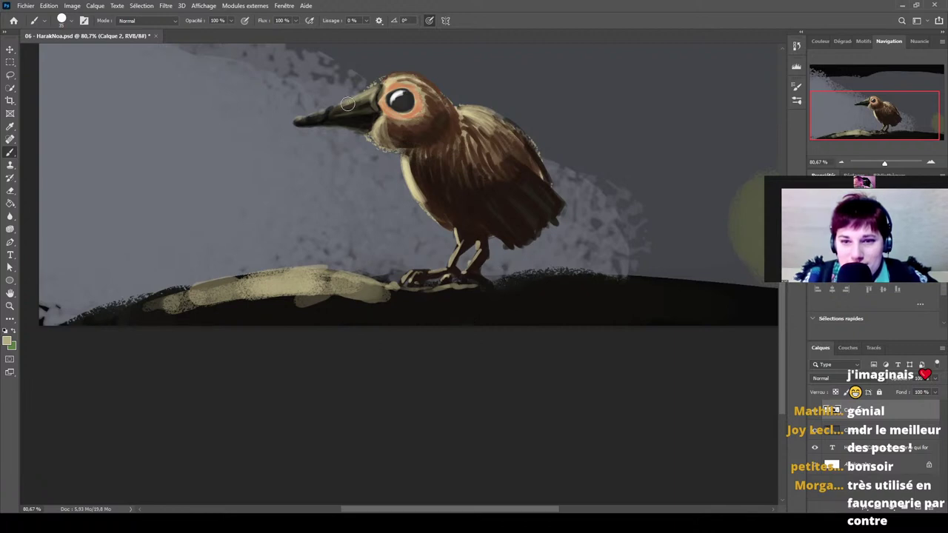
Add pale beige highlights along the beak's upper edge from its base to the tip.
{"action": "scroll", "coordinate": [344, 98], "scroll_direction": "up", "scroll_amount": 5}
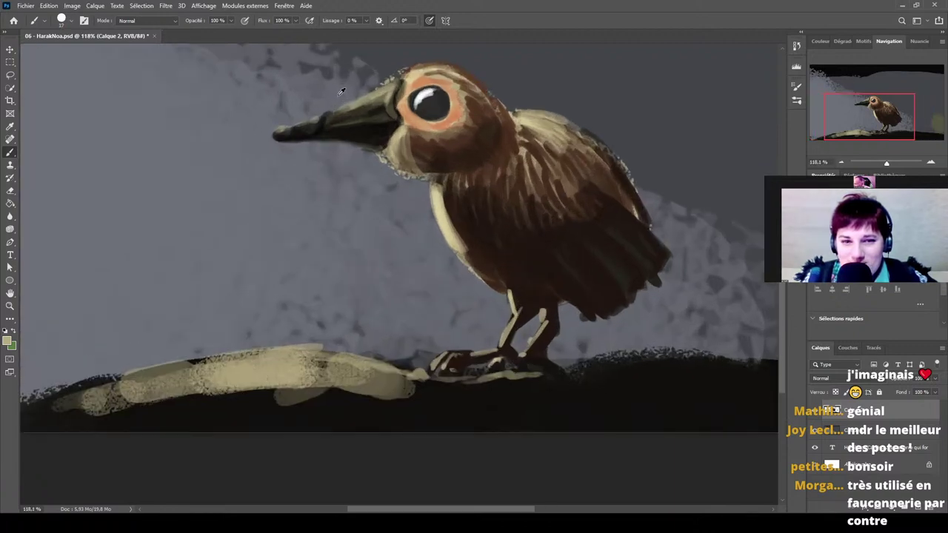
{"action": "left_click_drag", "start_coordinate": [404, 89], "coordinate": [261, 149]}
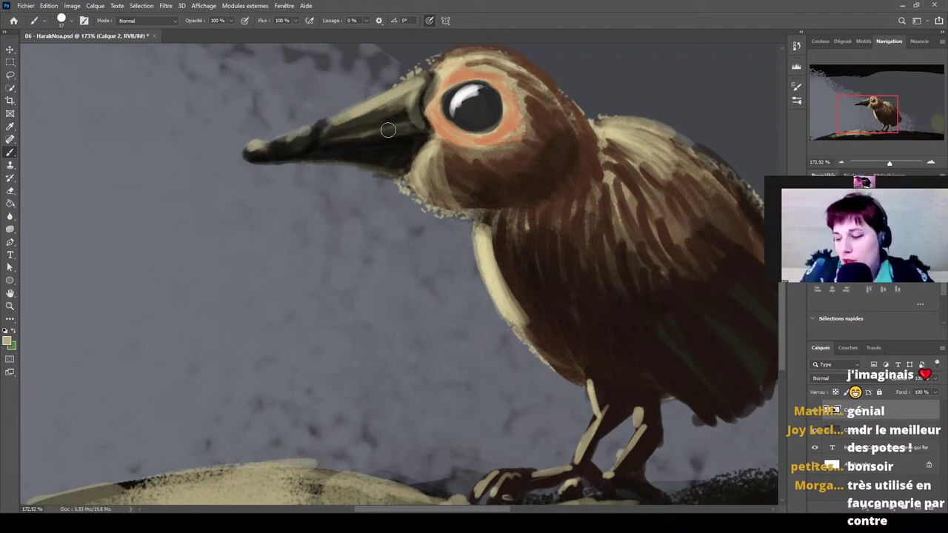
{"action": "scroll", "coordinate": [415, 130], "scroll_direction": "down", "scroll_amount": 5}
{"action": "scroll", "coordinate": [427, 135], "scroll_direction": "down", "scroll_amount": 3}
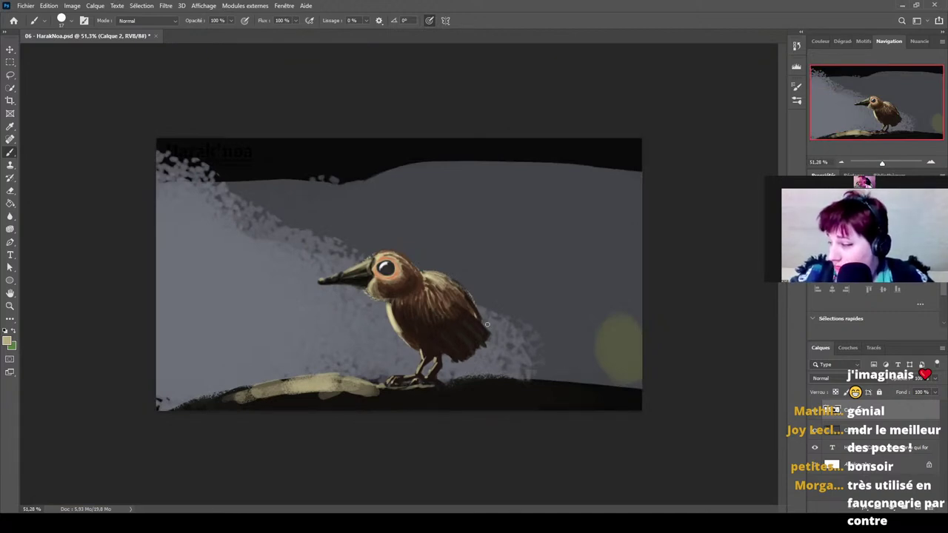
Sample a dark brown from the back and paint over the pale rump edge, extending ragged feathers above the tail.
{"action": "scroll", "coordinate": [487, 323], "scroll_direction": "up", "scroll_amount": 3}
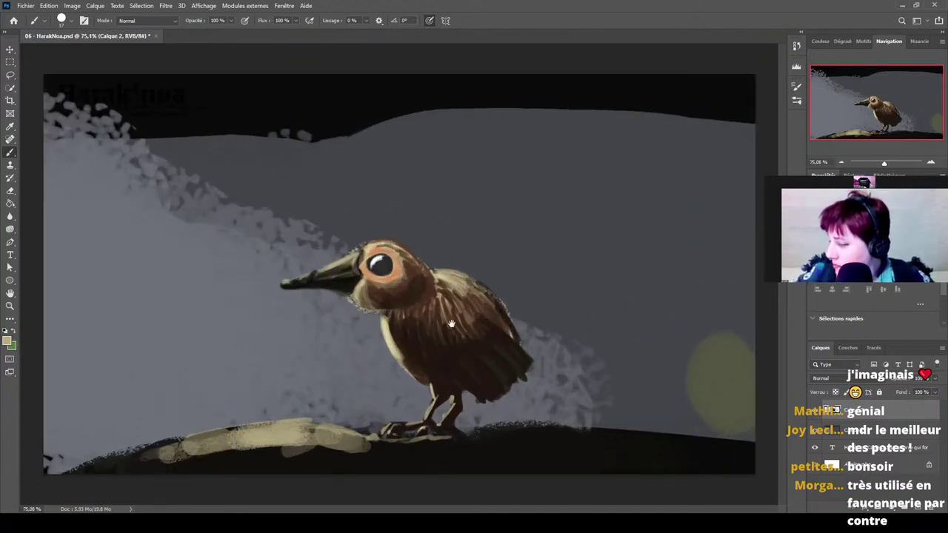
{"action": "key", "text": "o"}
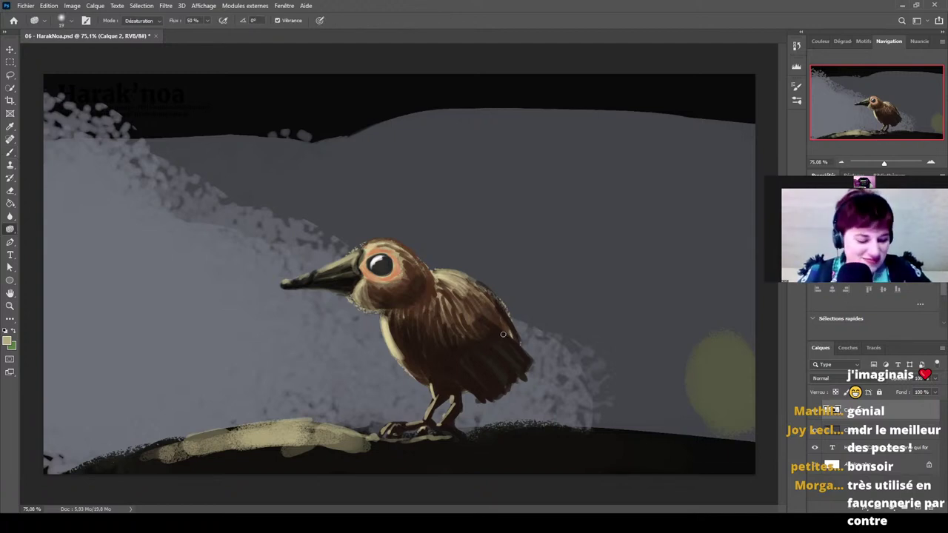
{"action": "key", "text": "i"}
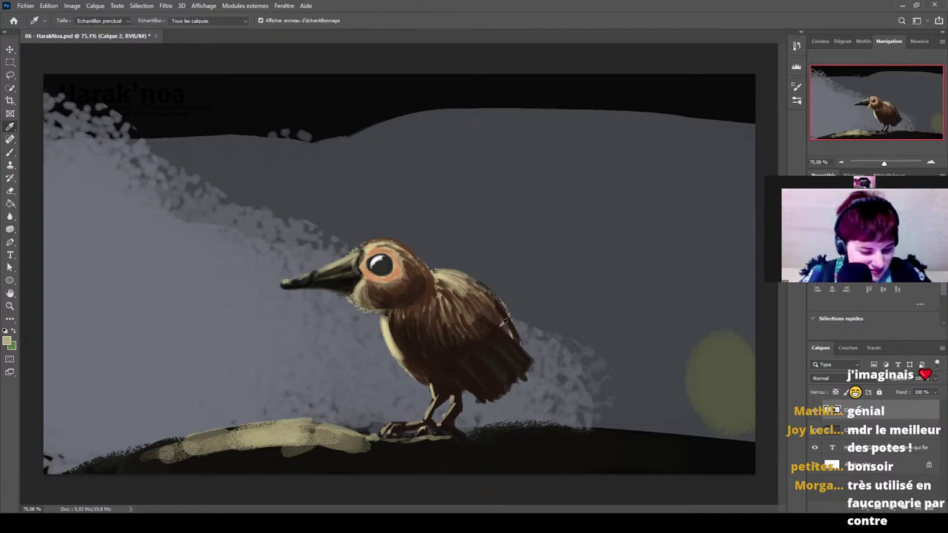
{"action": "left_click", "coordinate": [502, 323]}
{"action": "key", "text": "o"}
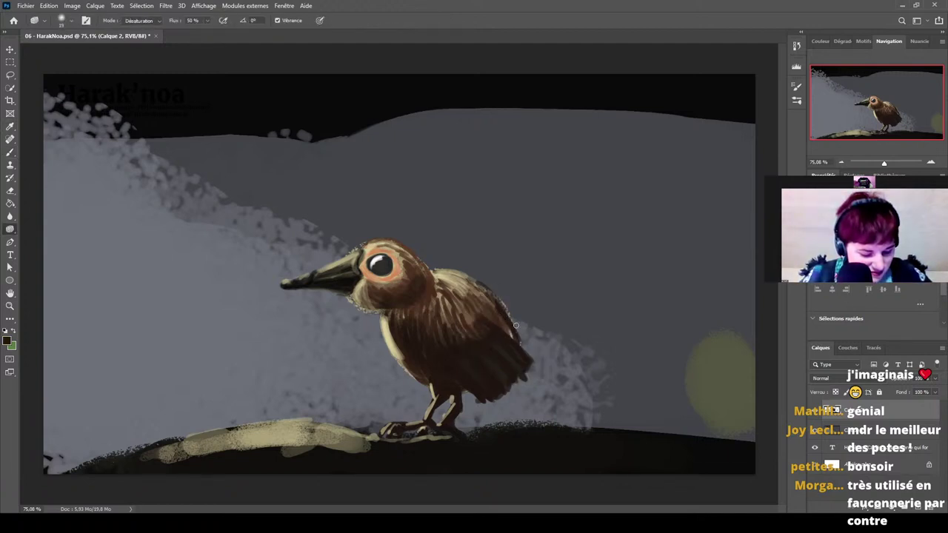
{"action": "key", "text": "b"}
{"action": "mouse_move", "coordinate": [493, 310]}
{"action": "left_mouse_down"}
{"action": "mouse_move", "coordinate": [531, 341]}
{"action": "mouse_move", "coordinate": [534, 352]}
{"action": "mouse_move", "coordinate": [507, 330]}
{"action": "mouse_move", "coordinate": [533, 358]}
{"action": "mouse_move", "coordinate": [496, 317]}
{"action": "left_mouse_up"}
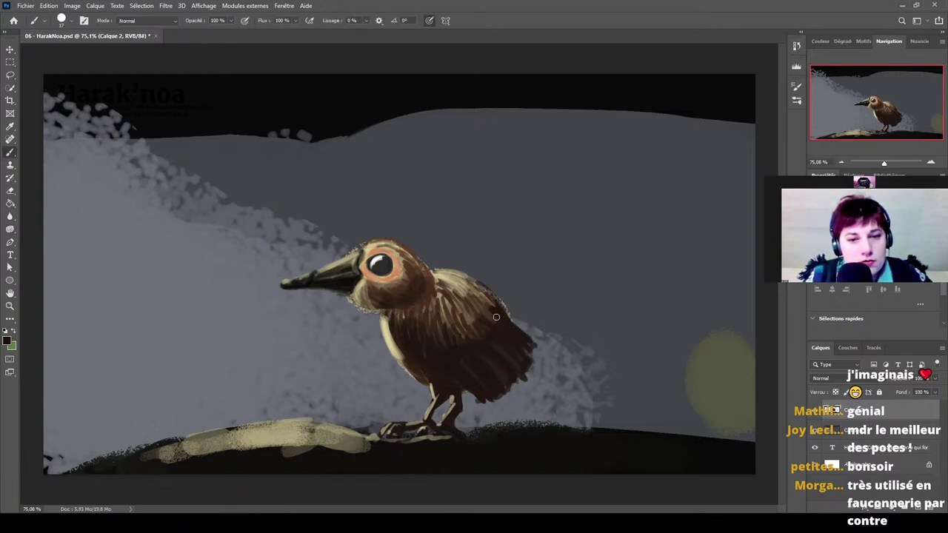
Sample a reddish brown near the eye and paint short strokes over the lower part of the orange eye ring.
{"action": "scroll", "coordinate": [504, 314], "scroll_direction": "down", "scroll_amount": 3}
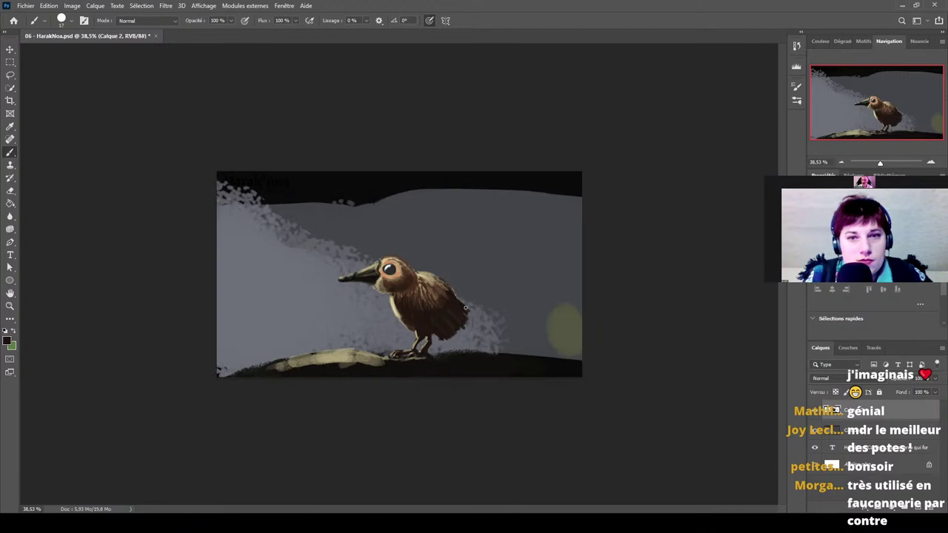
{"action": "scroll", "coordinate": [388, 265], "scroll_direction": "up", "scroll_amount": 4}
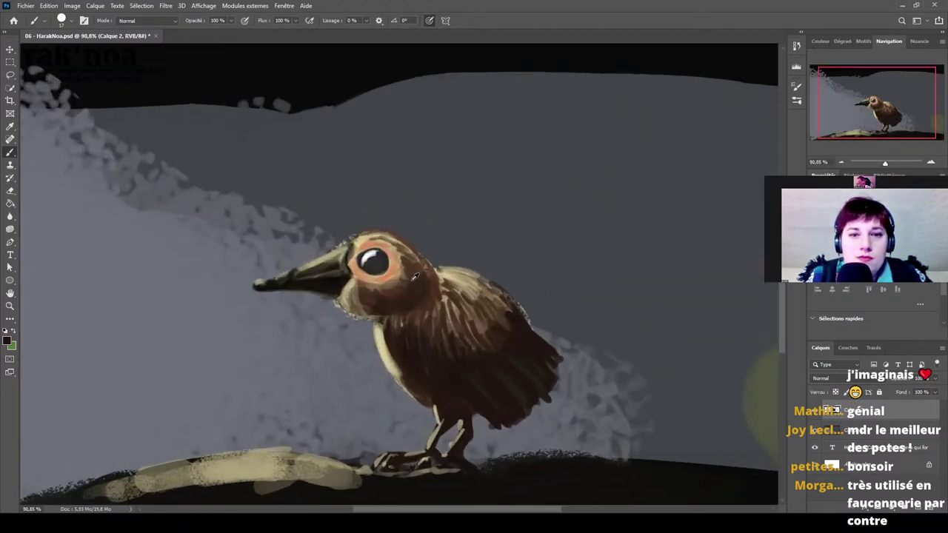
{"action": "key", "text": "i"}
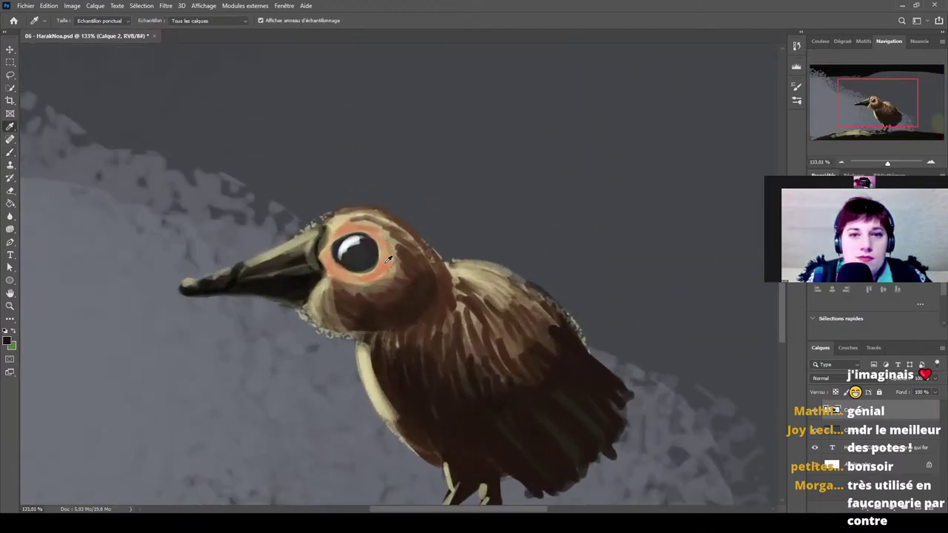
{"action": "left_click", "coordinate": [389, 262]}
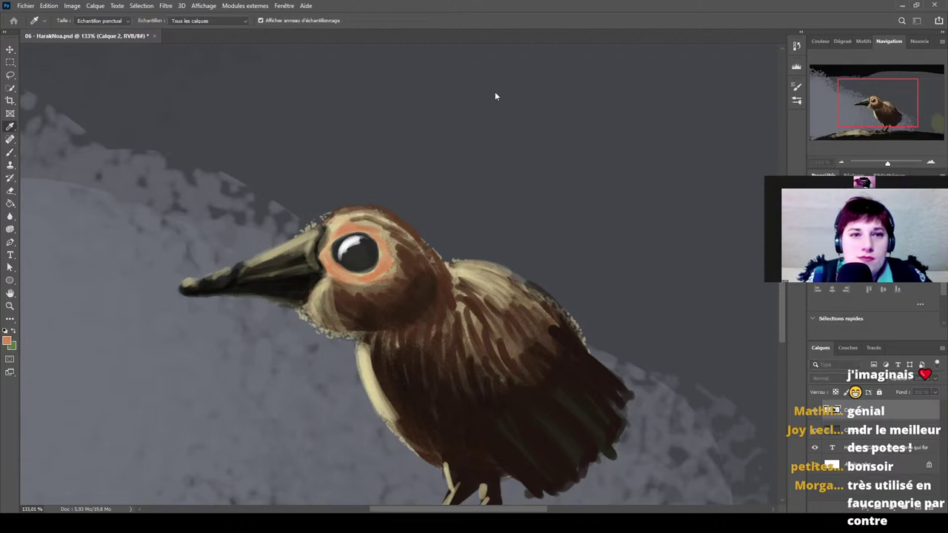
{"action": "key", "text": "b"}
{"action": "left_click", "coordinate": [370, 281], "text": "alt"}
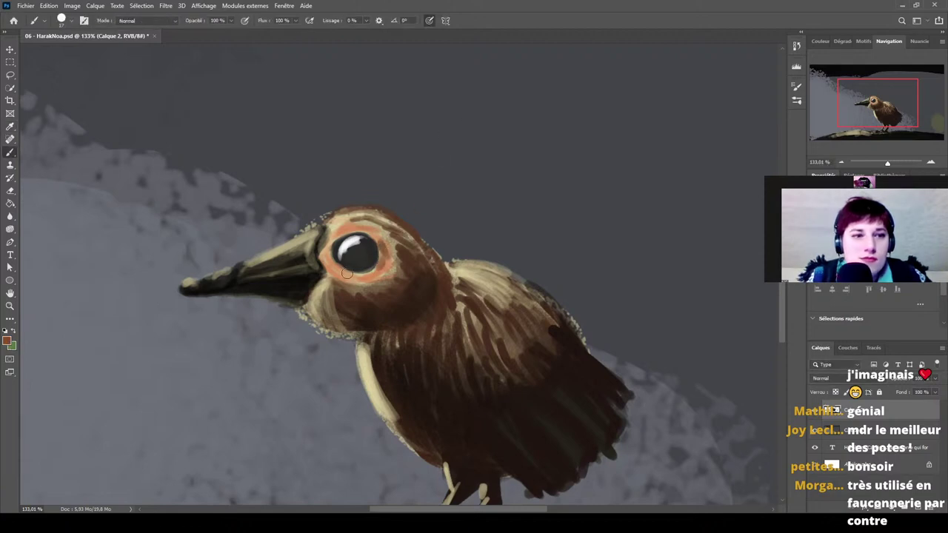
{"action": "left_click_drag", "start_coordinate": [347, 274], "coordinate": [365, 282]}
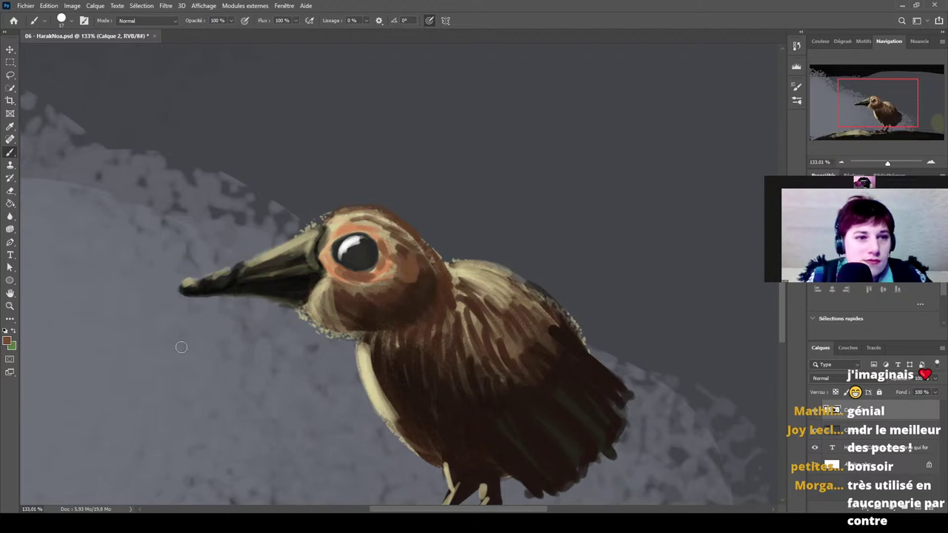
Break up the orange eye ring with darker brown strokes around the eye and blend them into the cheek feathers.
{"action": "key", "text": "i"}
{"action": "key", "text": "b"}
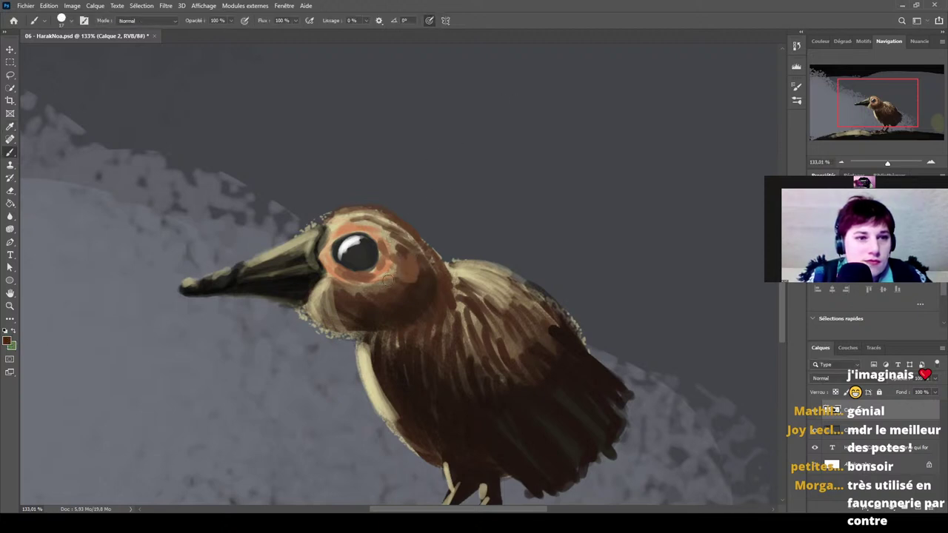
{"action": "mouse_move", "coordinate": [386, 269]}
{"action": "left_mouse_down"}
{"action": "mouse_move", "coordinate": [418, 271]}
{"action": "mouse_move", "coordinate": [406, 279]}
{"action": "mouse_move", "coordinate": [365, 226]}
{"action": "left_mouse_up"}
{"action": "mouse_move", "coordinate": [335, 263]}
{"action": "left_mouse_down"}
{"action": "mouse_move", "coordinate": [362, 281]}
{"action": "mouse_move", "coordinate": [401, 271]}
{"action": "mouse_move", "coordinate": [386, 252]}
{"action": "mouse_move", "coordinate": [386, 270]}
{"action": "mouse_move", "coordinate": [375, 233]}
{"action": "left_mouse_up"}
{"action": "left_click_drag", "start_coordinate": [372, 290], "coordinate": [398, 304]}
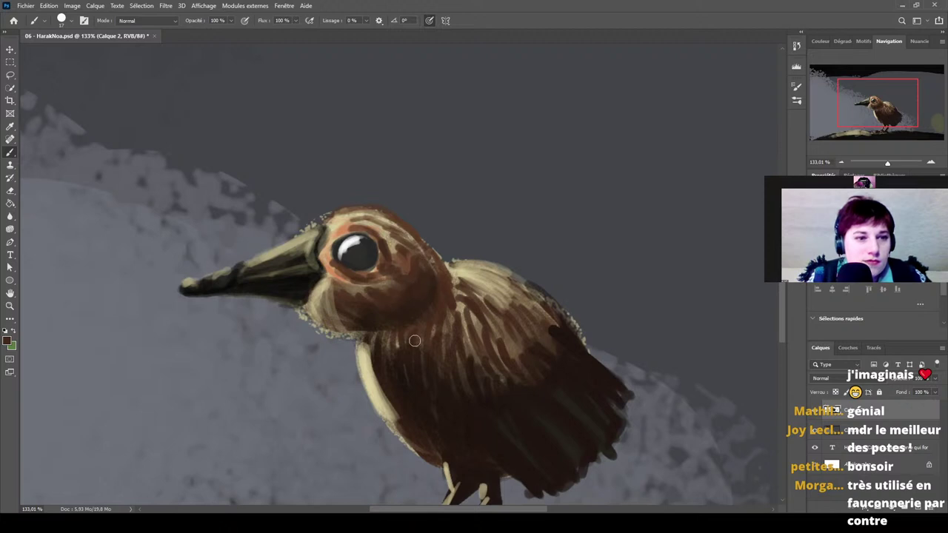
Paint over the olive disc at the picture's right edge with orange.
{"action": "scroll", "coordinate": [401, 313], "scroll_direction": "down", "scroll_amount": 11}
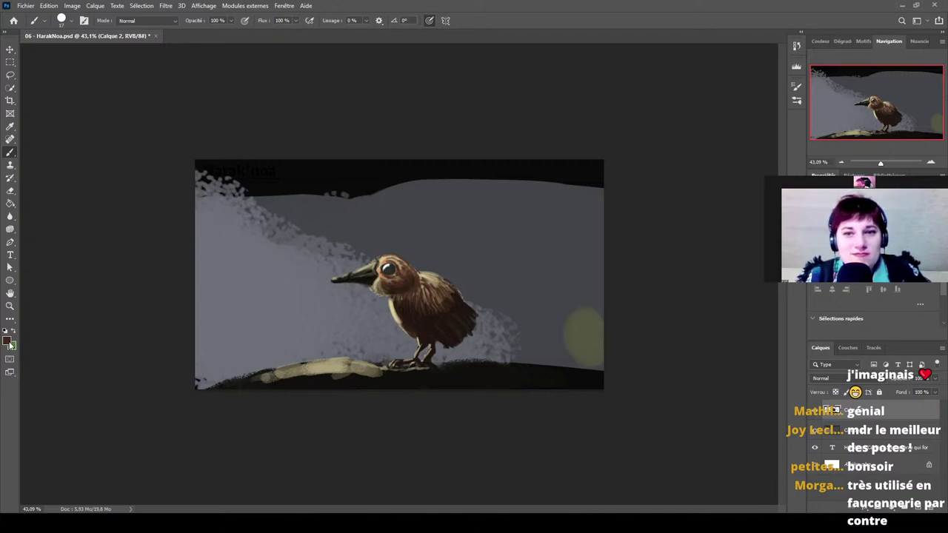
{"action": "key", "text": "i"}
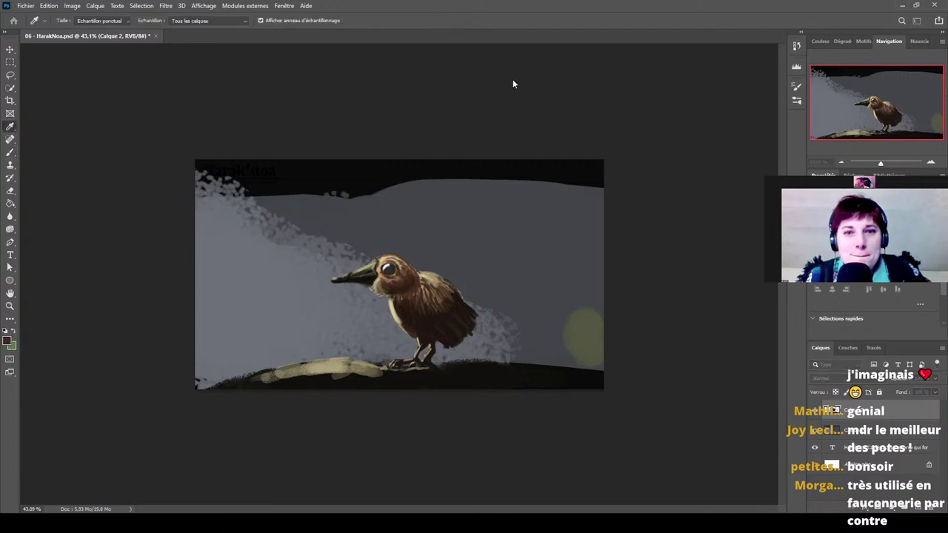
{"action": "key", "text": "b"}
{"action": "left_click_drag", "start_coordinate": [595, 323], "coordinate": [582, 380]}
Cover the orange disc with dark brown using a large brush, leaving a textured lighter rim.
{"action": "key", "text": "i"}
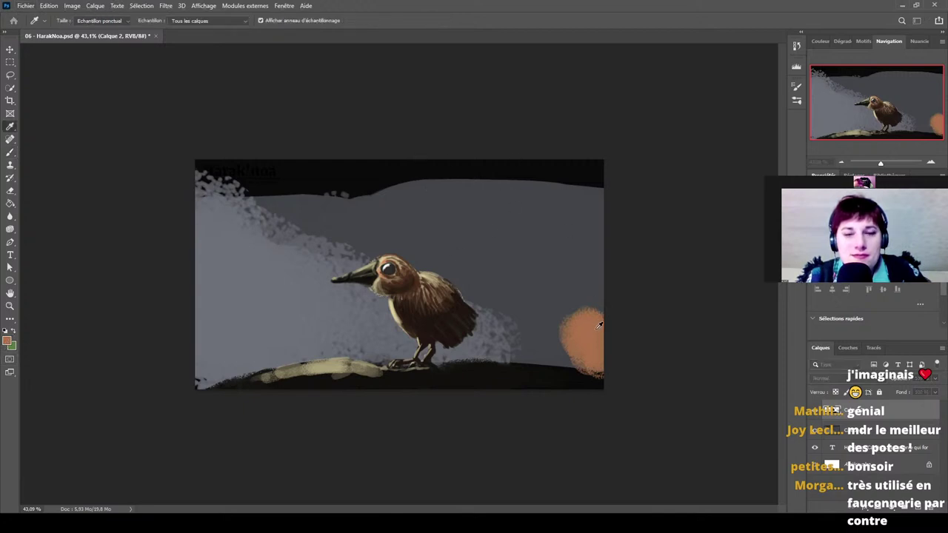
{"action": "key", "text": "b"}
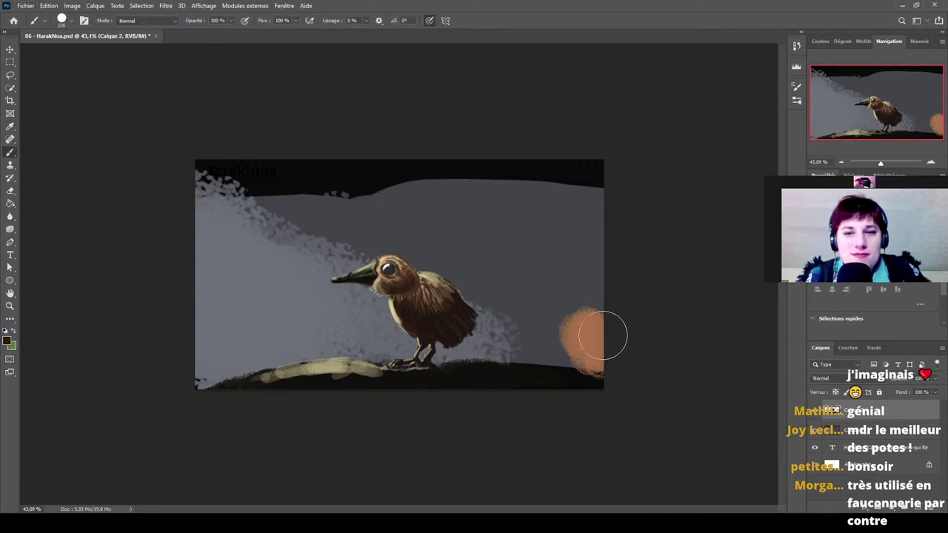
{"action": "mouse_move", "coordinate": [599, 334]}
{"action": "left_mouse_down"}
{"action": "mouse_move", "coordinate": [586, 333]}
{"action": "mouse_move", "coordinate": [599, 338]}
{"action": "mouse_move", "coordinate": [594, 330]}
{"action": "mouse_move", "coordinate": [603, 363]}
{"action": "mouse_move", "coordinate": [591, 346]}
{"action": "mouse_move", "coordinate": [580, 351]}
{"action": "mouse_move", "coordinate": [582, 360]}
{"action": "mouse_move", "coordinate": [601, 326]}
{"action": "mouse_move", "coordinate": [598, 384]}
{"action": "left_mouse_up"}
Pick a pale cream color and paint a light stroke along the brown disc's upper-left rim with a smaller brush.
{"action": "key", "text": "i"}
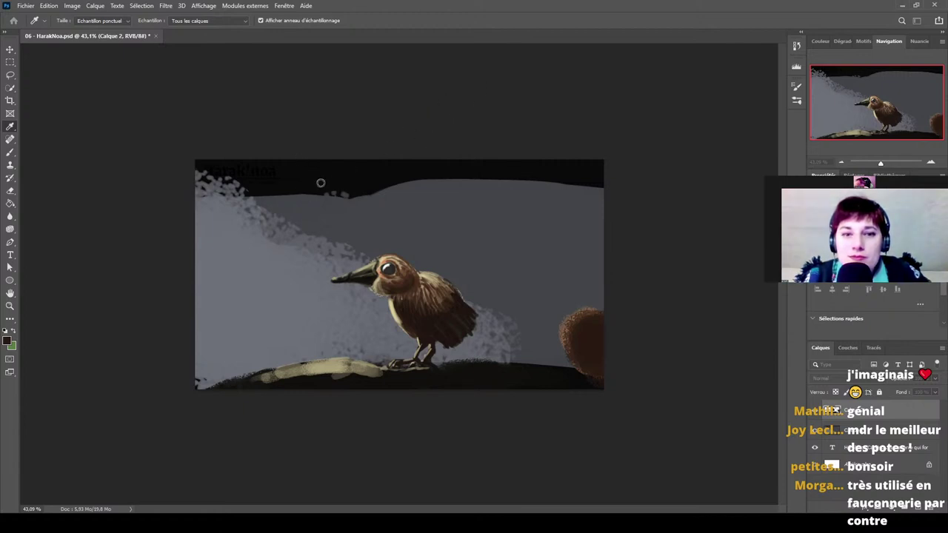
{"action": "left_click", "coordinate": [512, 81]}
{"action": "mouse_move", "coordinate": [589, 322]}
{"action": "left_mouse_down"}
{"action": "mouse_move", "coordinate": [566, 347]}
{"action": "mouse_move", "coordinate": [569, 330]}
{"action": "mouse_move", "coordinate": [572, 360]}
{"action": "left_mouse_up"}
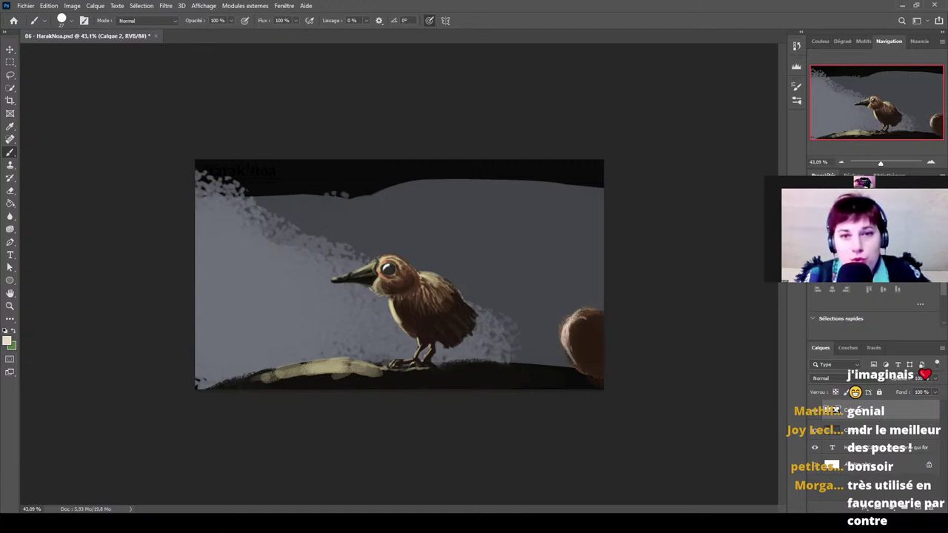
Examine the painted bird's beak, eye and head feathers up close and review the whole composition at reduced size.
{"action": "scroll", "coordinate": [318, 277], "scroll_direction": "down", "scroll_amount": 1}
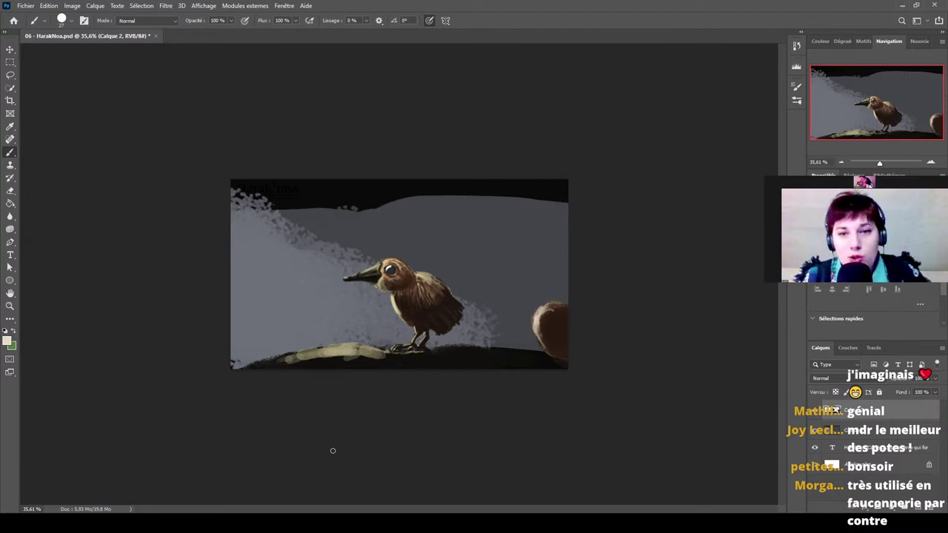
{"action": "scroll", "coordinate": [377, 280], "scroll_direction": "up", "scroll_amount": 3}
{"action": "scroll", "coordinate": [377, 280], "scroll_direction": "up", "scroll_amount": 1}
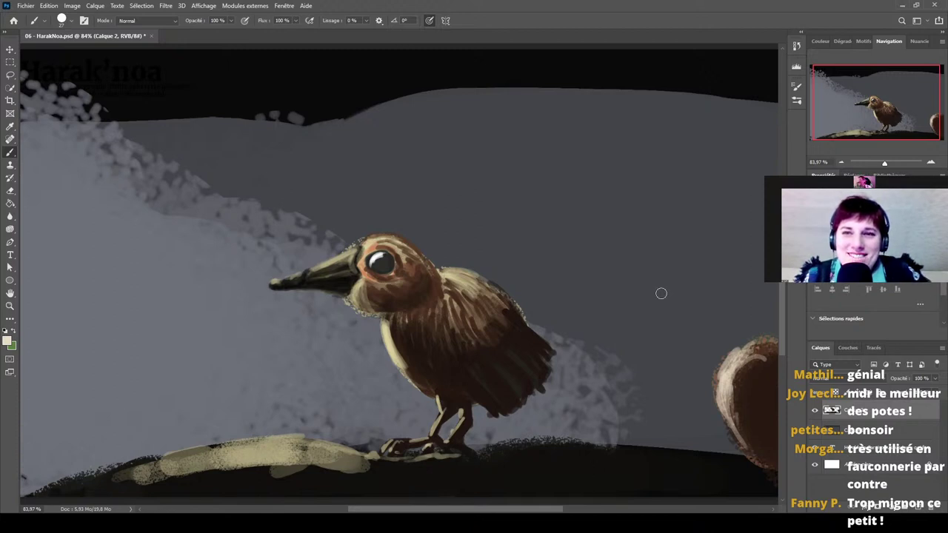
{"action": "scroll", "coordinate": [303, 281], "scroll_direction": "up", "scroll_amount": 5}
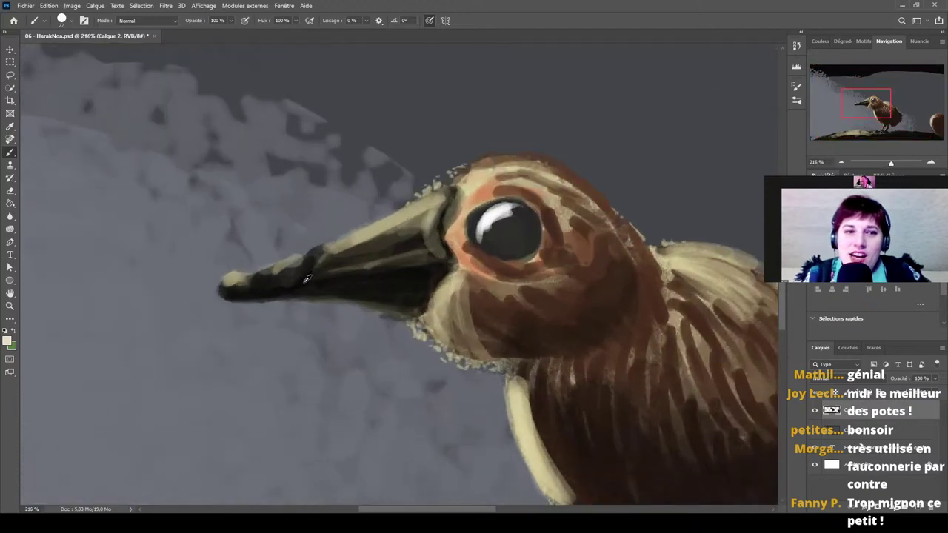
{"action": "scroll", "coordinate": [304, 281], "scroll_direction": "down", "scroll_amount": 5}
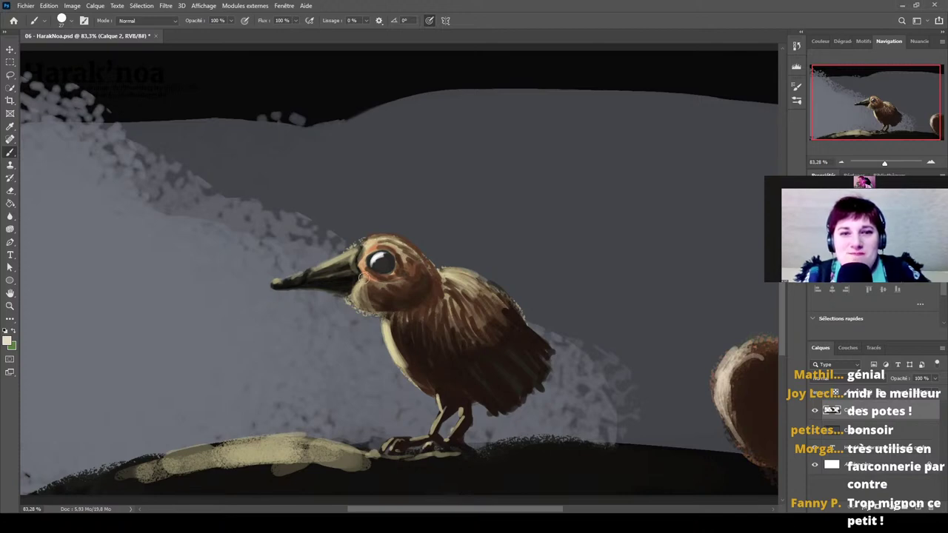
{"action": "scroll", "coordinate": [293, 280], "scroll_direction": "up", "scroll_amount": 4}
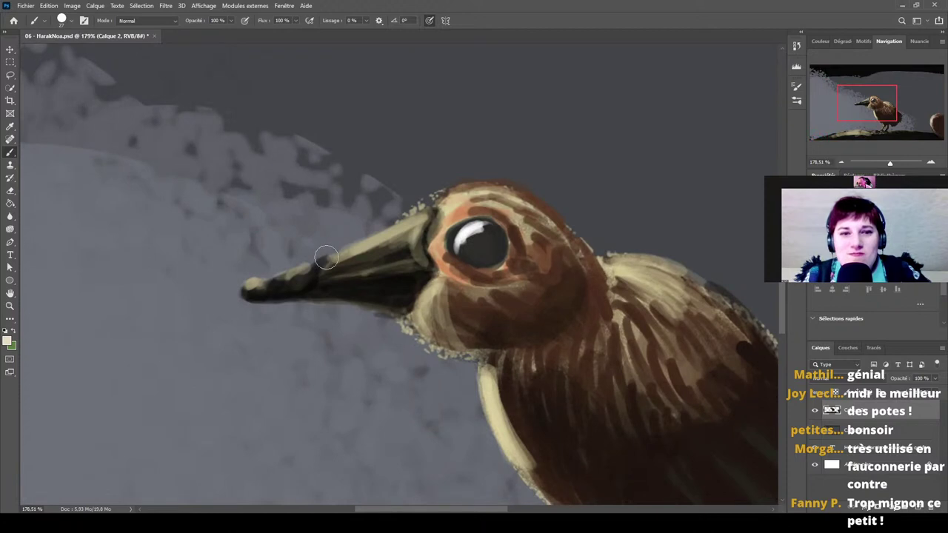
{"action": "scroll", "coordinate": [169, 258], "scroll_direction": "down", "scroll_amount": 2}
{"action": "scroll", "coordinate": [217, 266], "scroll_direction": "down", "scroll_amount": 5}
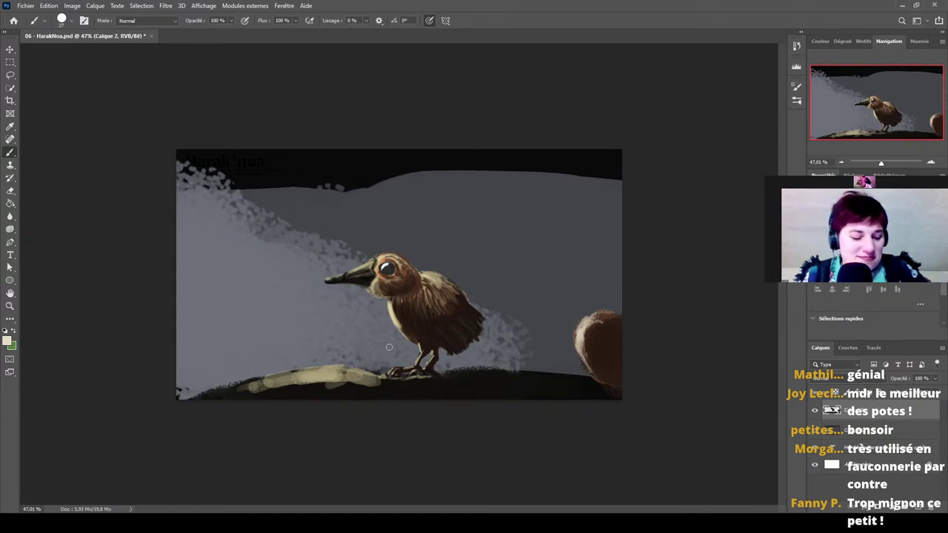
{"action": "scroll", "coordinate": [418, 332], "scroll_direction": "down", "scroll_amount": 3}
{"action": "scroll", "coordinate": [420, 328], "scroll_direction": "down", "scroll_amount": 1}
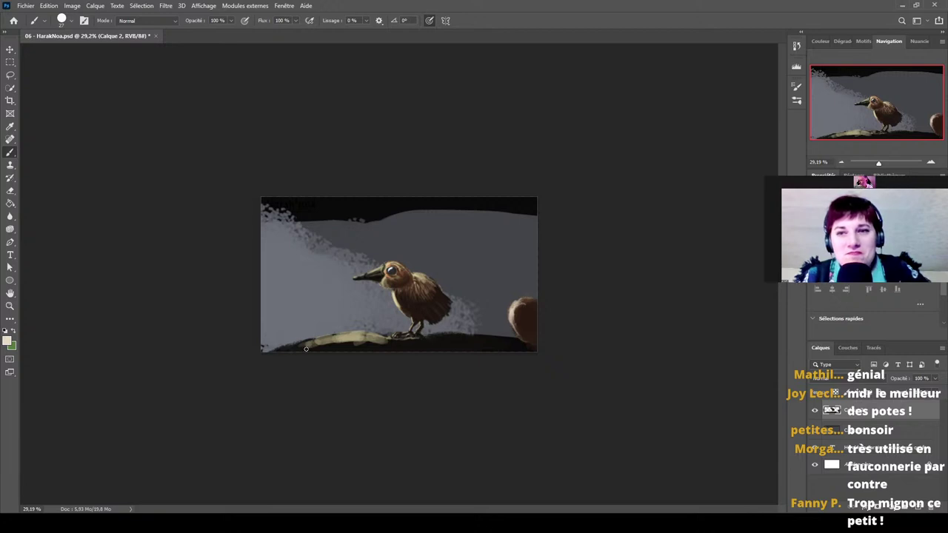
{"action": "scroll", "coordinate": [417, 326], "scroll_direction": "up", "scroll_amount": 3}
{"action": "scroll", "coordinate": [387, 355], "scroll_direction": "down", "scroll_amount": 1}
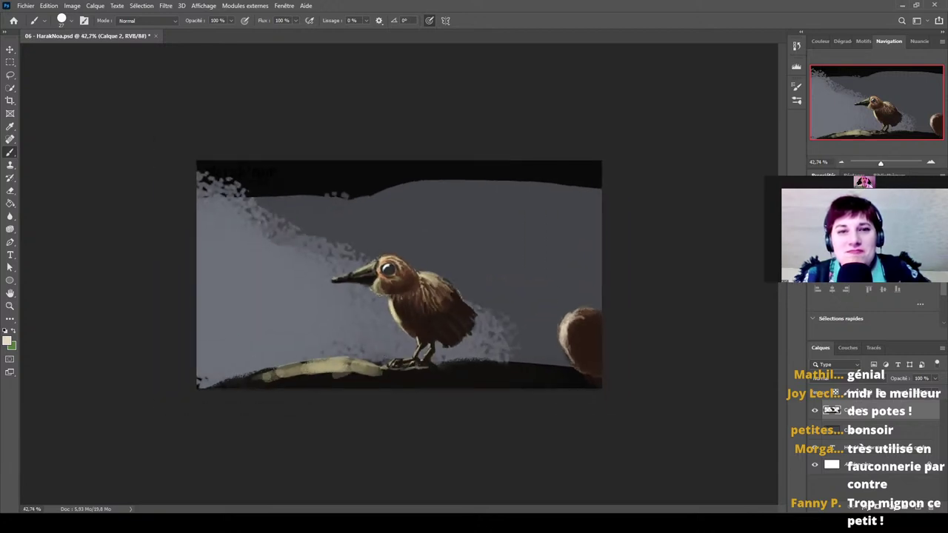
{"action": "scroll", "coordinate": [260, 165], "scroll_direction": "up", "scroll_amount": 3}
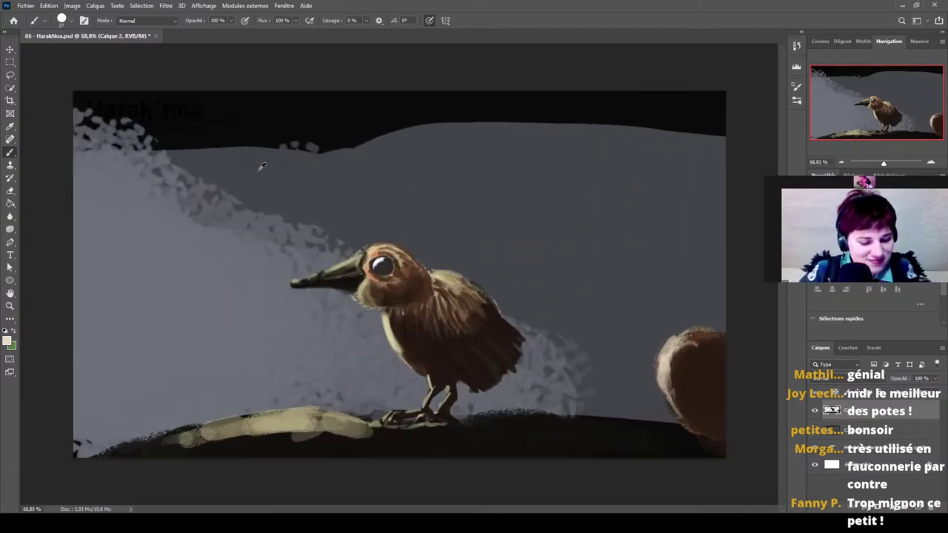
{"action": "scroll", "coordinate": [272, 169], "scroll_direction": "down", "scroll_amount": 2}
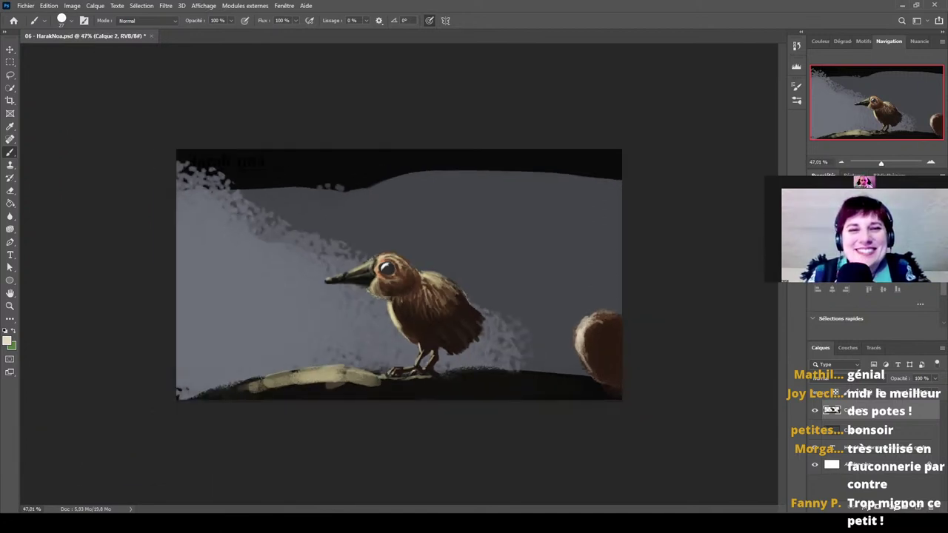